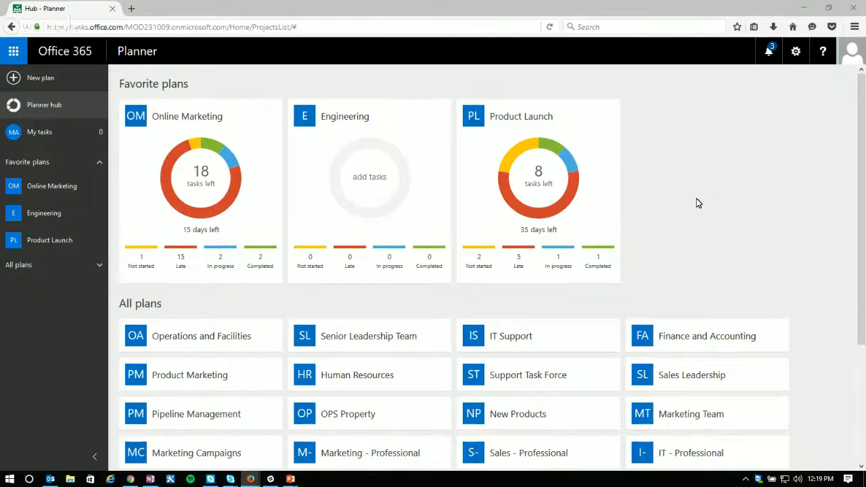
Step: Look over the favorite and other plans on the Planner hub, check the My tasks page, and return to the hub
scroll(696, 198, down, 3)
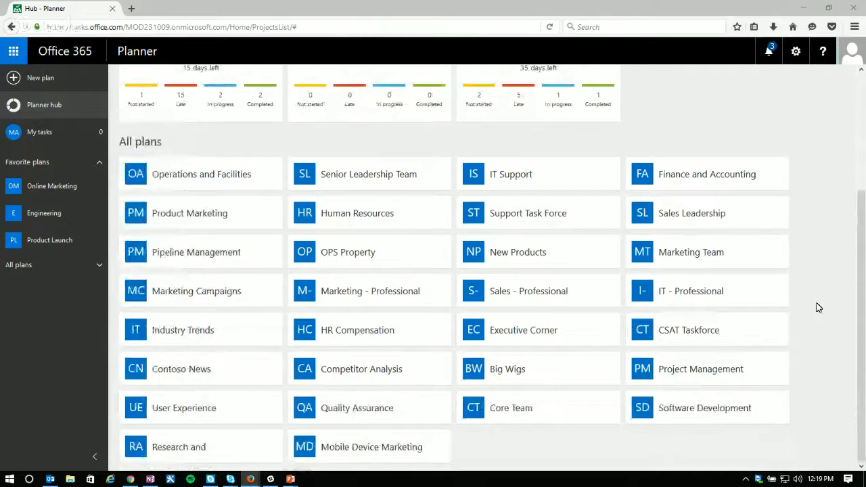
scroll(665, 180, up, 3)
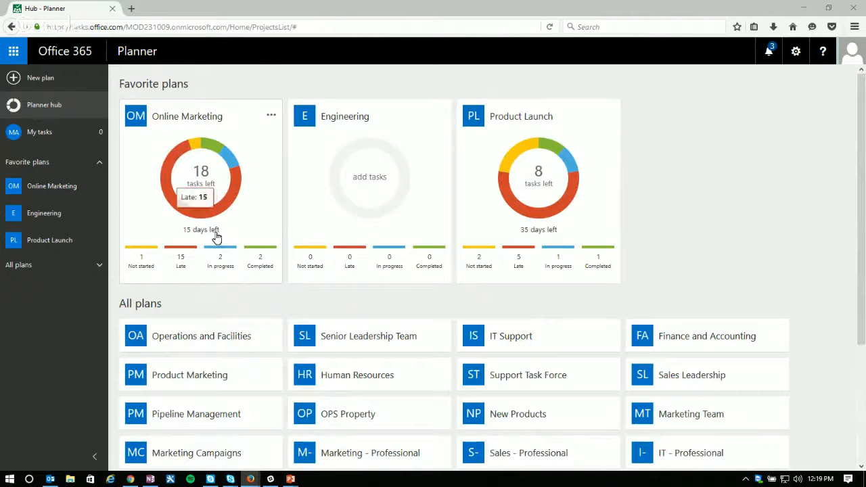
drag(216, 237, 506, 216)
click(702, 201)
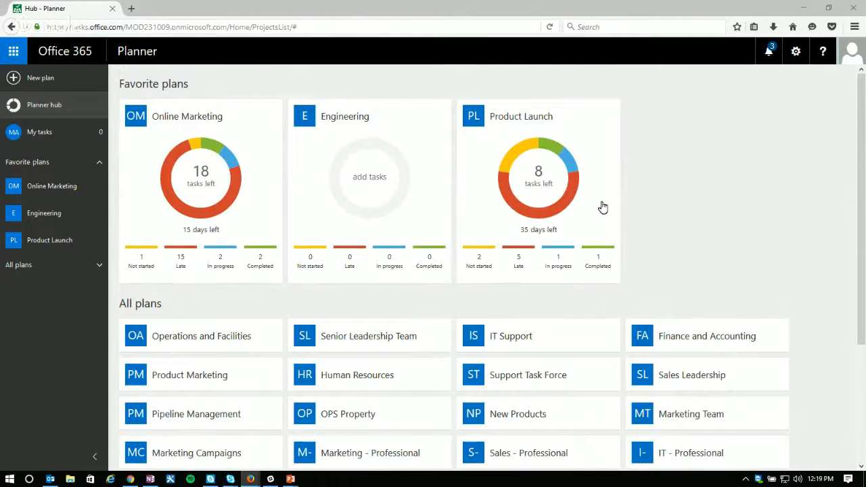
click(40, 133)
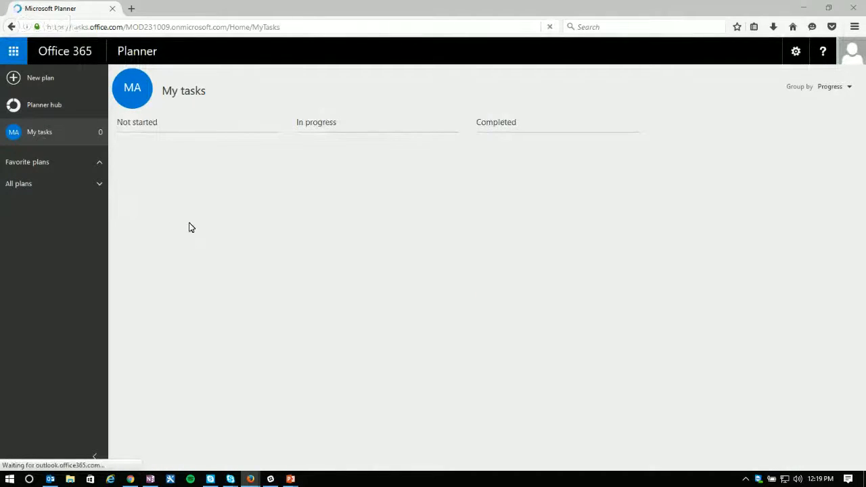
click(41, 108)
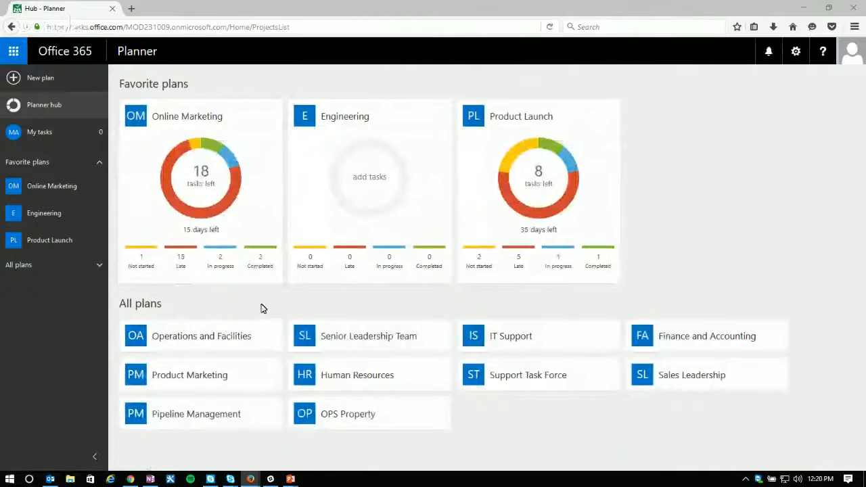
Step: Open the Online Marketing plan's board and check the options of the Messaging and Branding bucket
click(201, 184)
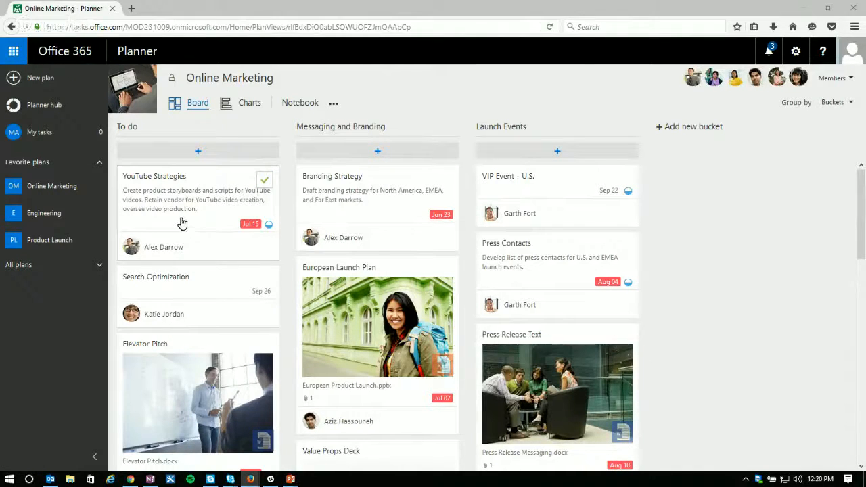
drag(203, 230, 199, 199)
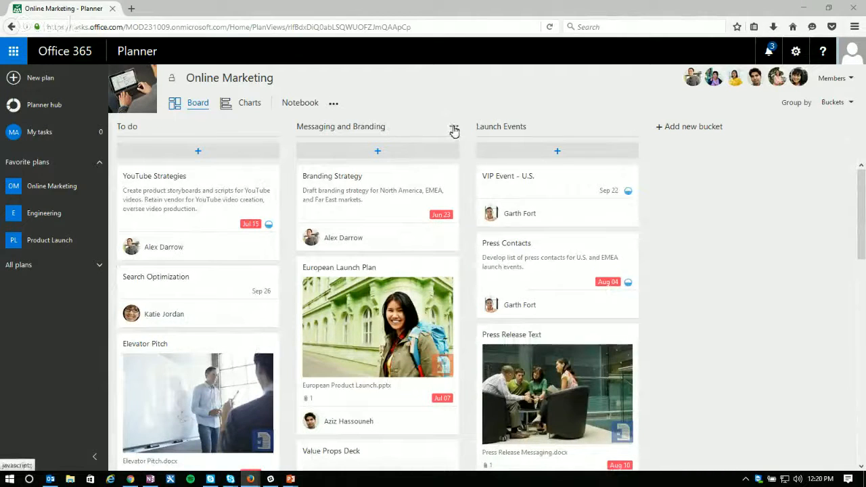
click(454, 131)
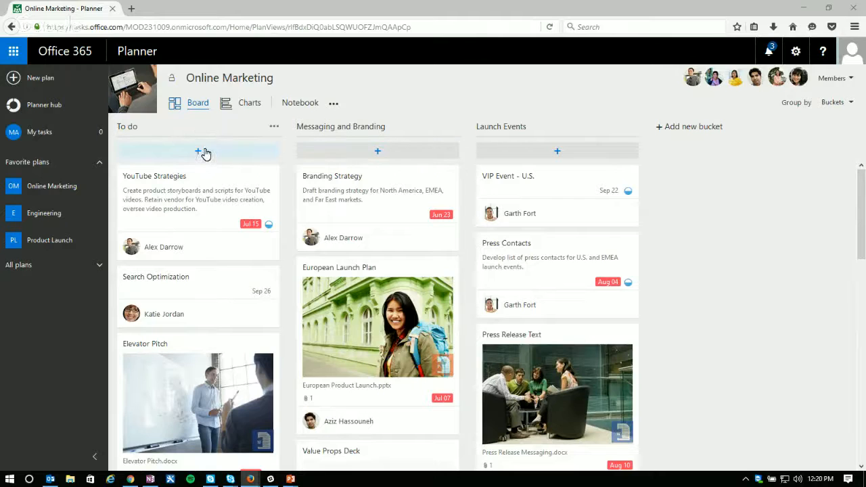
Step: Open the YouTube Strategies task and add the checklist items "Find Stuff", "Do other stuff" and "finish stuff"
click(192, 203)
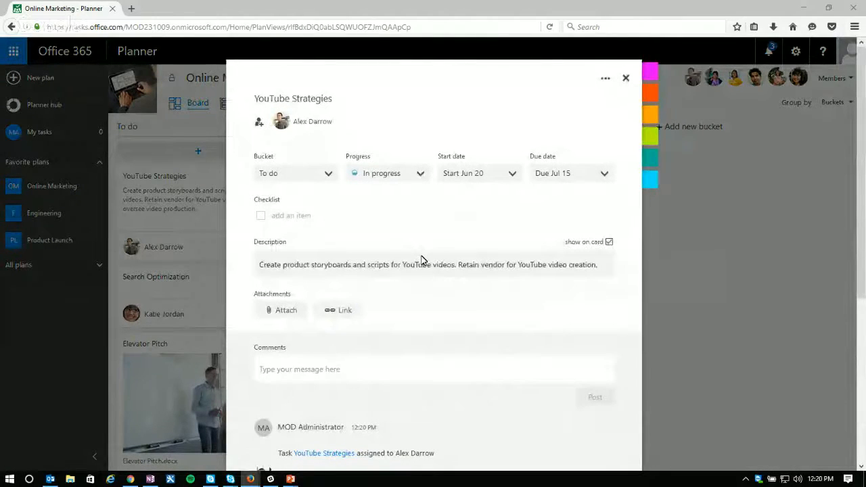
click(289, 215)
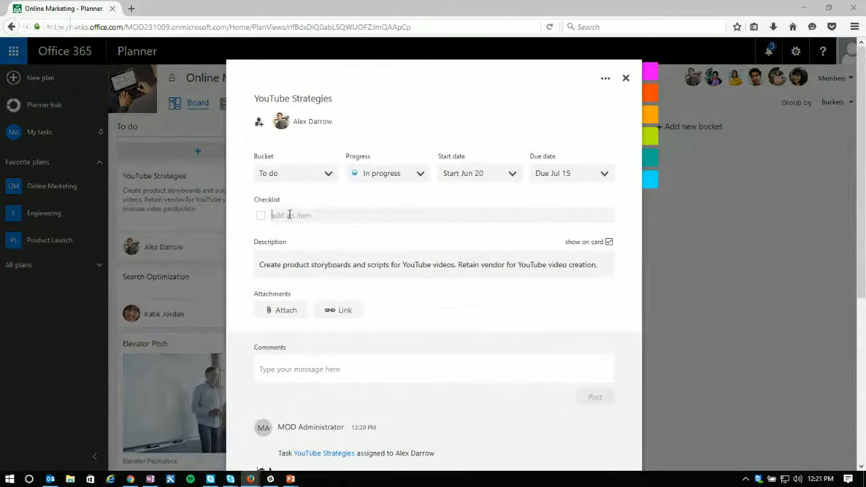
text(Find stuff)
key(Return)
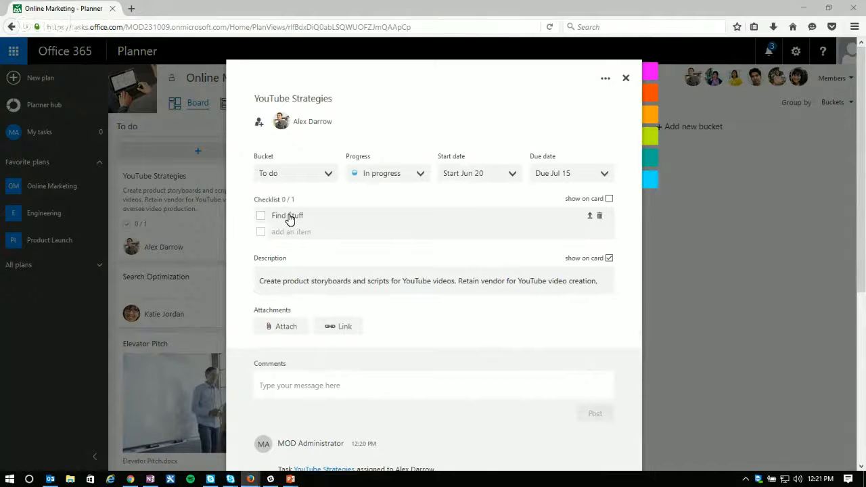
text(Do other stuff)
key(Return)
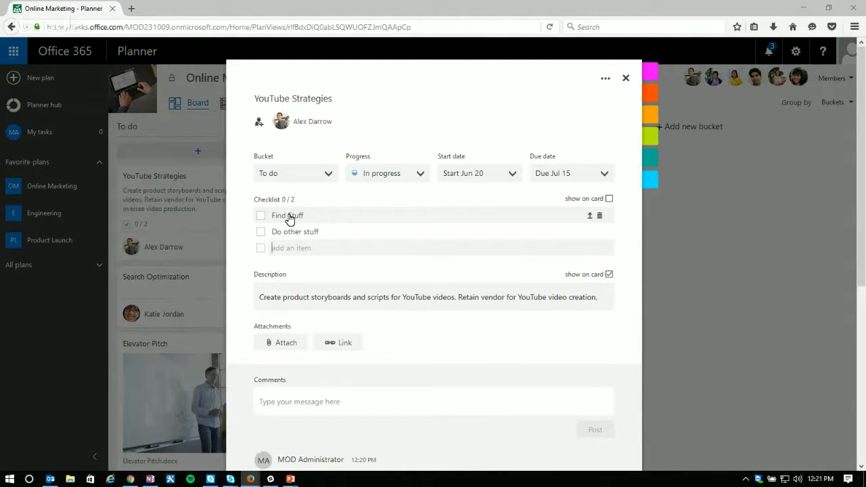
text(finish stuff)
key(Return)
click(310, 195)
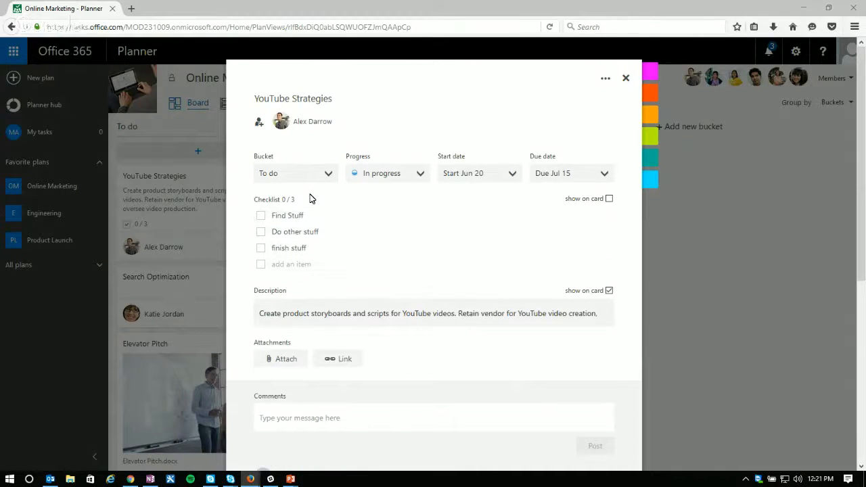
Step: Mark all three checklist items of the YouTube Strategies task as done
click(261, 248)
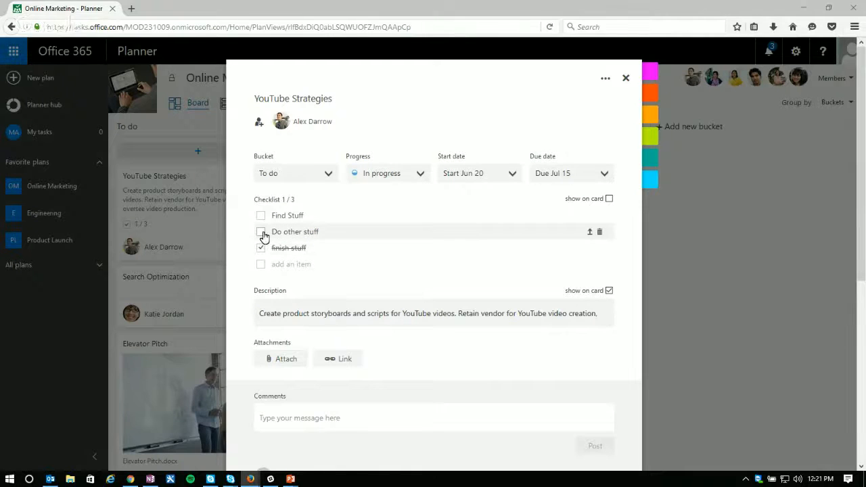
click(261, 233)
click(261, 215)
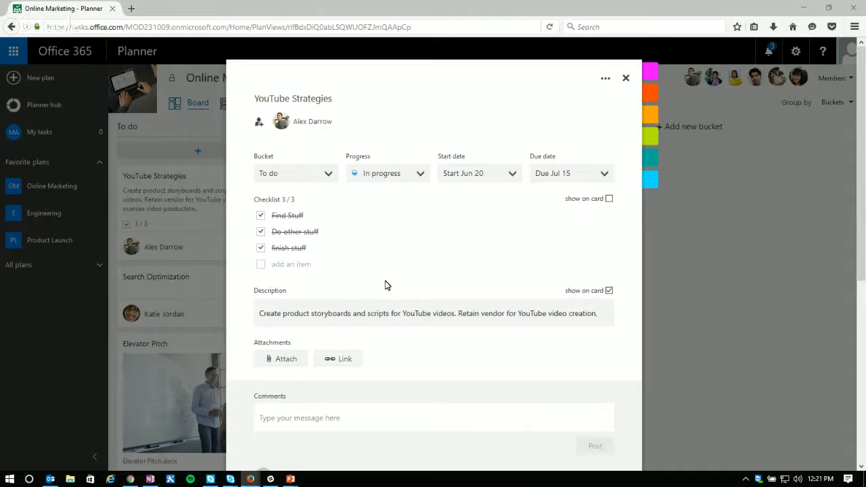
Step: Review the task's bucket, progress and start date choices, leaving each one unchanged
click(329, 173)
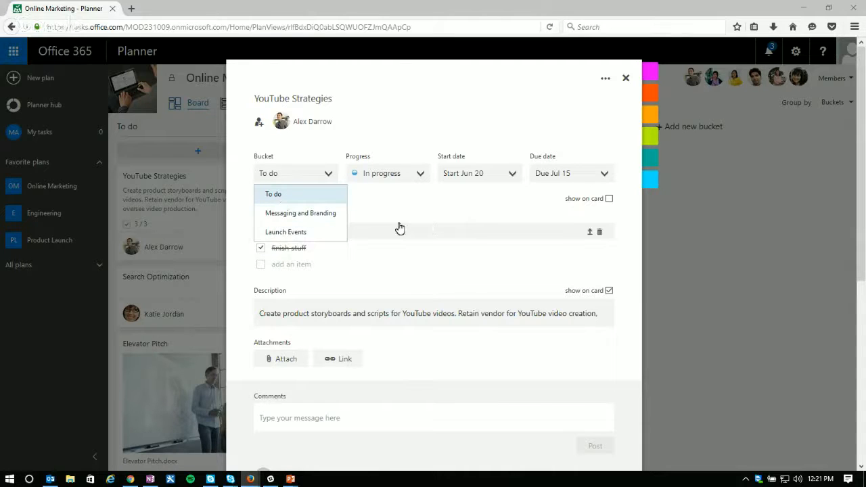
click(410, 131)
click(419, 173)
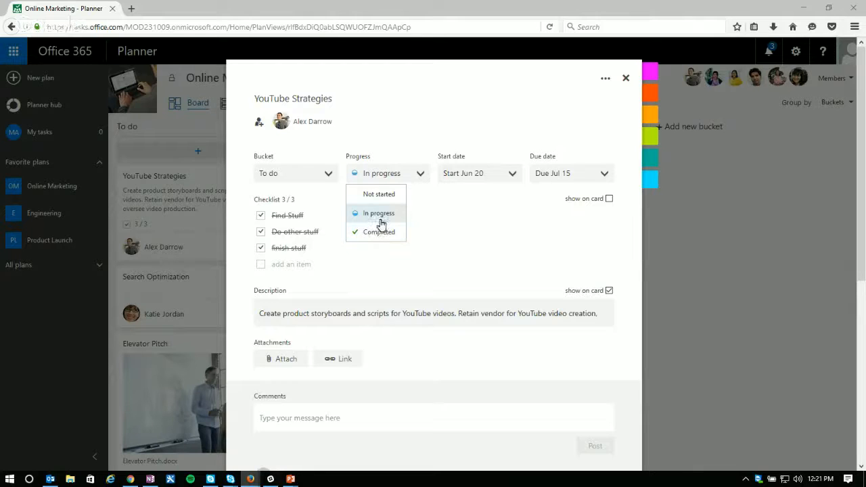
click(461, 118)
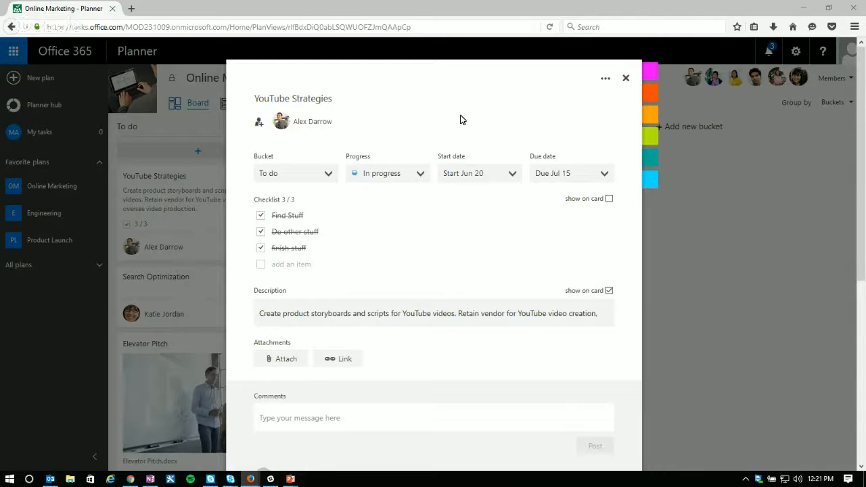
click(517, 179)
click(517, 176)
Step: Show the checklist on the task card and mark "Do other stuff" and "finish stuff" as not done
click(610, 200)
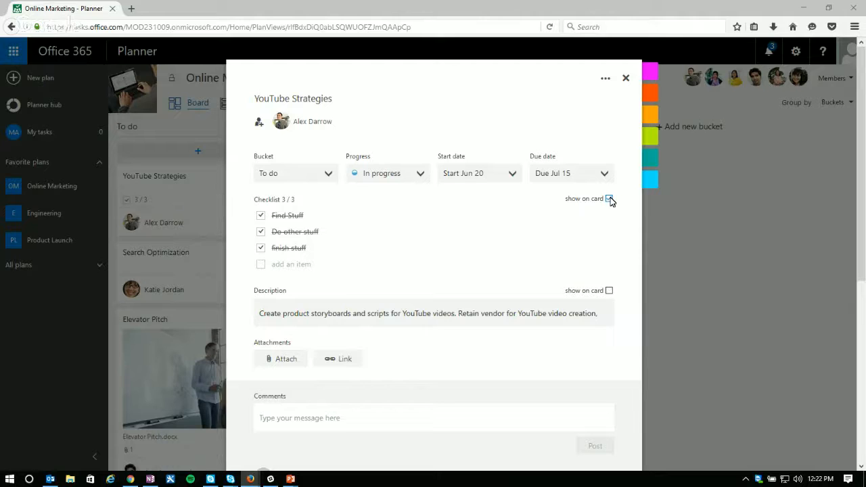
click(260, 232)
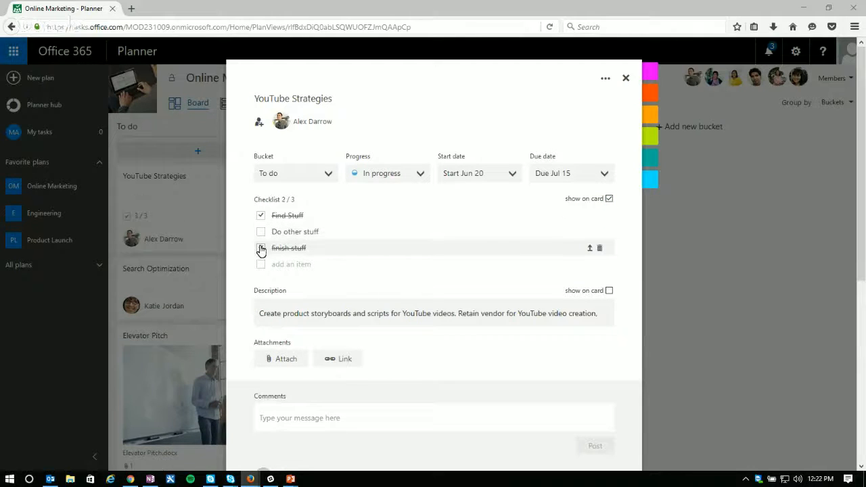
click(261, 248)
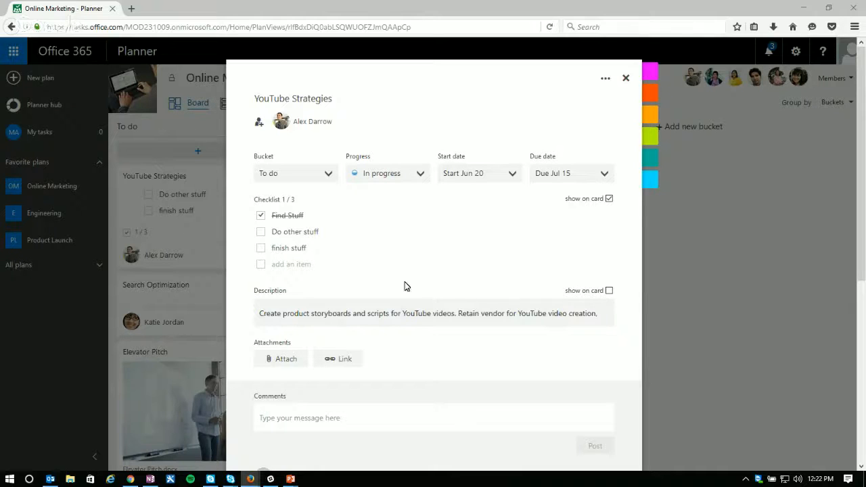
Step: Switch the task card's preview to the description, back to the checklist, and to the description again
click(609, 291)
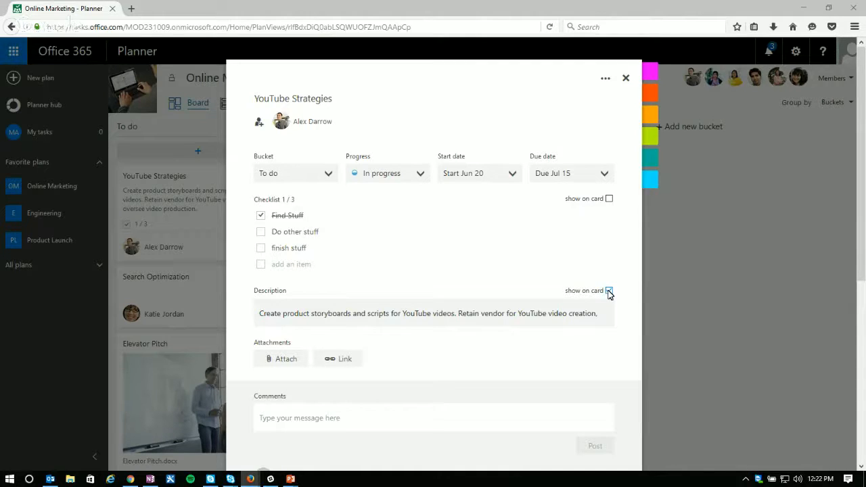
click(609, 199)
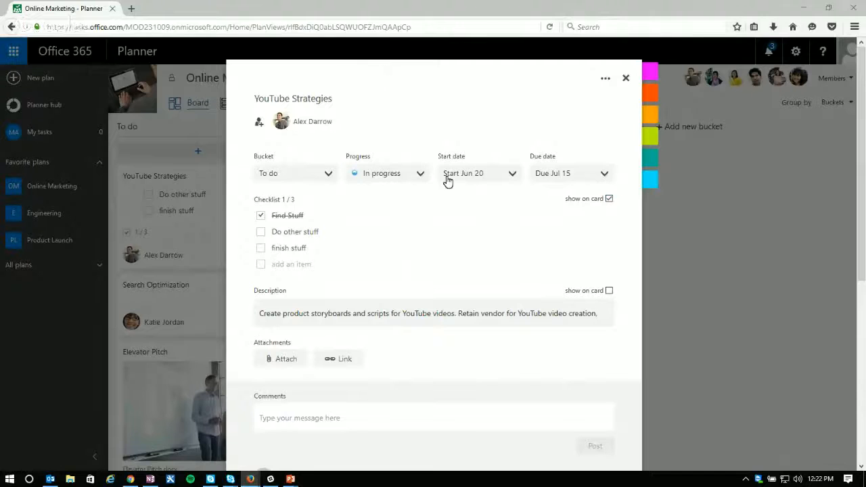
click(609, 291)
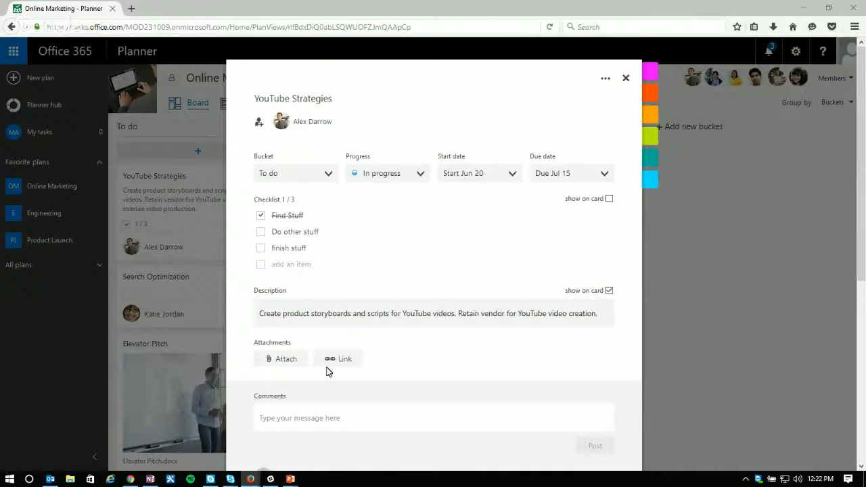
Step: Attach "Web launch brief.docx" from the plan's OneDrive files to the task and show it on the card
click(282, 364)
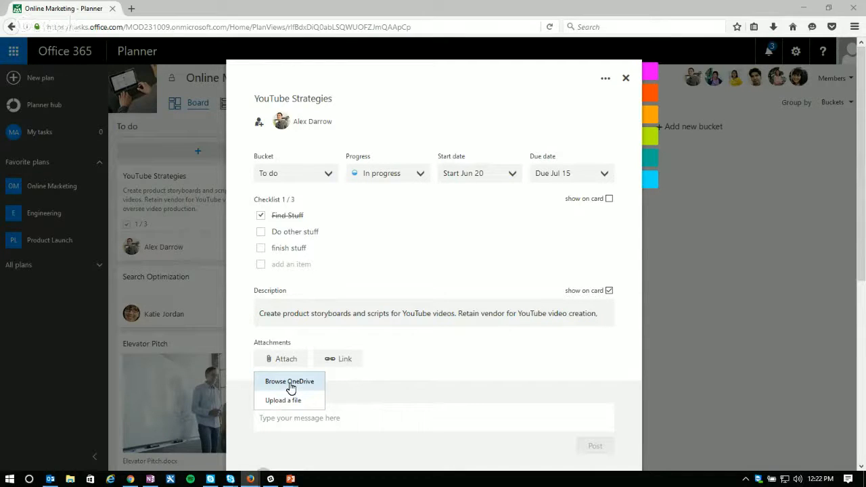
click(294, 383)
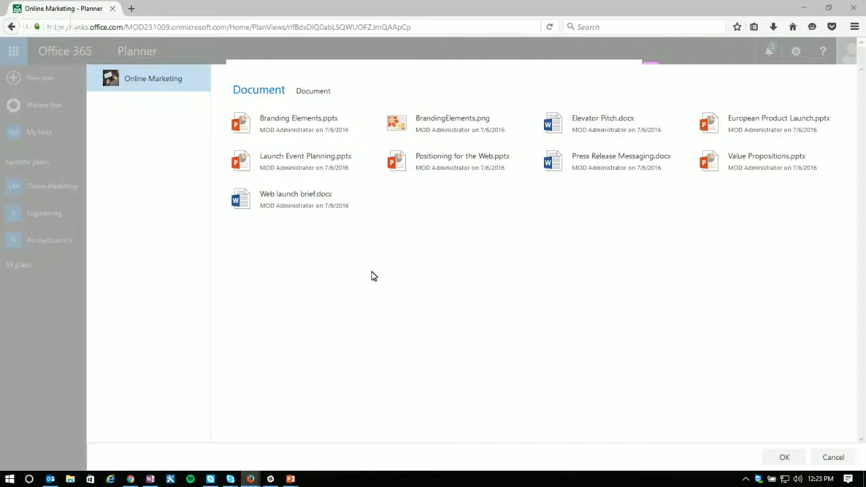
click(296, 201)
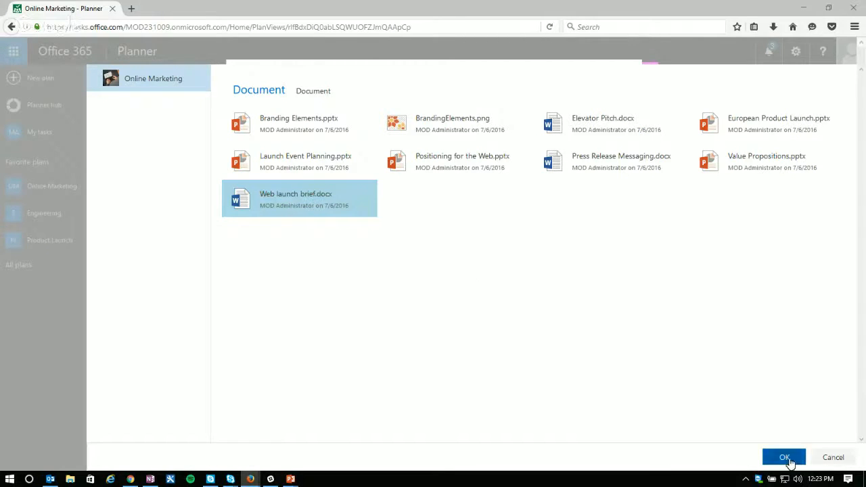
click(785, 459)
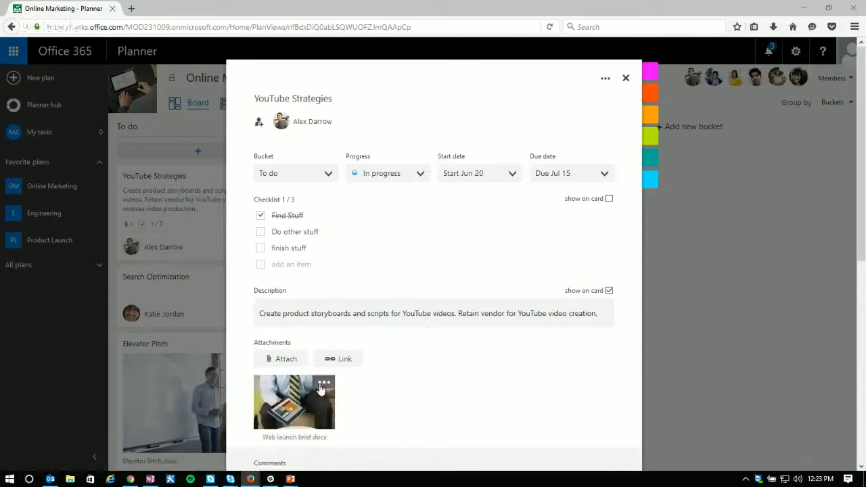
click(323, 384)
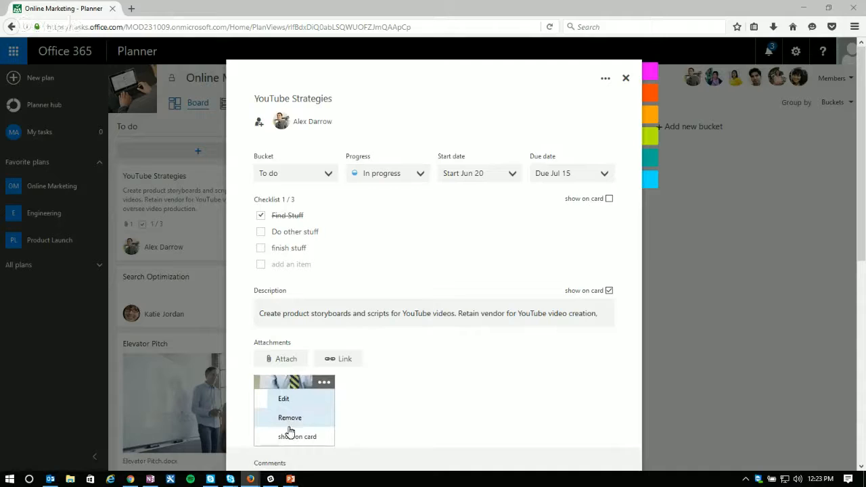
click(290, 437)
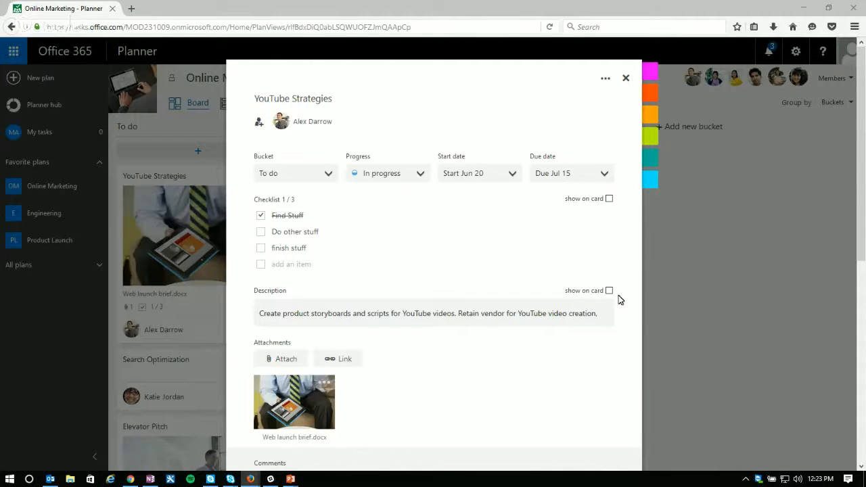
scroll(450, 278, down, 2)
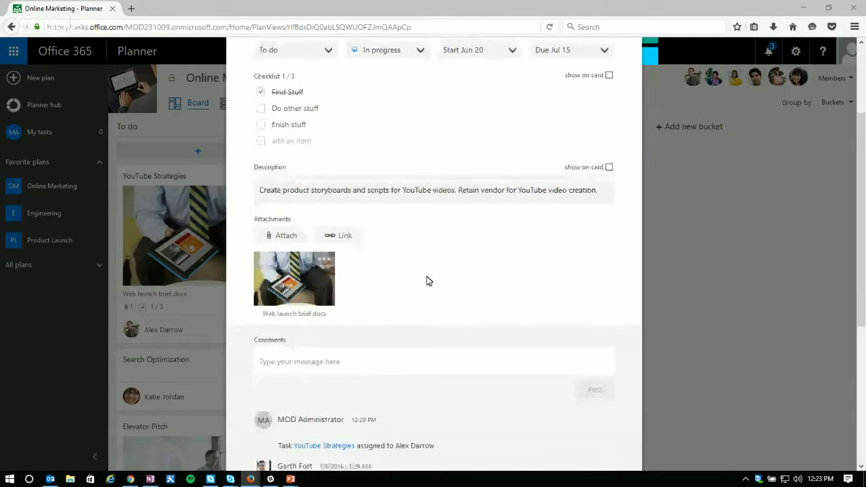
click(341, 235)
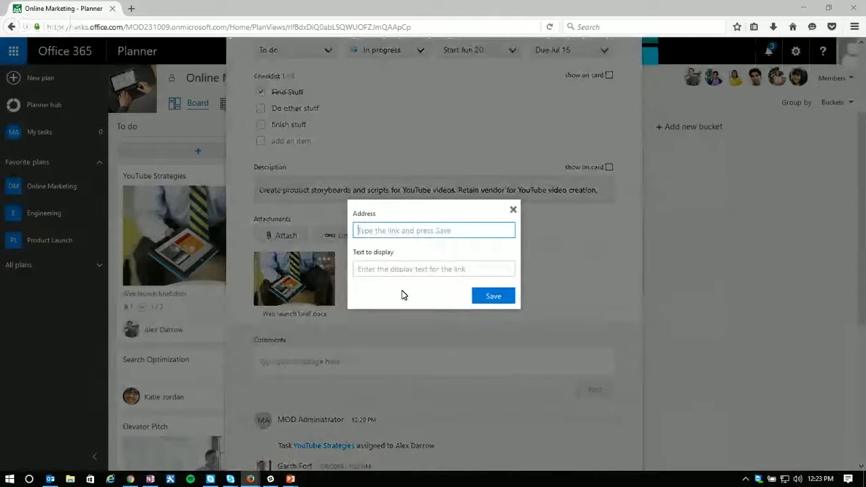
text(Youtube)
key(Tab)
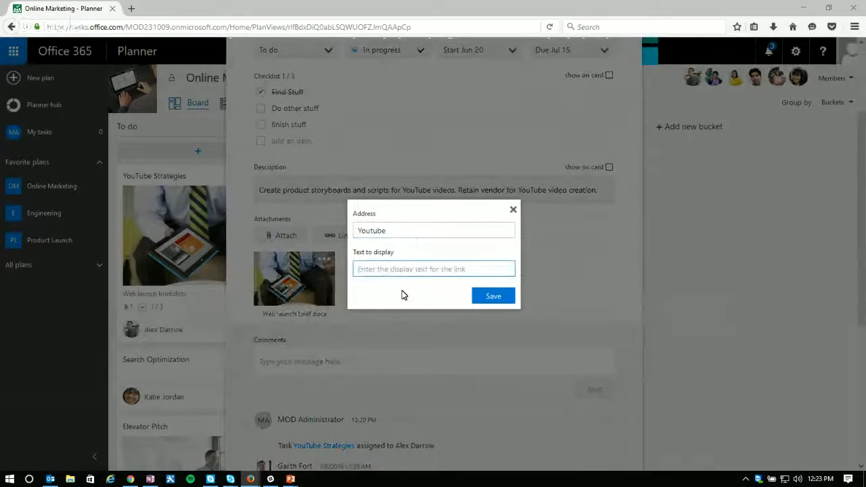
text(www.)
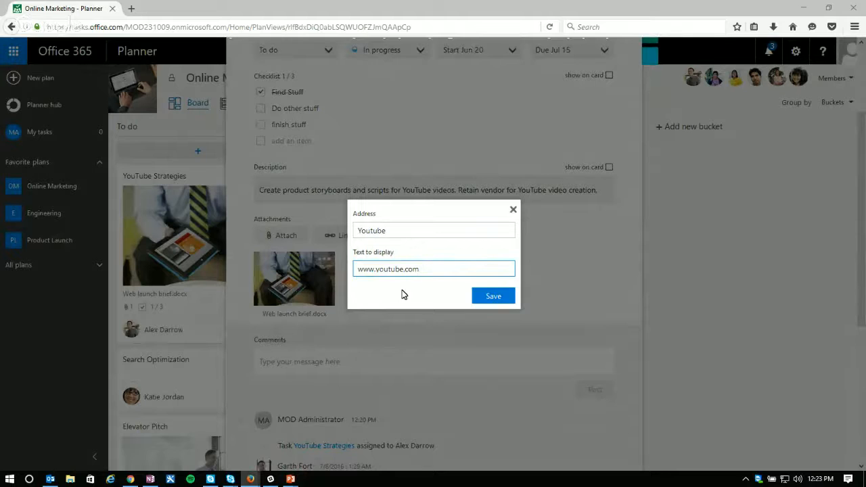
text(youtube.com)
click(494, 295)
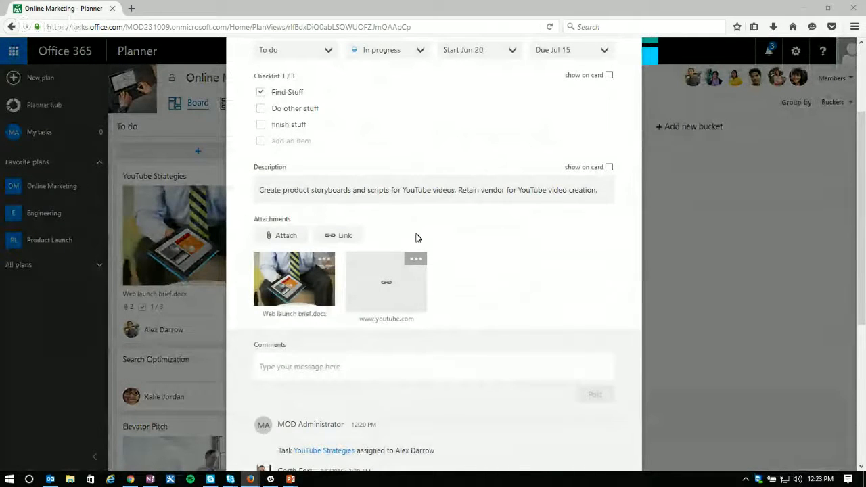
click(416, 259)
click(385, 312)
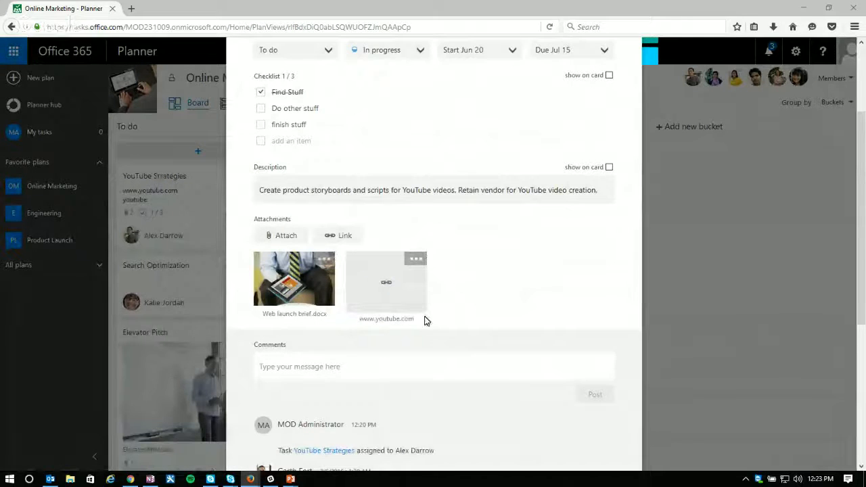
click(416, 260)
click(379, 276)
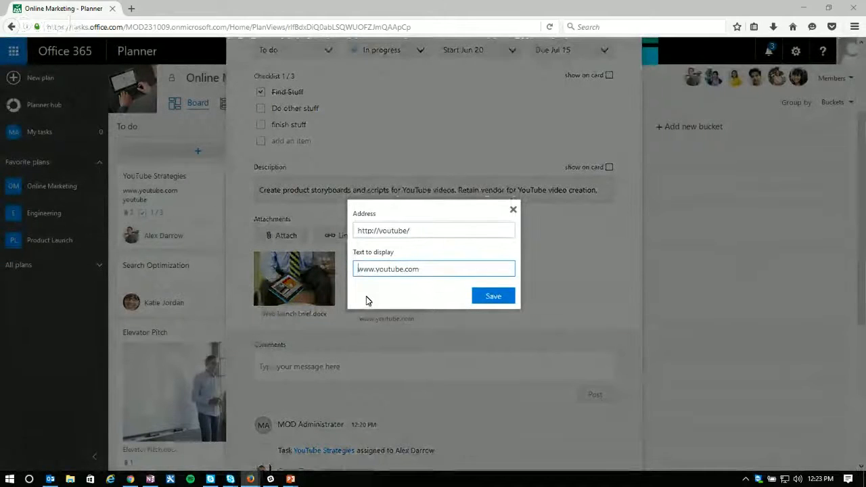
drag(420, 230, 328, 231)
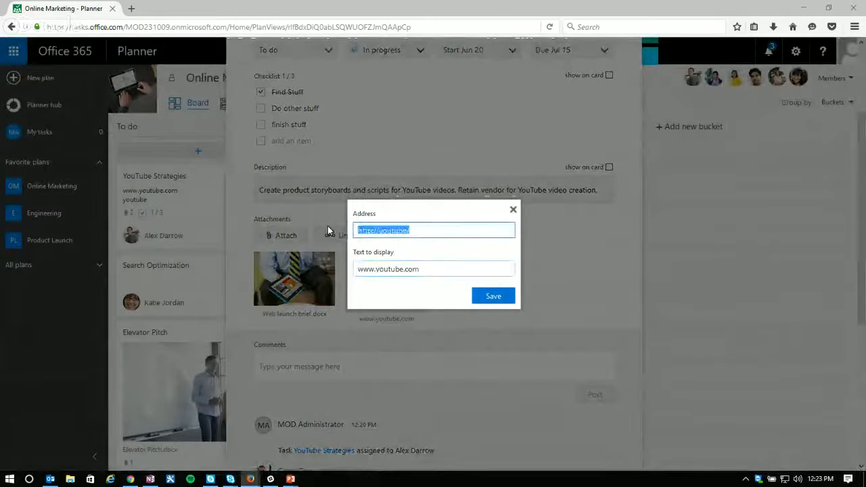
key(Right)
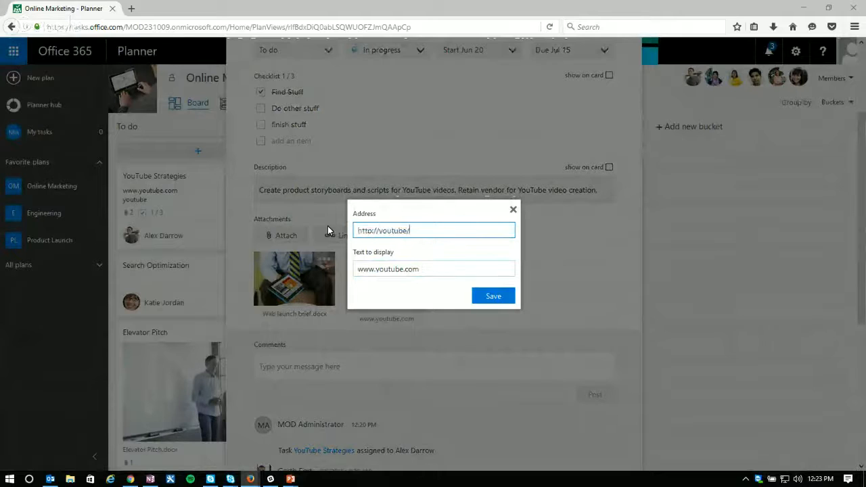
key(Left)
key(Left)
key(Left)
key(Left)
key(Left)
key(Left)
key(Left)
key(Left)
text(www)
text(.com)
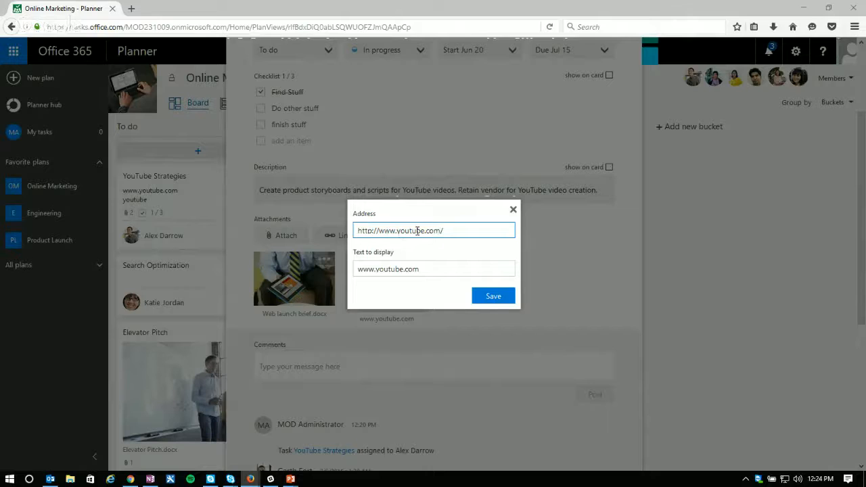
Step: Set the link attachment's display text to "YouTube" and save the link
drag(425, 273, 331, 281)
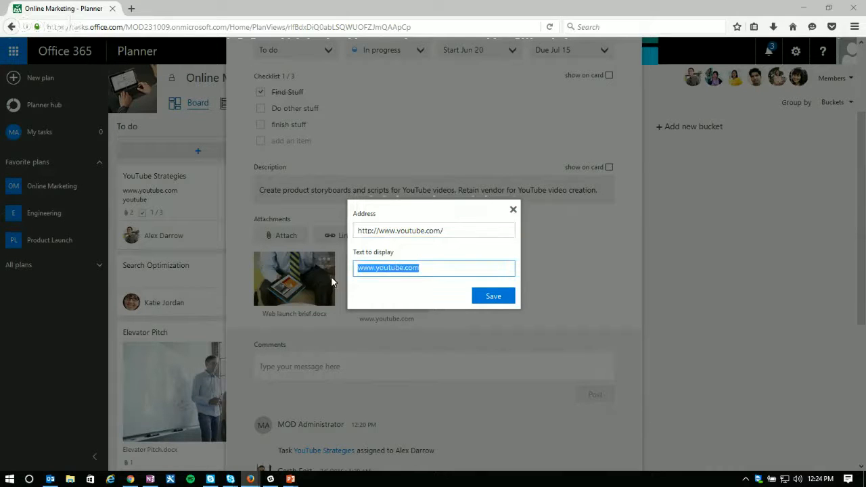
text(YouTube)
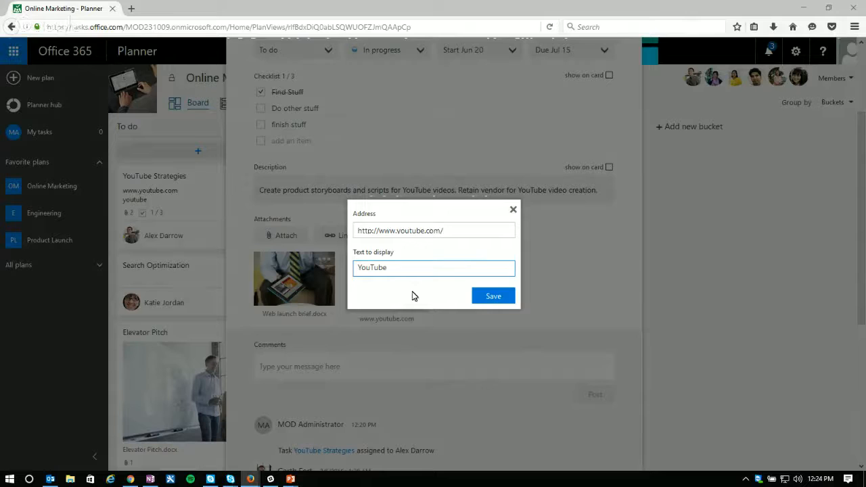
click(498, 296)
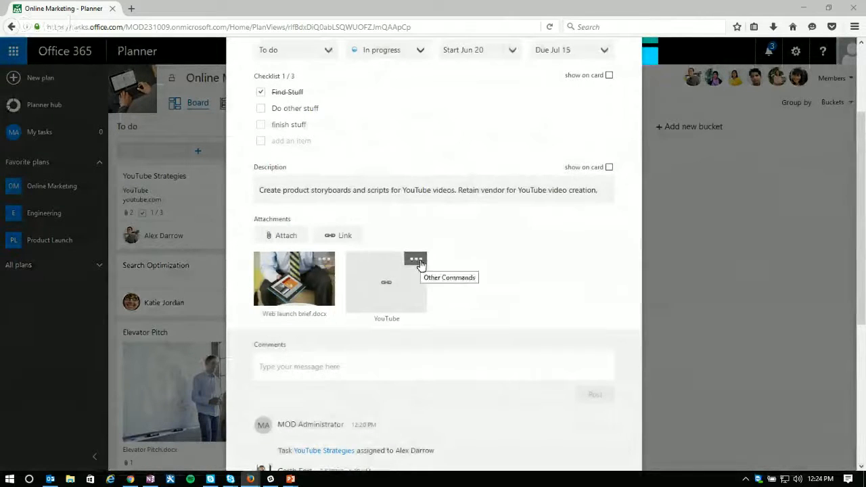
Step: Remove the YouTube link from the task card and show "Web launch brief.docx" on the card instead
scroll(445, 241, down, 1)
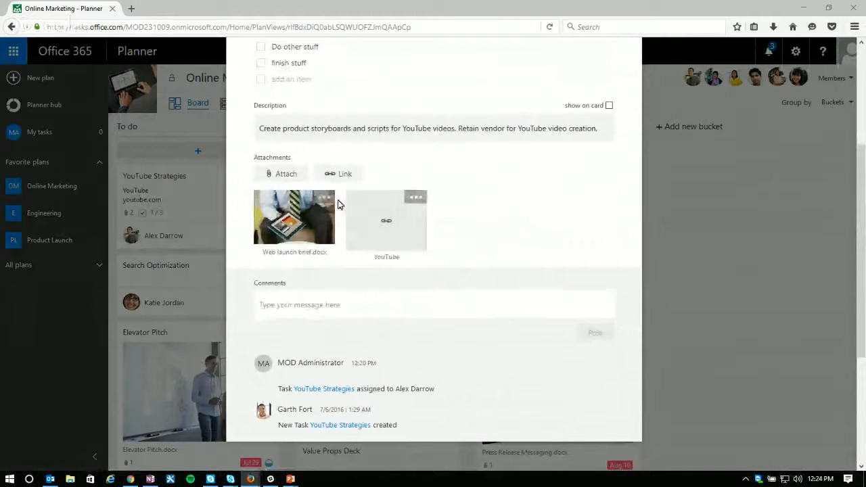
click(415, 197)
click(381, 253)
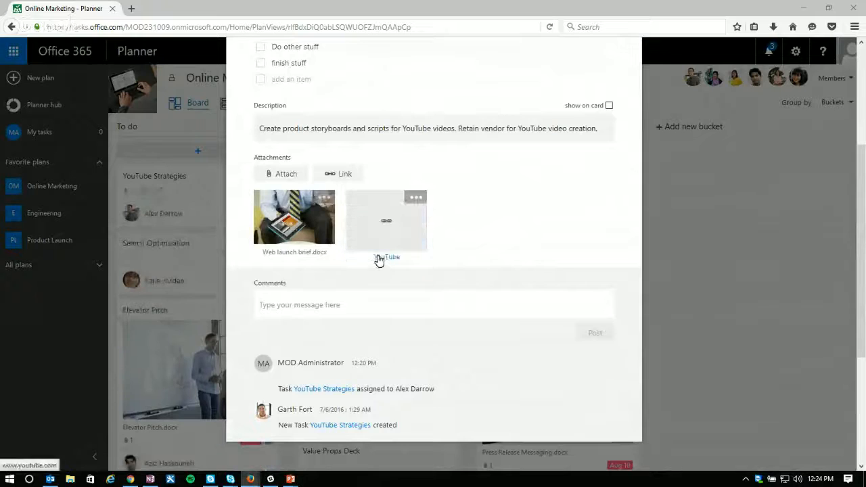
click(326, 198)
click(296, 255)
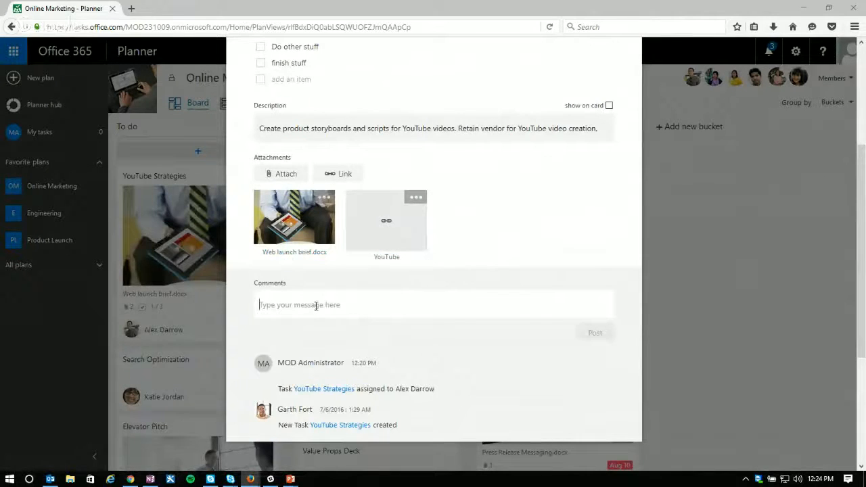
Step: Post the comment "New comment!!!" on the YouTube Strategies task
scroll(316, 306, down, 2)
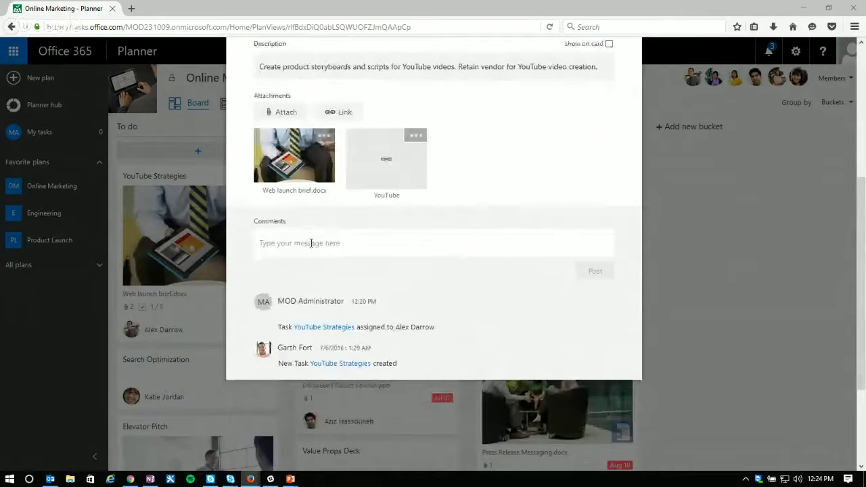
text(Ne)
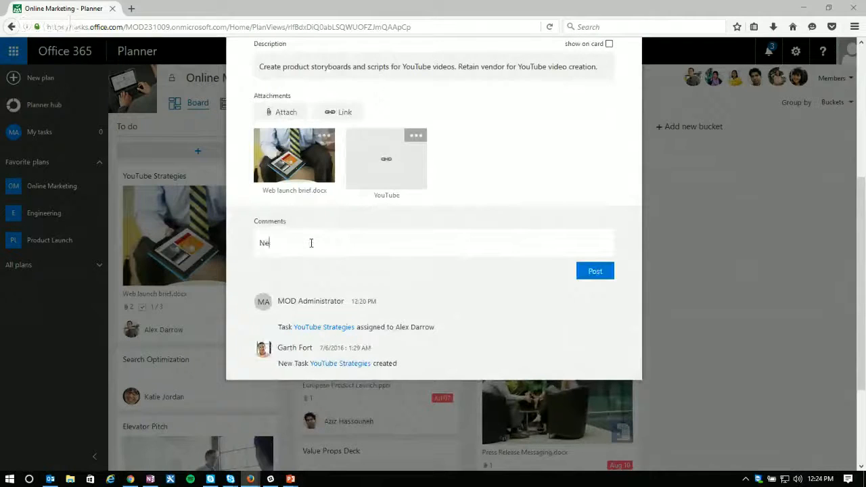
text(w comment!)
key(Return)
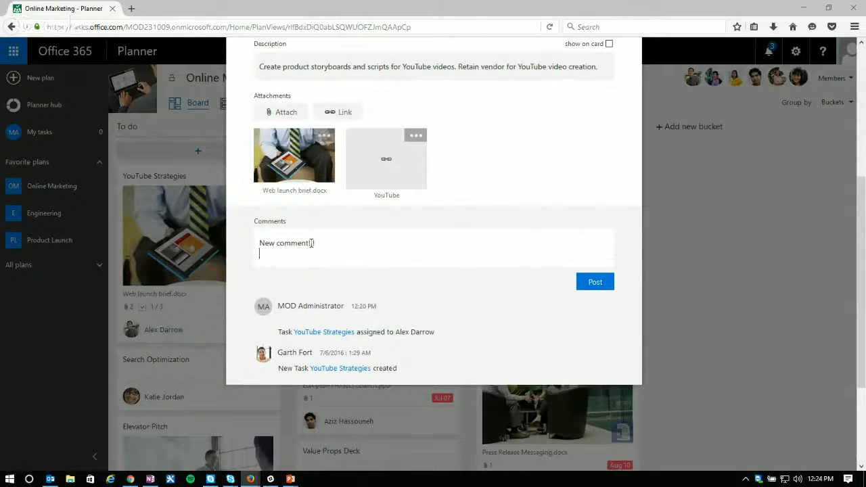
key(BackSpace)
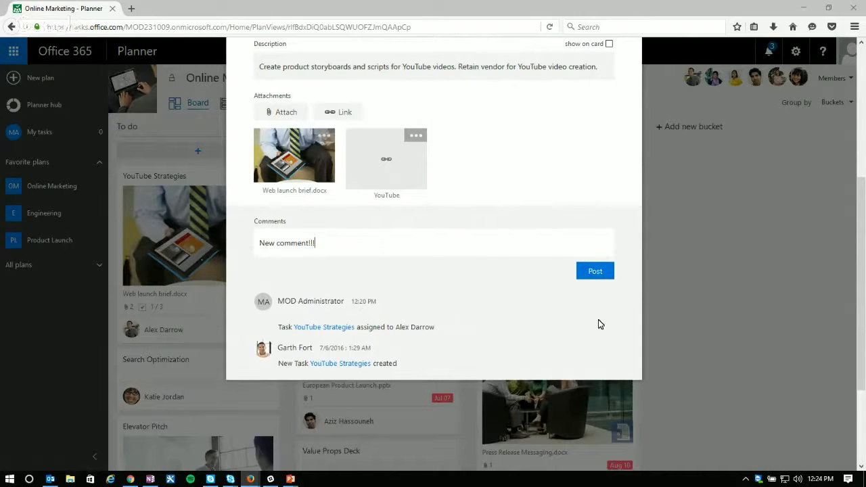
click(602, 274)
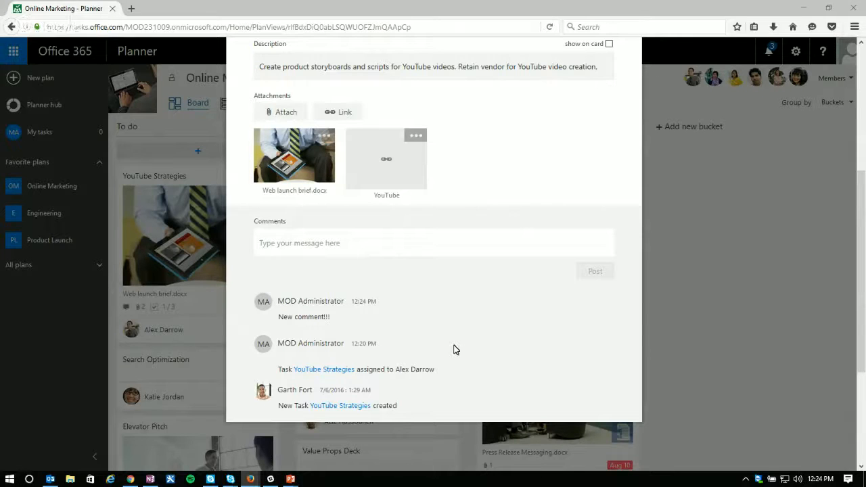
Step: Reassign the YouTube Strategies task to the first unassigned member and look through its comment history
scroll(460, 338, up, 5)
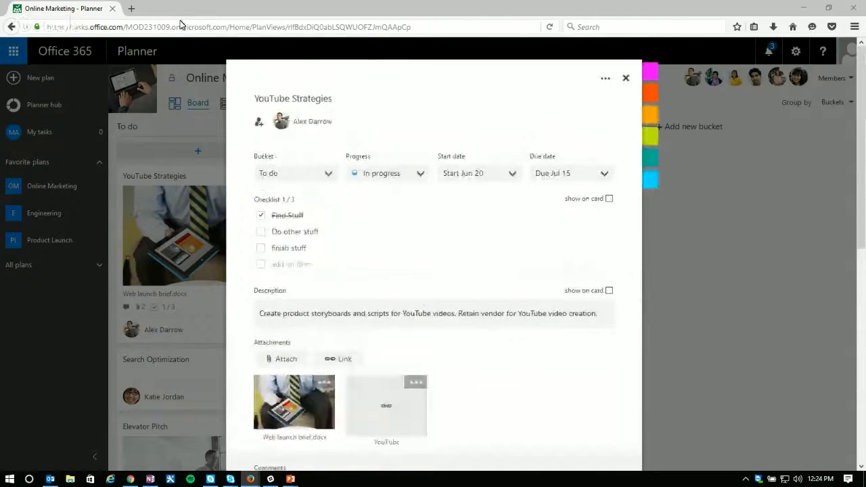
click(259, 122)
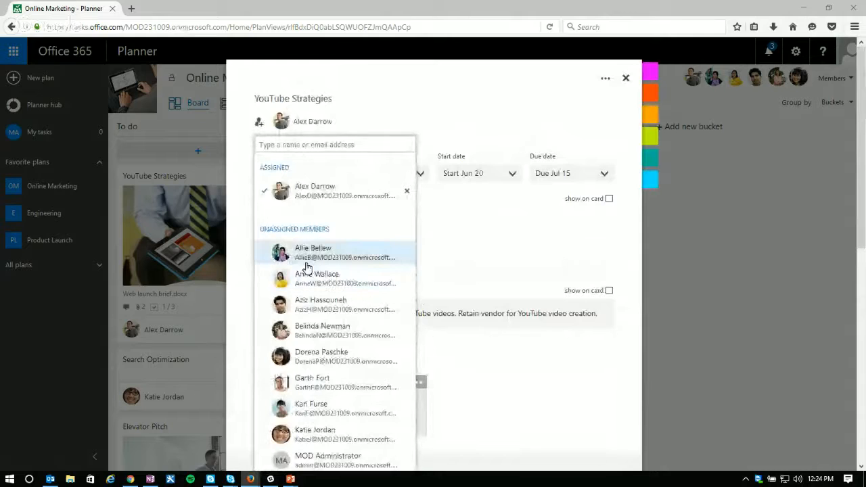
click(306, 266)
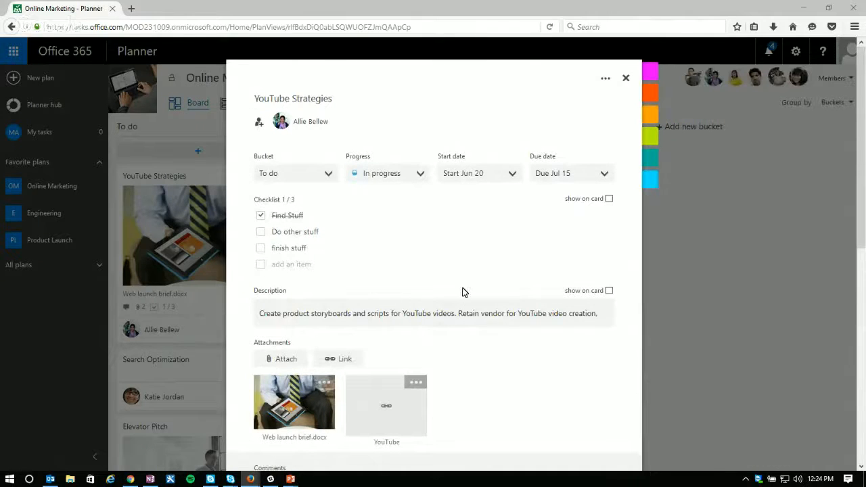
scroll(474, 260, down, 5)
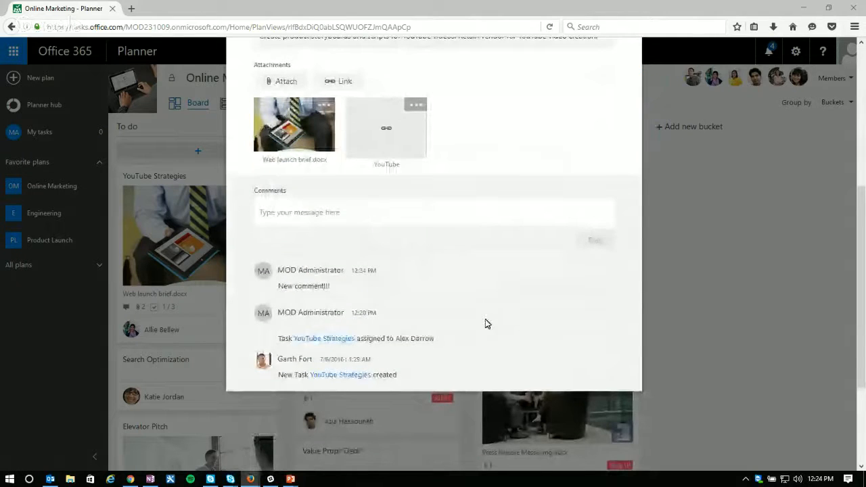
scroll(479, 319, up, 5)
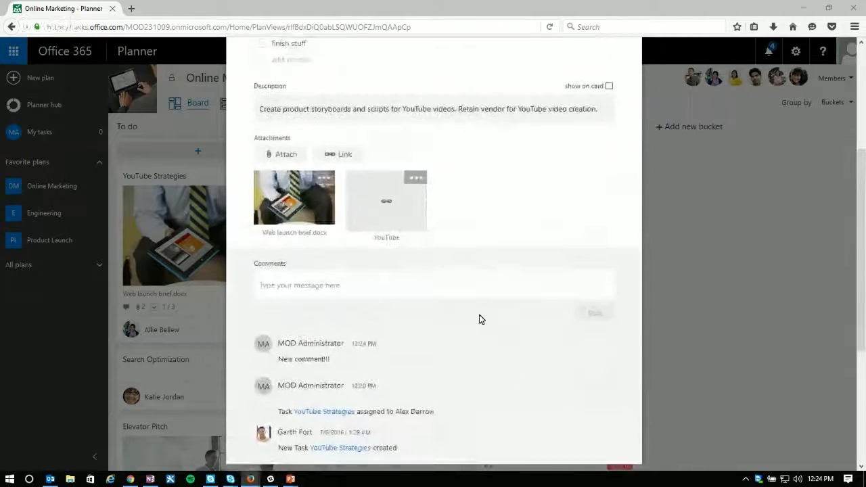
Step: Name the pink label "Frequently Not Done" and apply it to the YouTube Strategies task
mouse_move(664, 92)
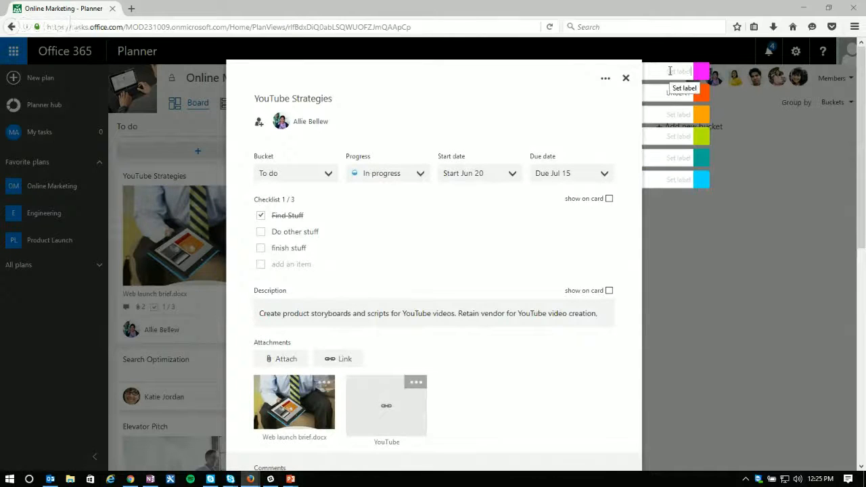
click(670, 71)
text(Frequently)
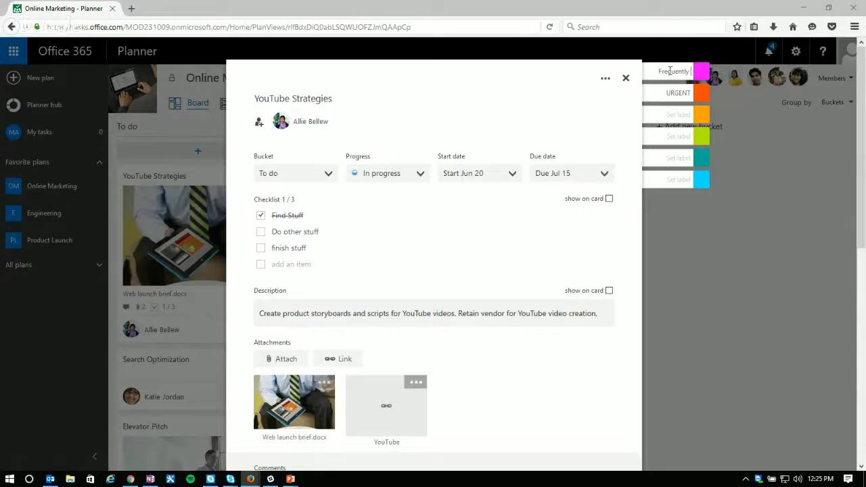
text( Not Done)
click(701, 71)
Step: Review the task's additional options and editable title, and close the task to return to the board
click(604, 79)
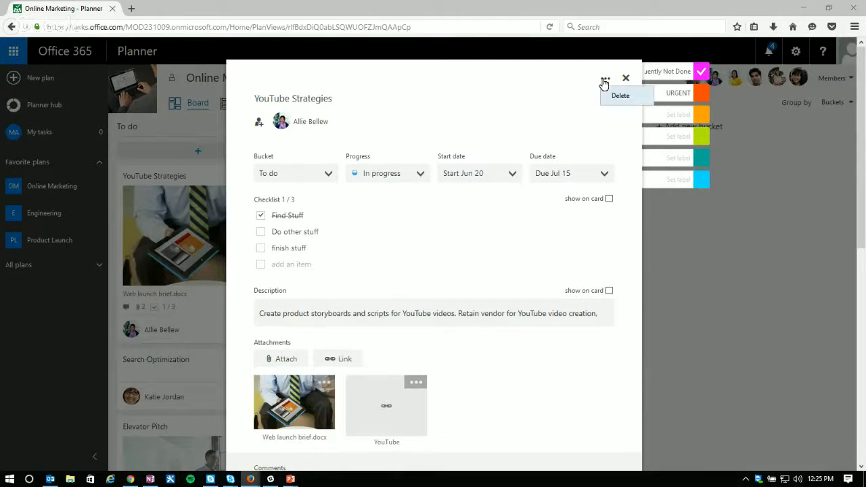
click(568, 102)
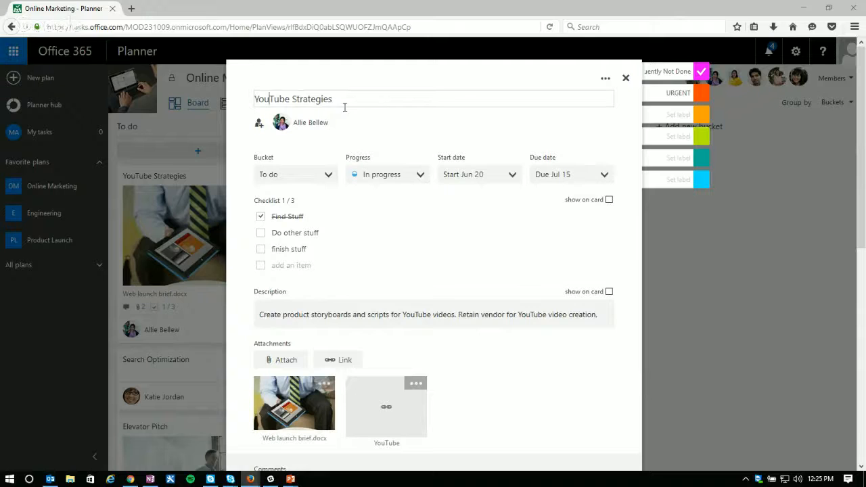
click(375, 139)
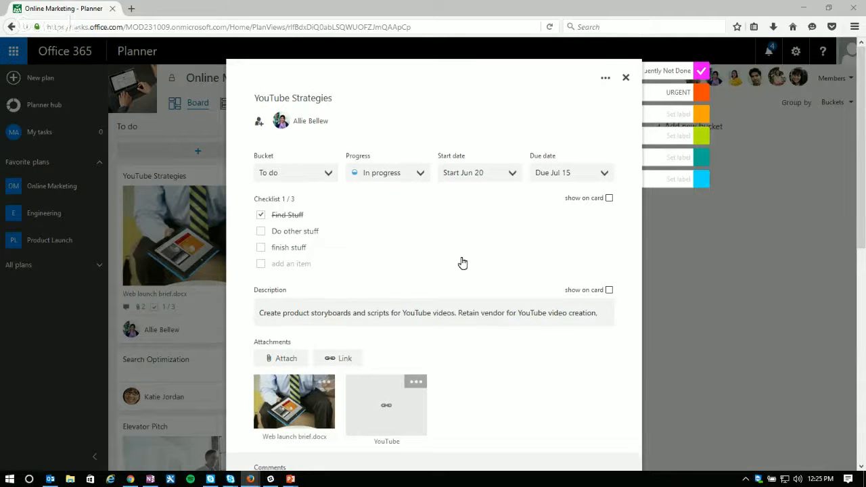
scroll(467, 265, down, 5)
scroll(527, 239, up, 5)
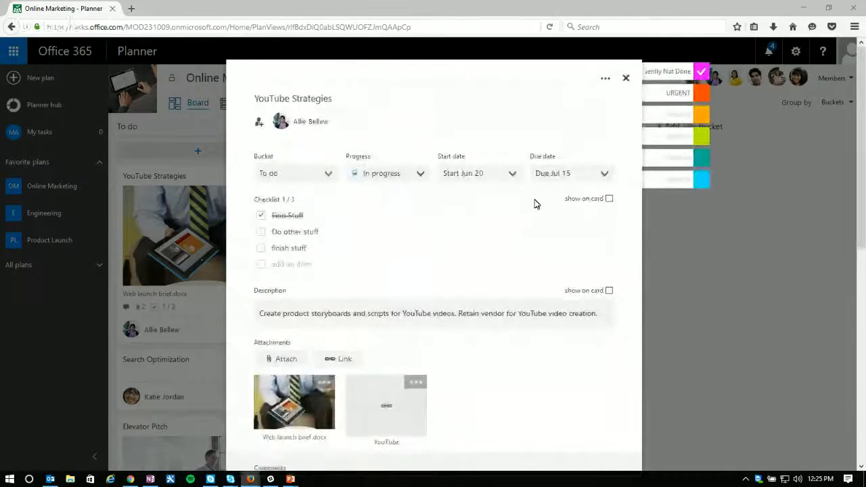
click(626, 79)
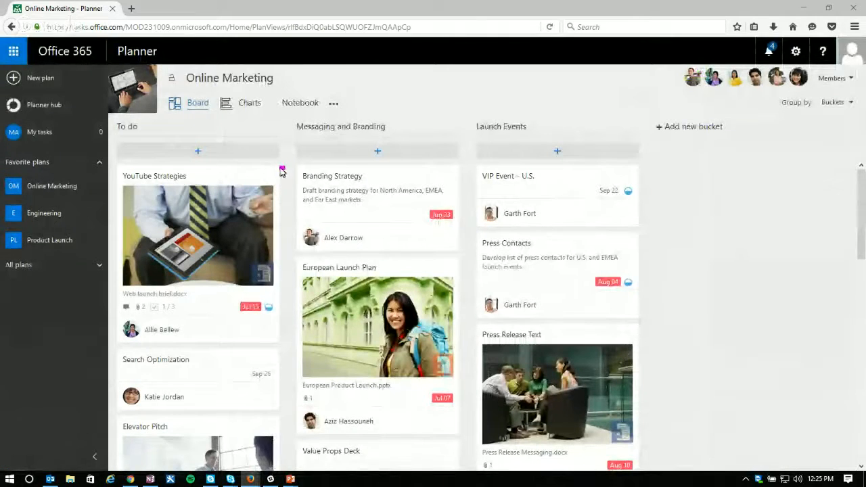
mouse_move(283, 171)
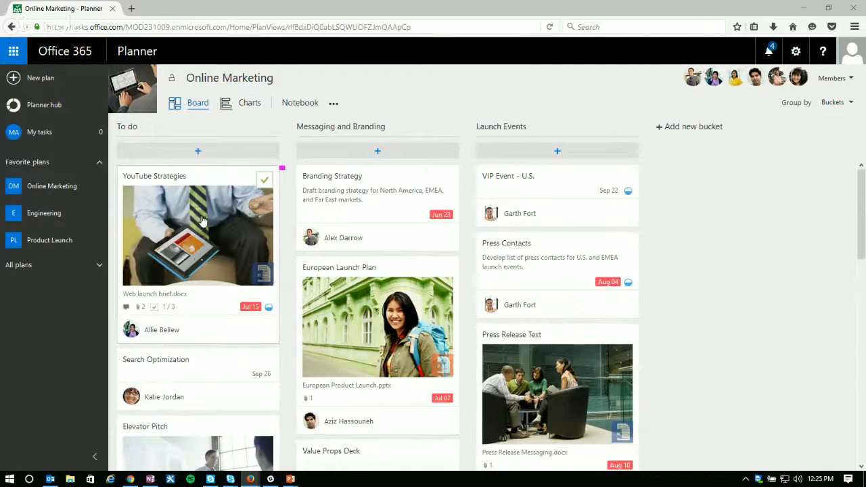
Step: Open the Online Marketing plan's files in SharePoint, signed in with the administrator account
click(333, 105)
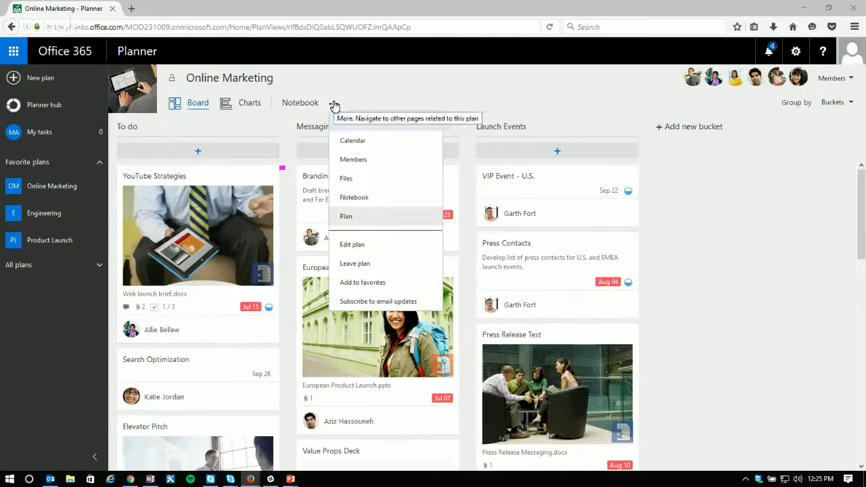
click(348, 179)
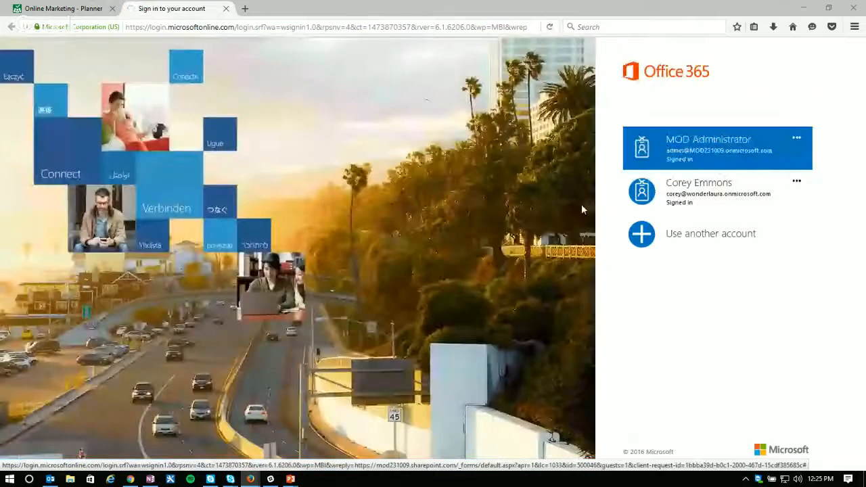
click(727, 149)
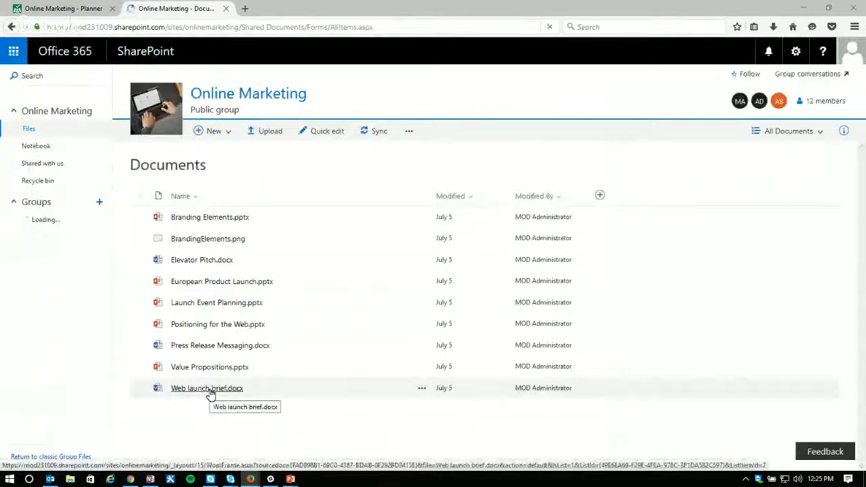
Step: View the version history of "Web launch brief.docx" and close it
click(423, 389)
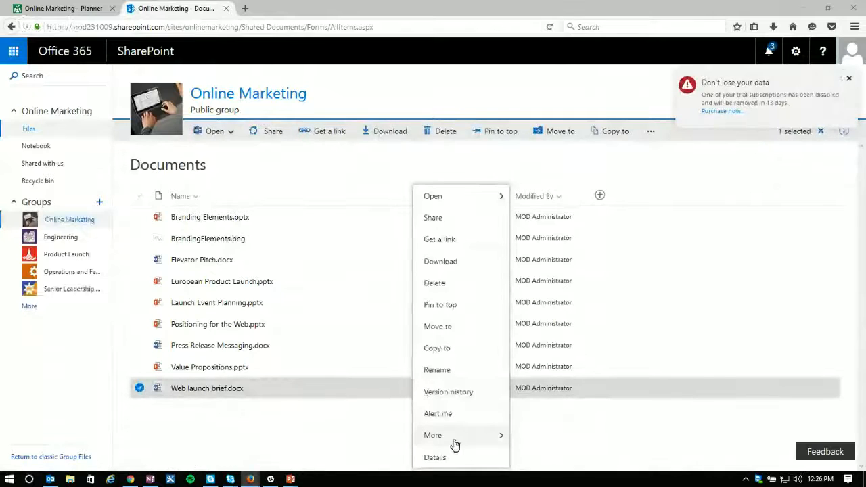
mouse_move(452, 445)
click(447, 393)
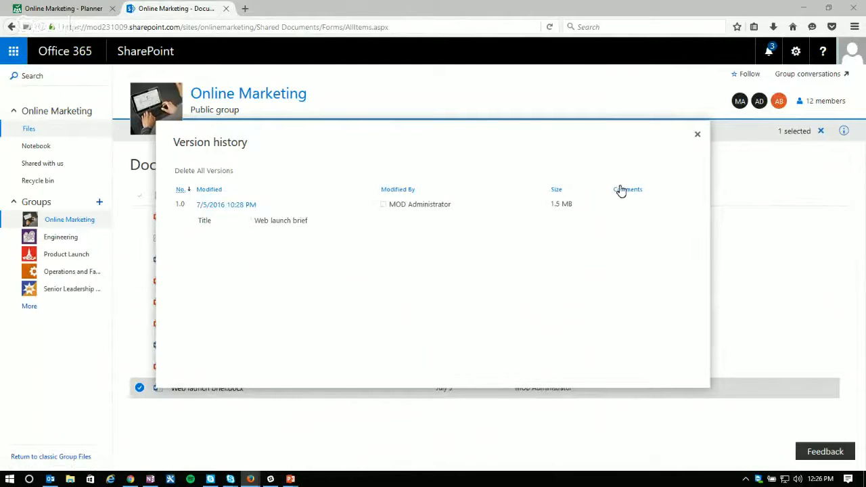
click(700, 136)
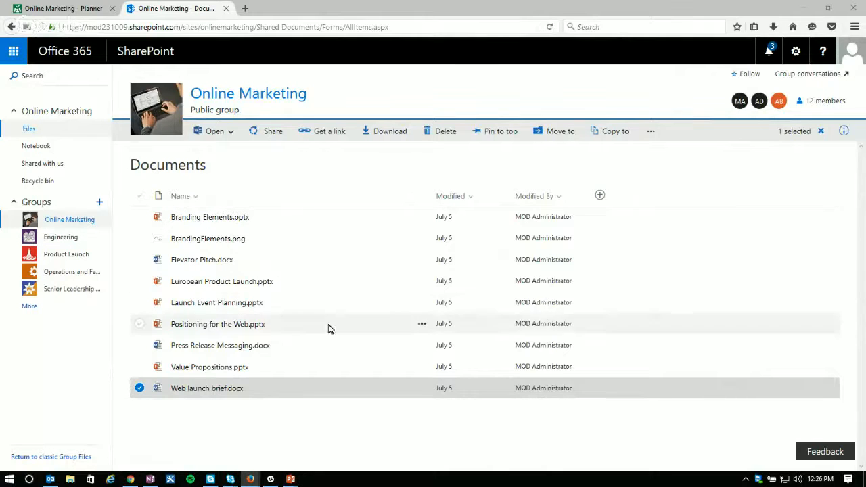
Step: Switch back to Planner, attach "Monthly budget.xlsx" to the YouTube Strategies task and close the task
click(66, 9)
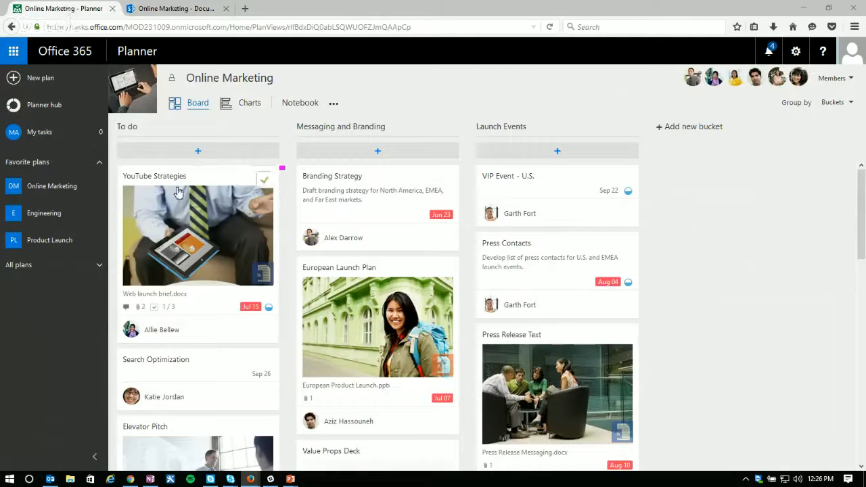
click(183, 252)
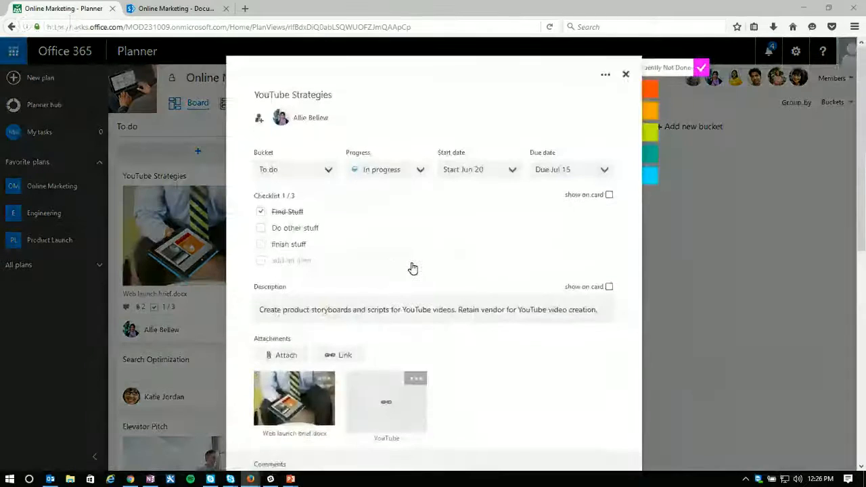
scroll(413, 269, down, 3)
click(280, 238)
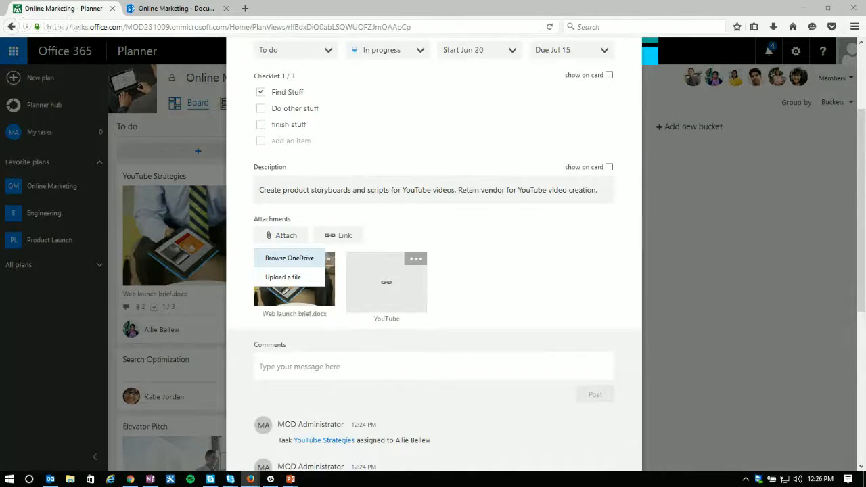
click(285, 261)
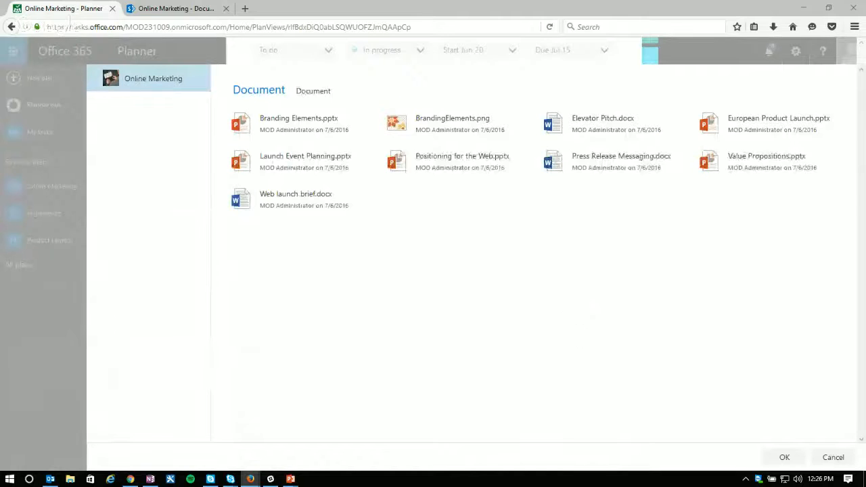
click(833, 458)
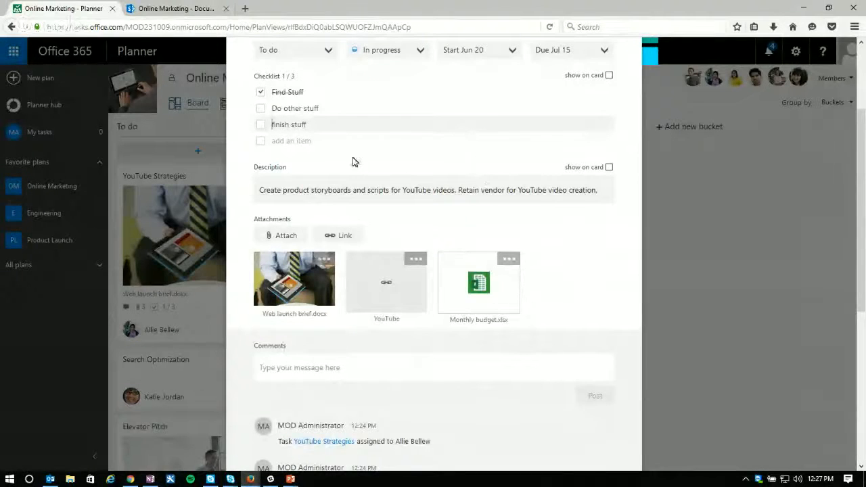
scroll(535, 177, up, 3)
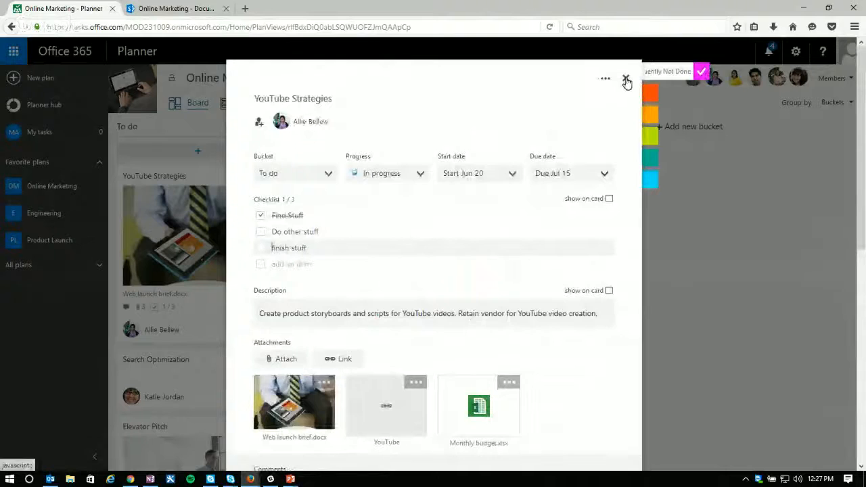
click(626, 79)
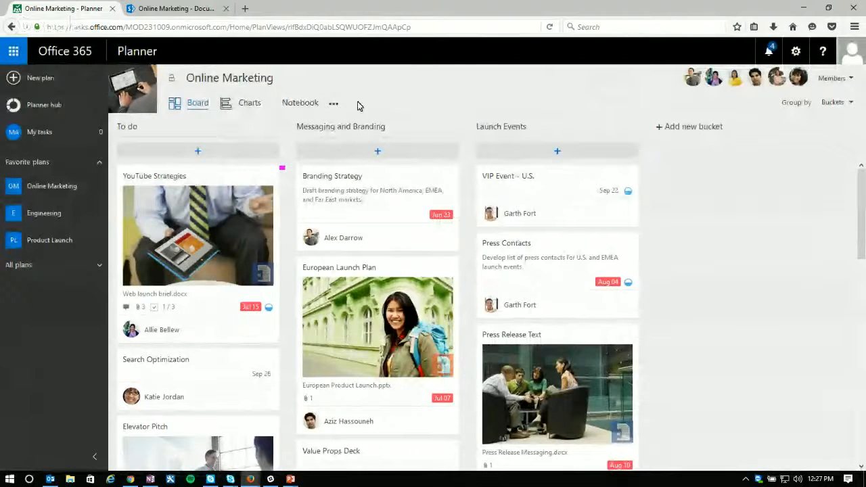
Step: Open the Online Marketing plan's files in SharePoint from the Planner board and reload the document library
click(333, 105)
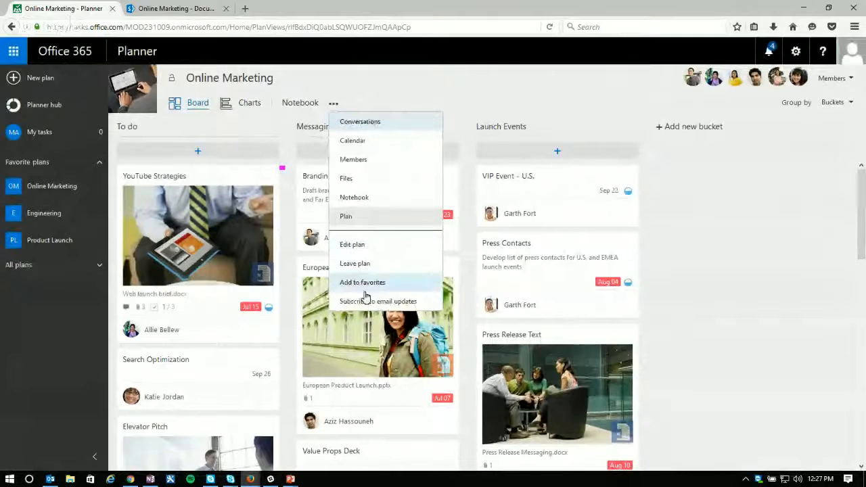
click(348, 178)
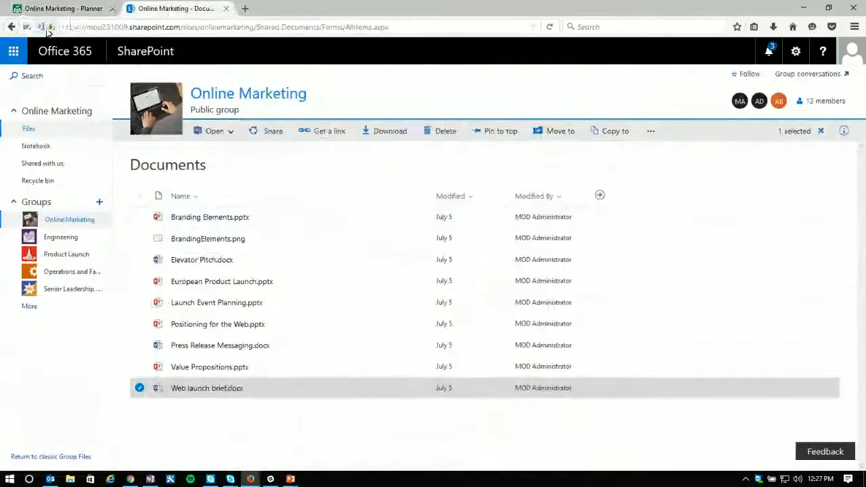
click(549, 27)
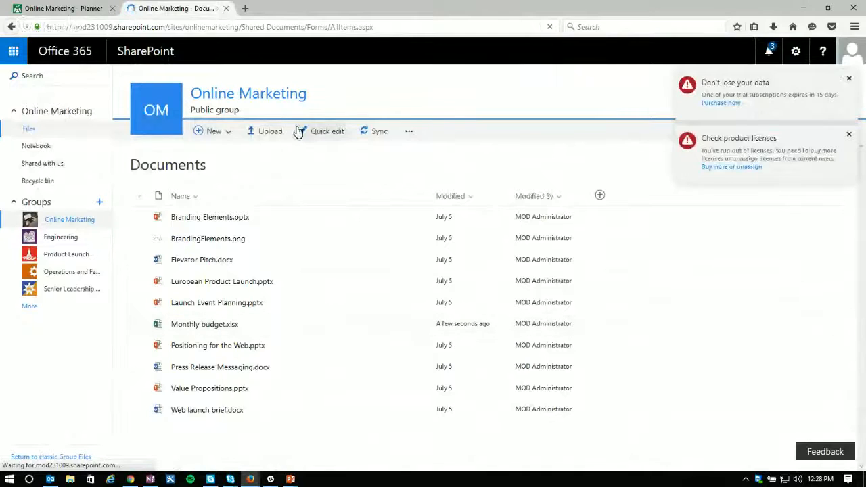
click(410, 133)
click(453, 132)
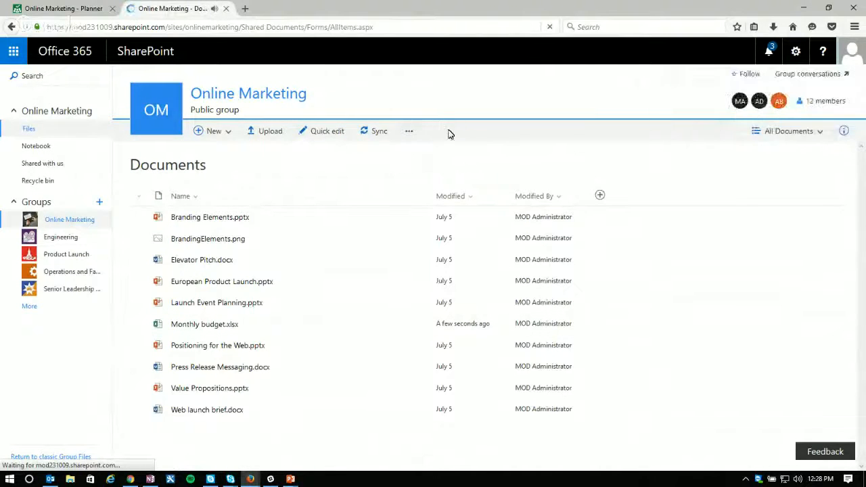
click(796, 51)
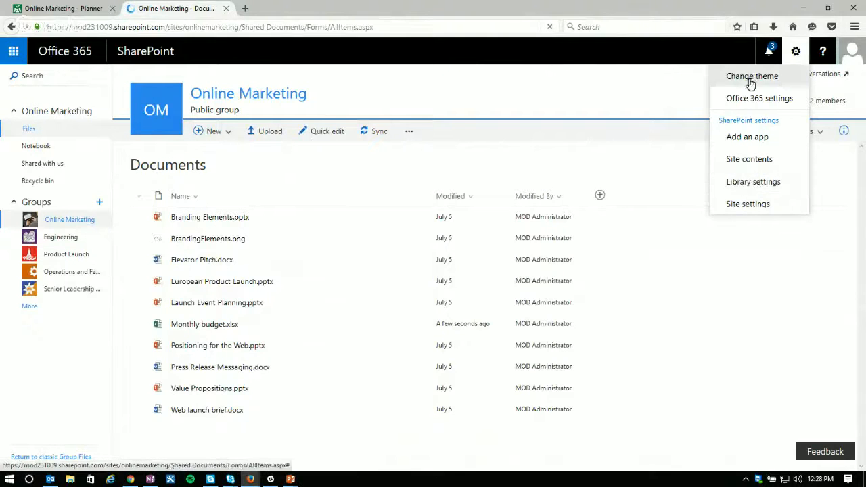
click(632, 160)
Step: View the column types available for a new library column and return to the documents list
click(600, 195)
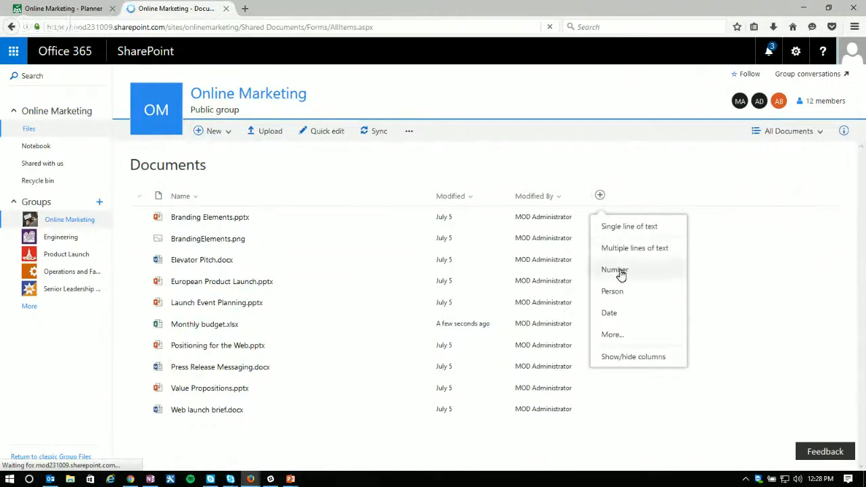
click(613, 336)
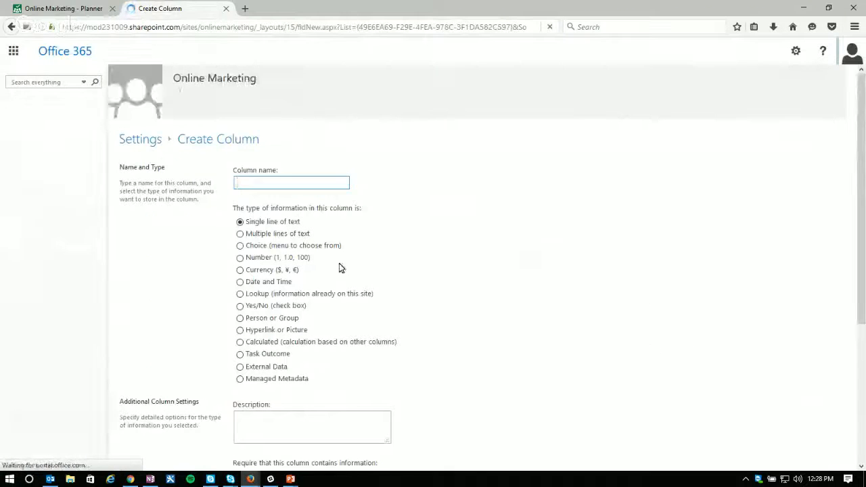
key(alt+Left)
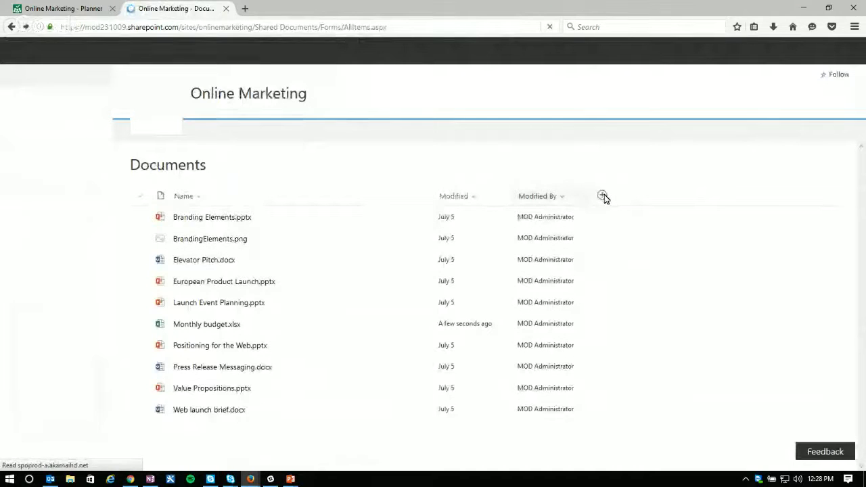
Step: Show the Record column in the document library's current view
click(600, 196)
click(631, 356)
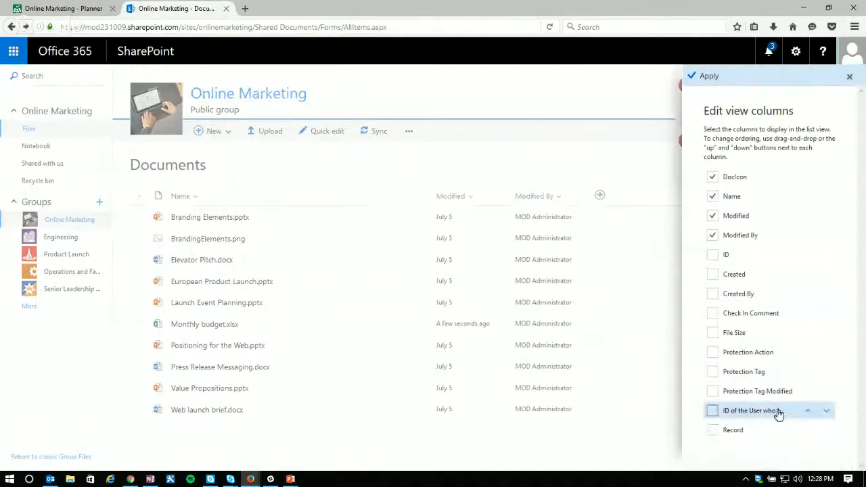
drag(760, 466, 790, 476)
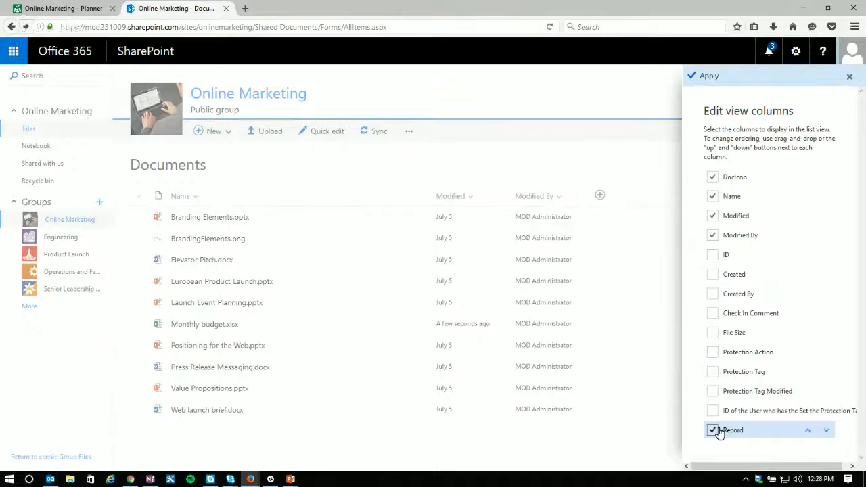
click(693, 77)
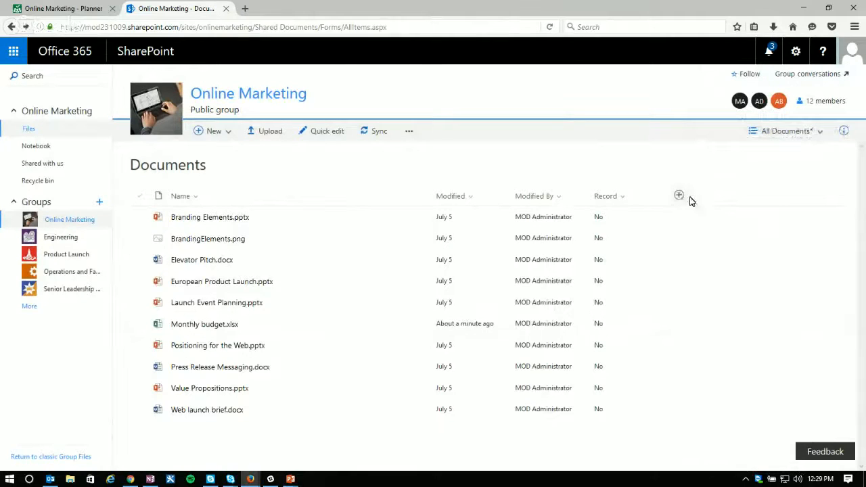
Step: Start a new standard view from the document library's view management settings
click(825, 132)
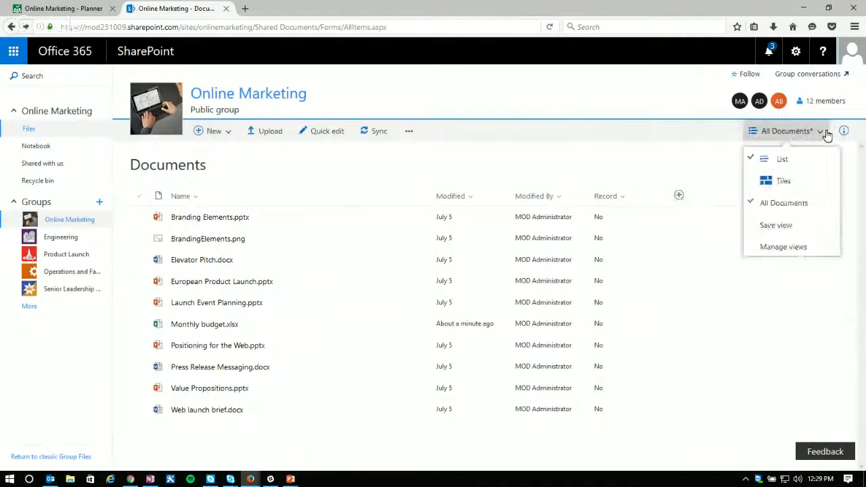
click(783, 247)
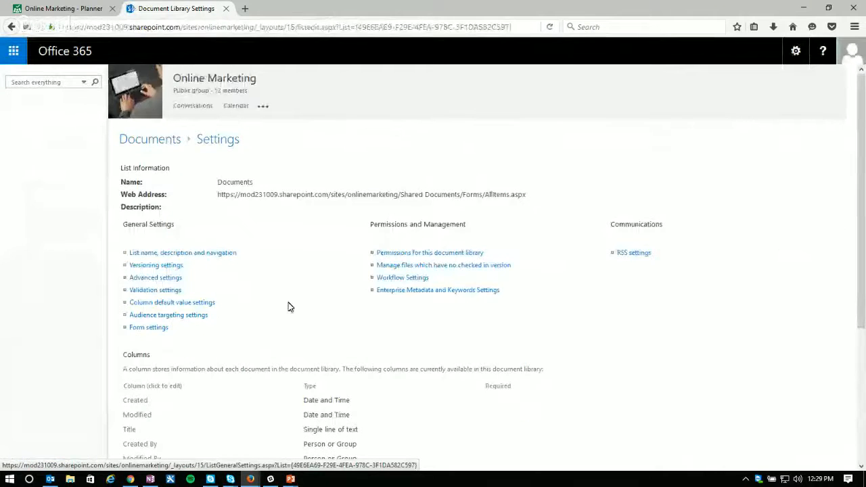
scroll(304, 309, down, 3)
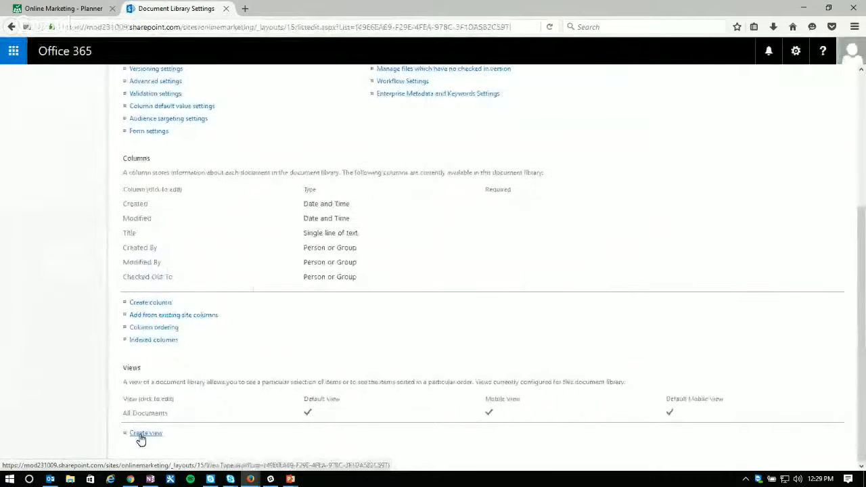
click(140, 434)
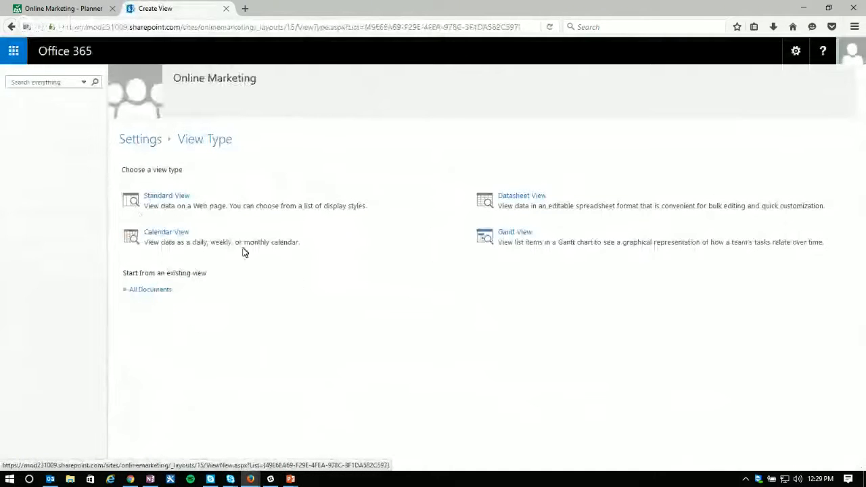
click(167, 197)
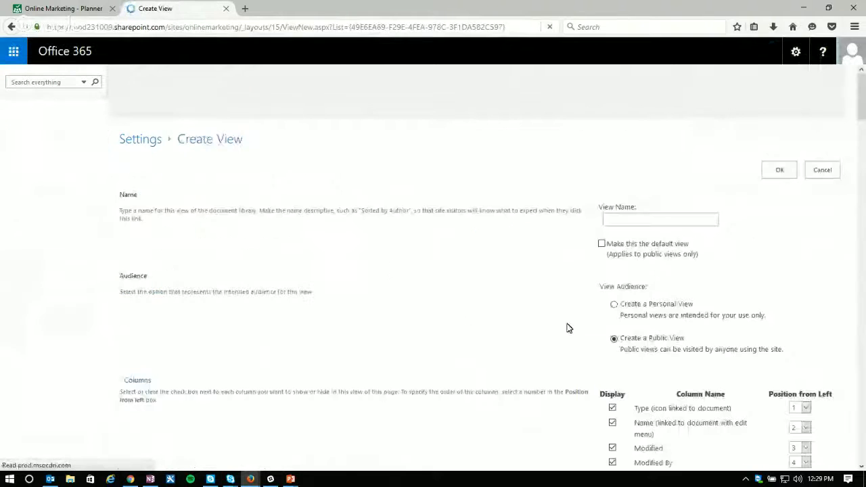
Step: Include the Title column in the new public view, name it "View" and create it
scroll(568, 305, down, 3)
scroll(580, 314, down, 6)
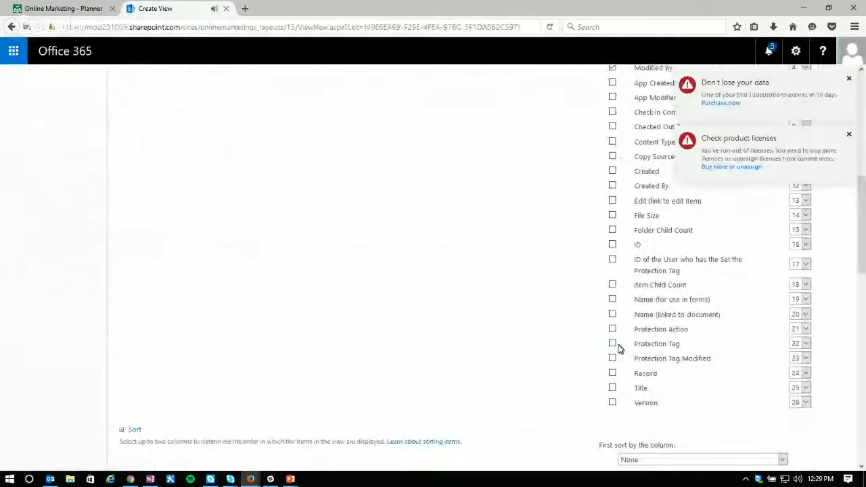
scroll(596, 325, up, 2)
scroll(586, 326, up, 2)
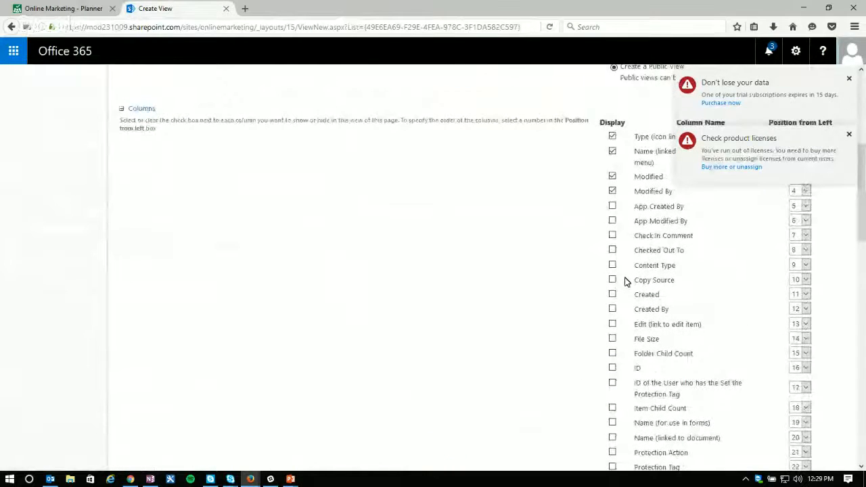
click(613, 279)
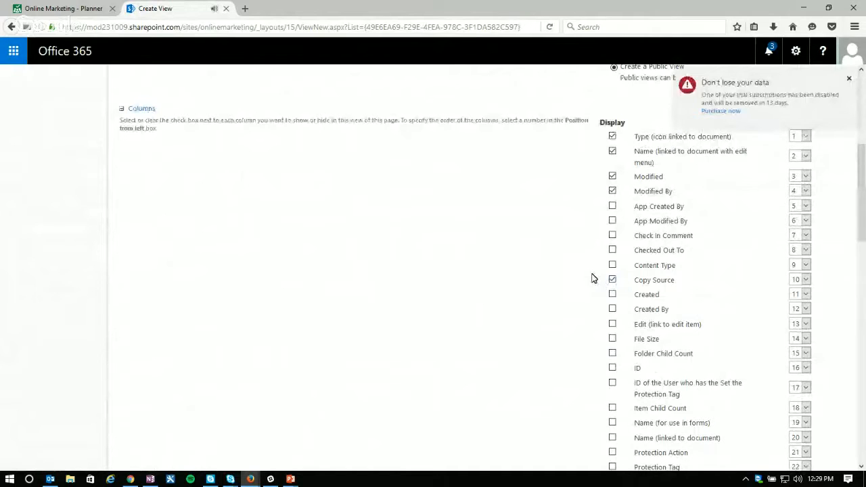
click(612, 280)
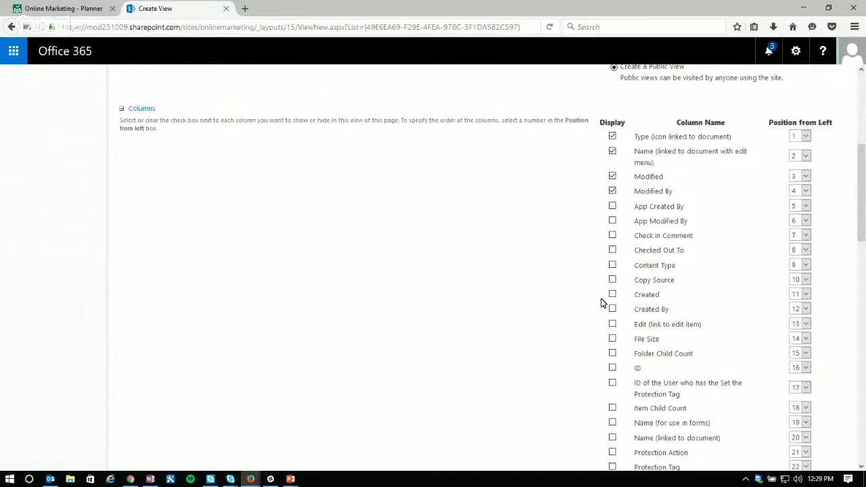
scroll(601, 302, down, 4)
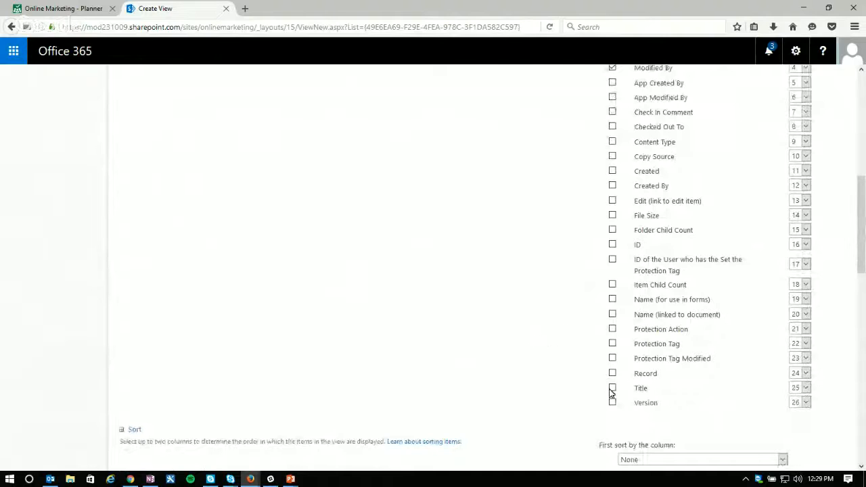
scroll(569, 270, up, 8)
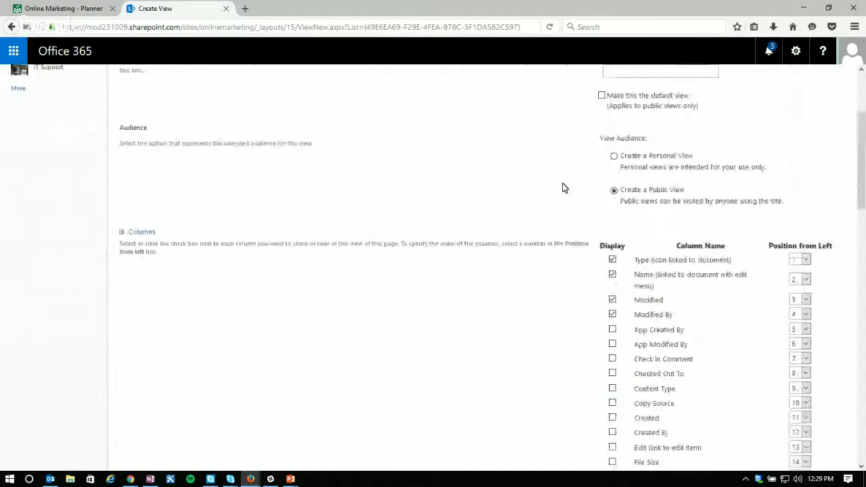
scroll(562, 187, up, 5)
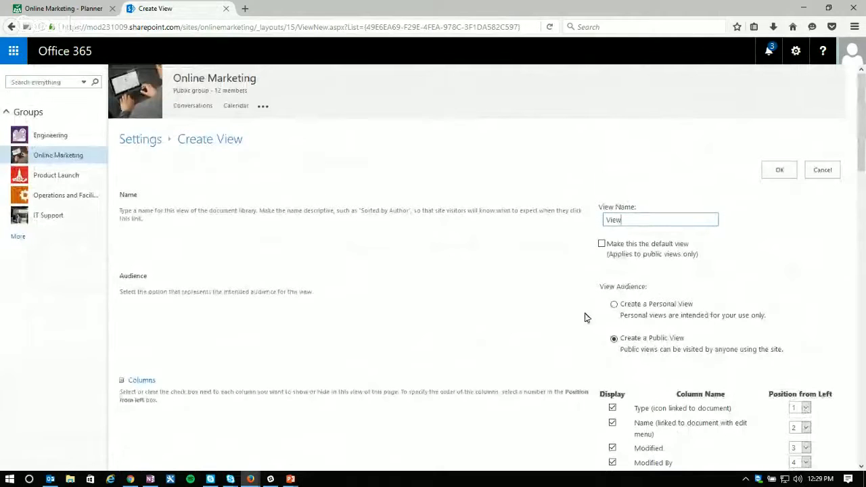
click(779, 171)
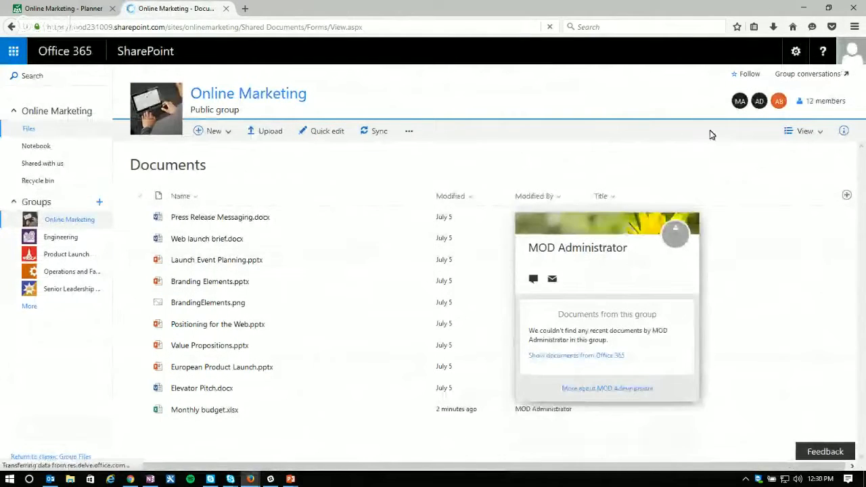
click(714, 160)
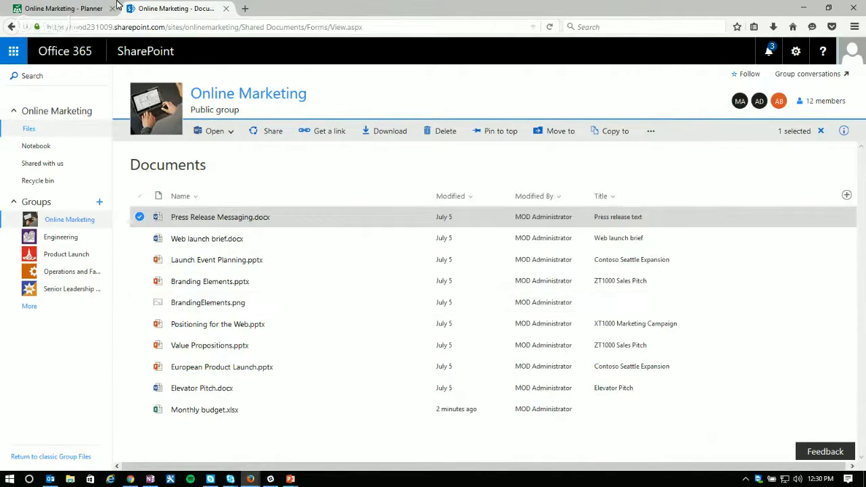
Step: Switch to the Planner board and remove the Monthly budget.xlsx attachment from the YouTube Strategies task
click(46, 9)
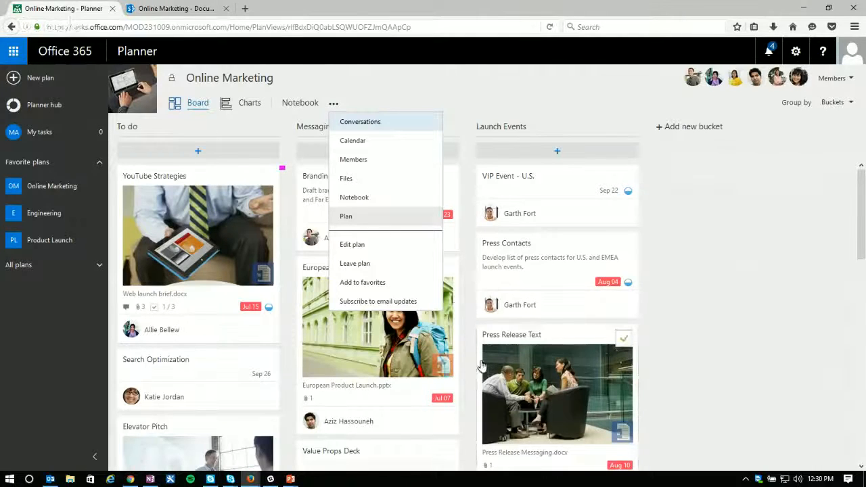
click(210, 310)
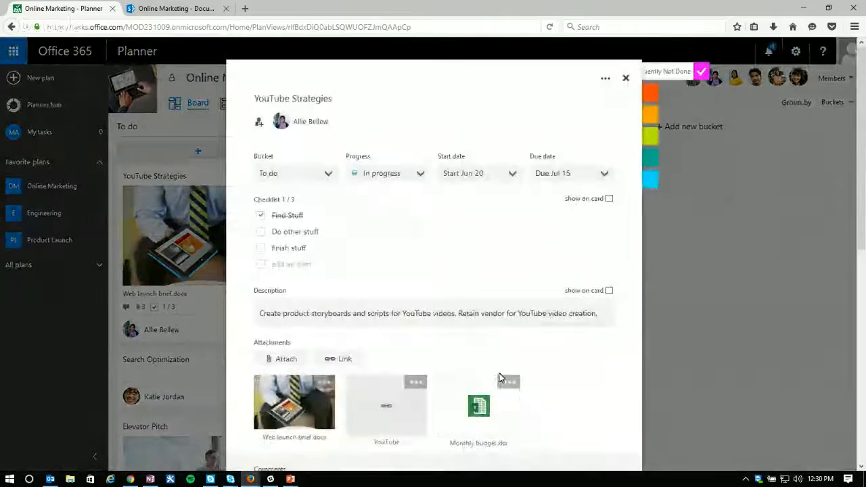
click(509, 383)
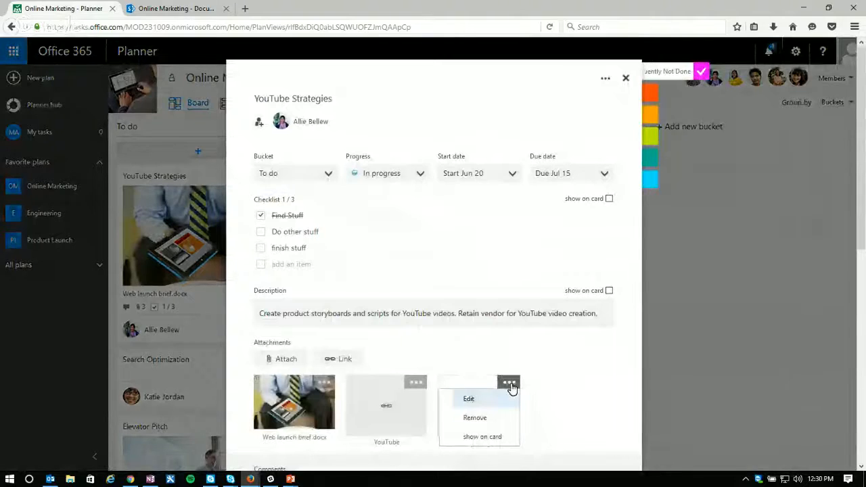
click(476, 418)
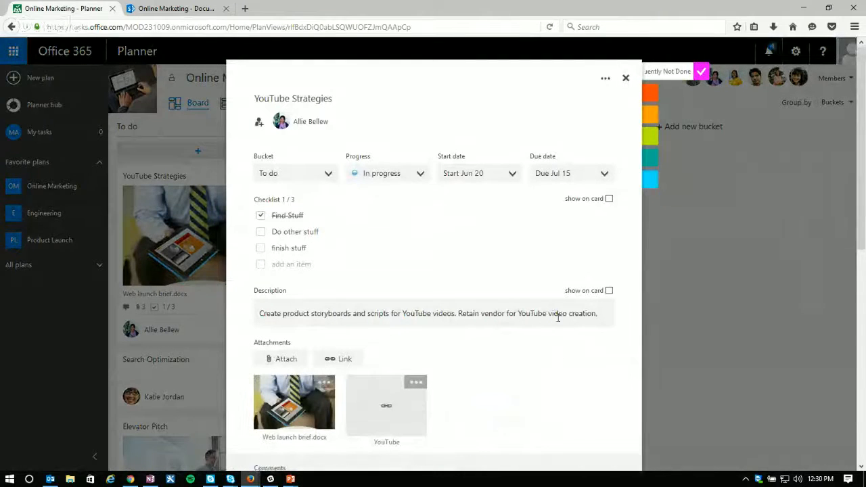
click(628, 80)
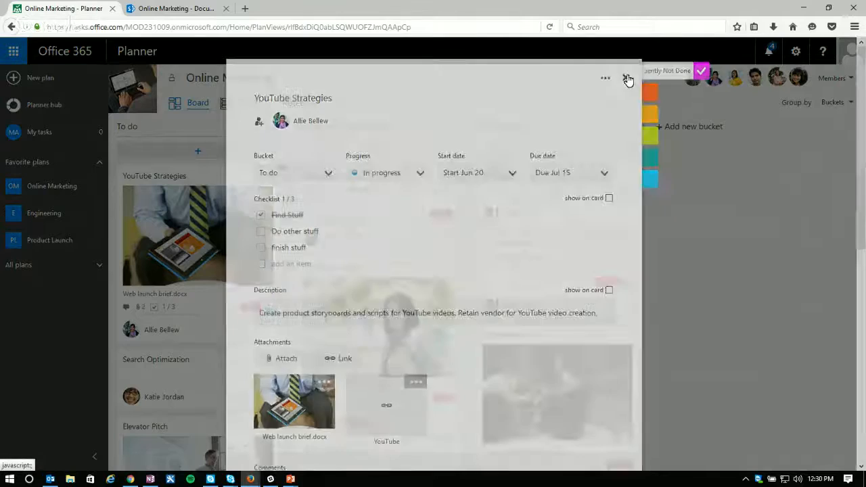
Step: Reload the SharePoint documents library to check its files, and return to the Planner board
click(172, 9)
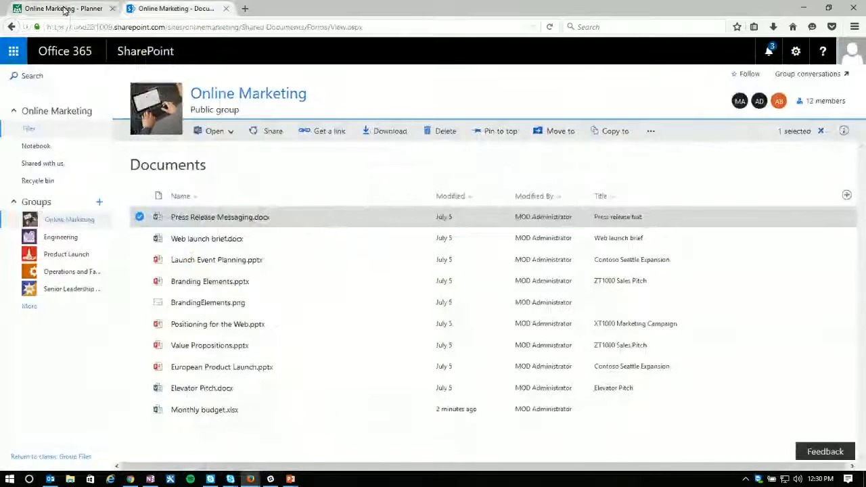
click(550, 27)
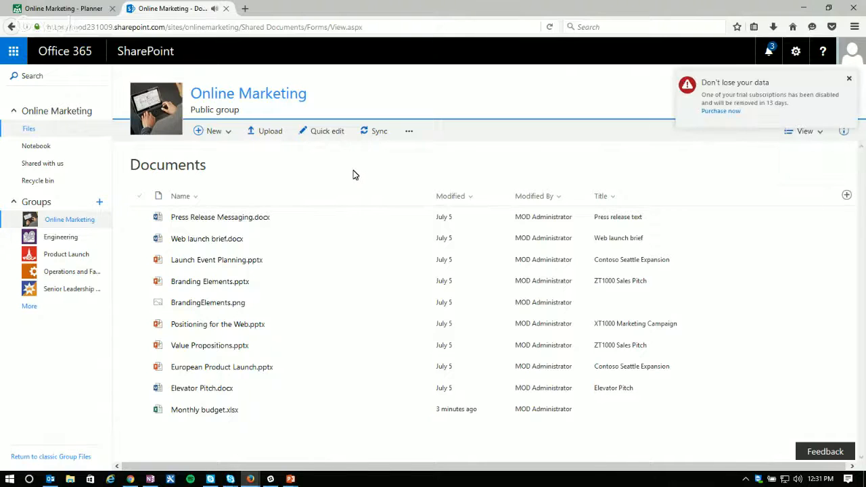
click(68, 12)
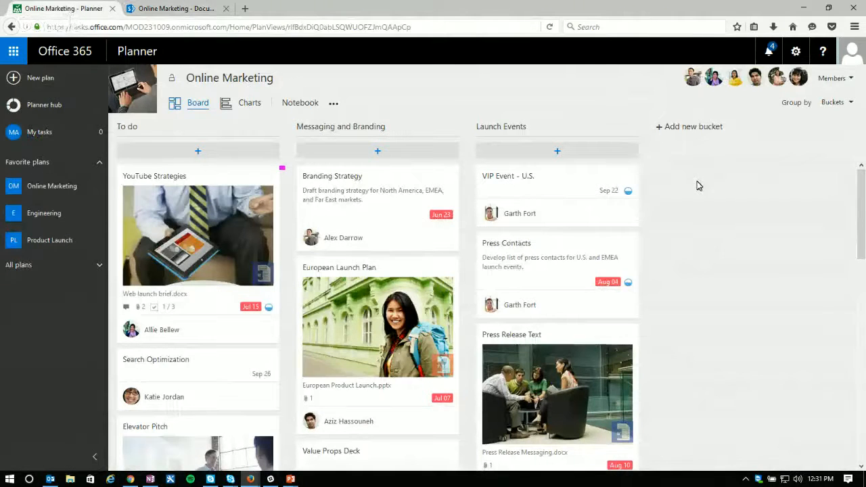
Step: Add a new bucket named "We need new Marketing Materials" to the Online Marketing board
click(689, 129)
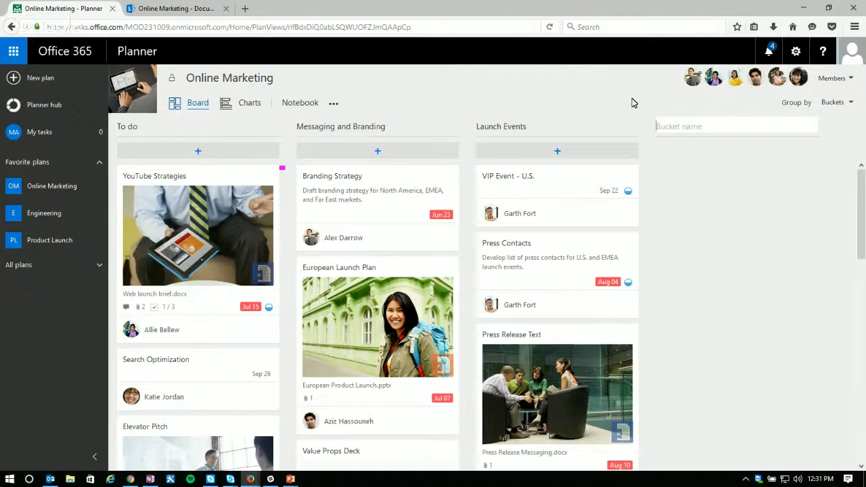
text(We need new Marketing Materials)
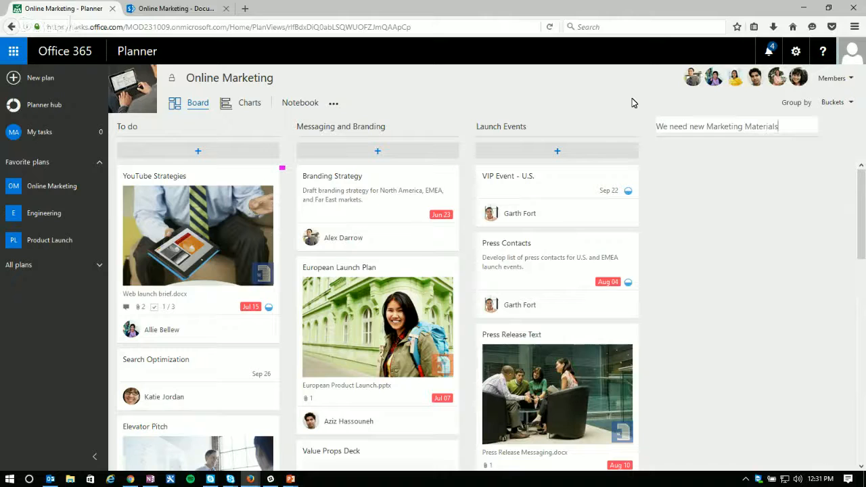
key(Return)
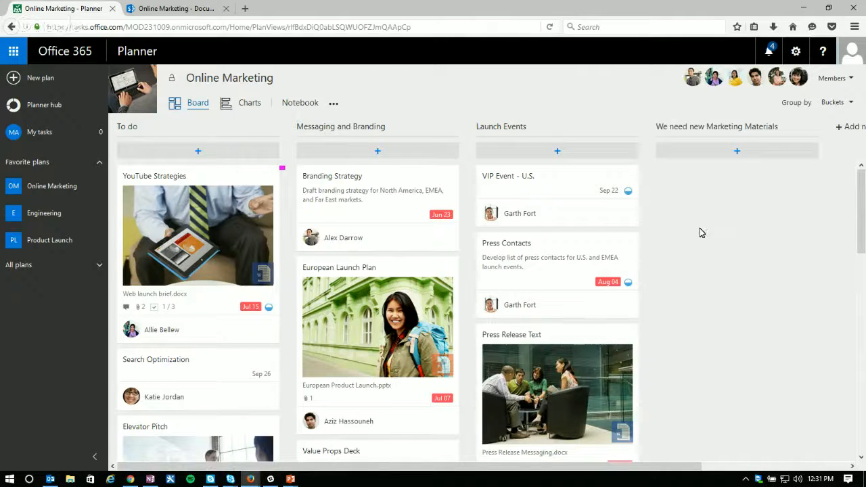
Step: Start a new task named "Research different design companies" in the We need new Marketing Materials bucket
click(736, 152)
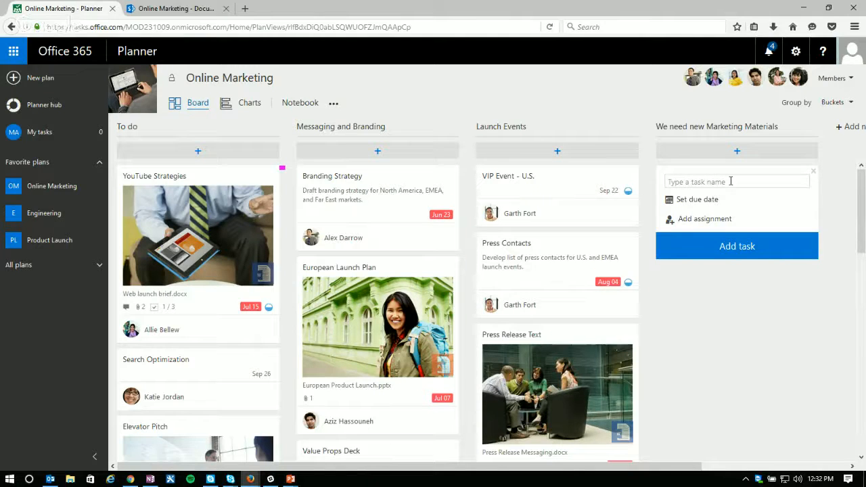
text(Research different design )
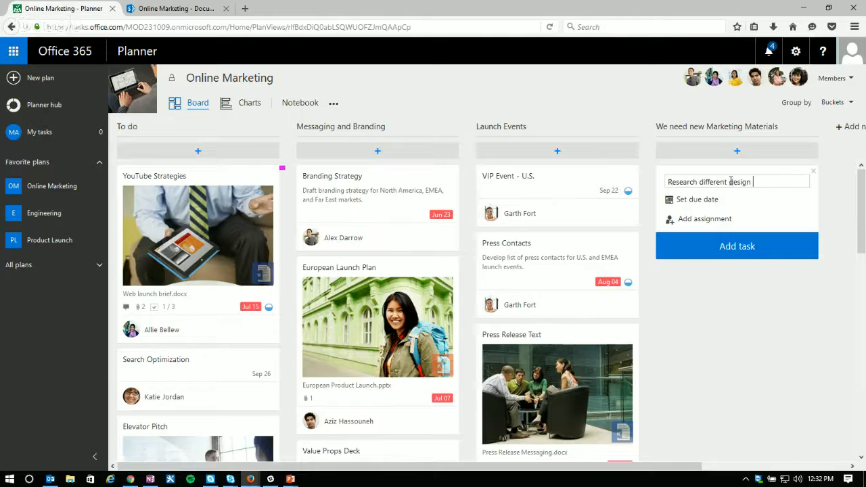
text(companies)
Step: Assign the design companies task to the fifth listed member with a due date of September 30, 2016, and add it
click(704, 219)
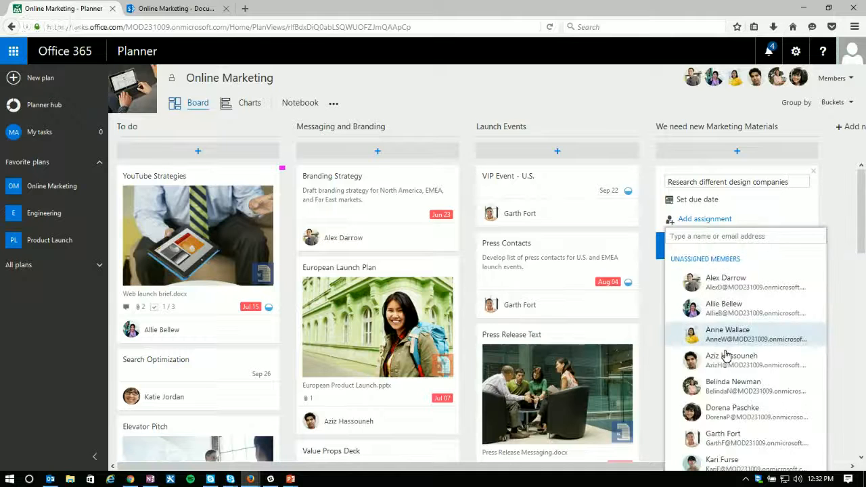
click(724, 387)
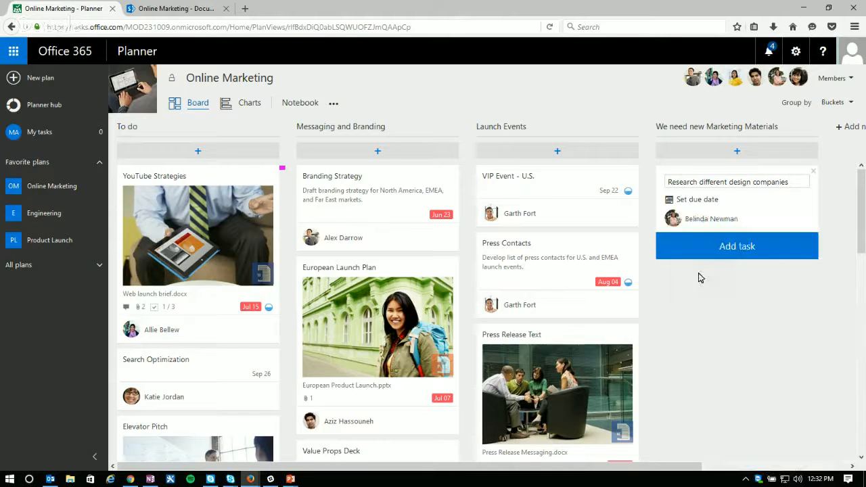
click(694, 199)
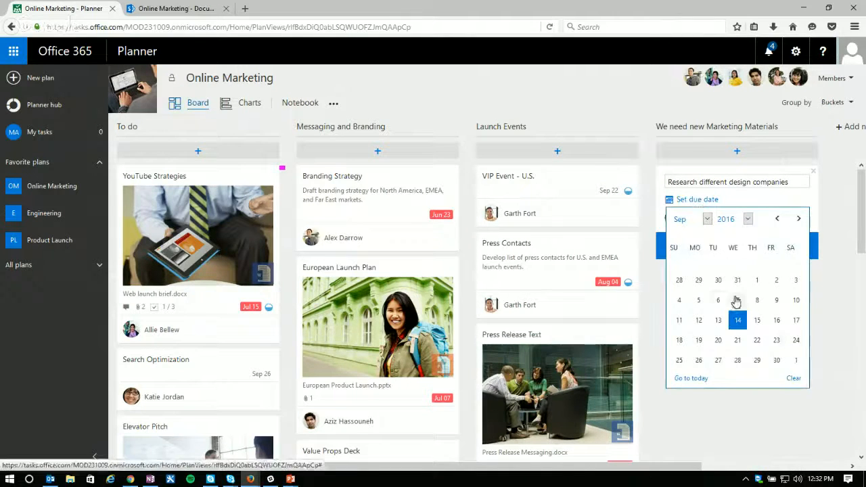
click(777, 360)
click(730, 250)
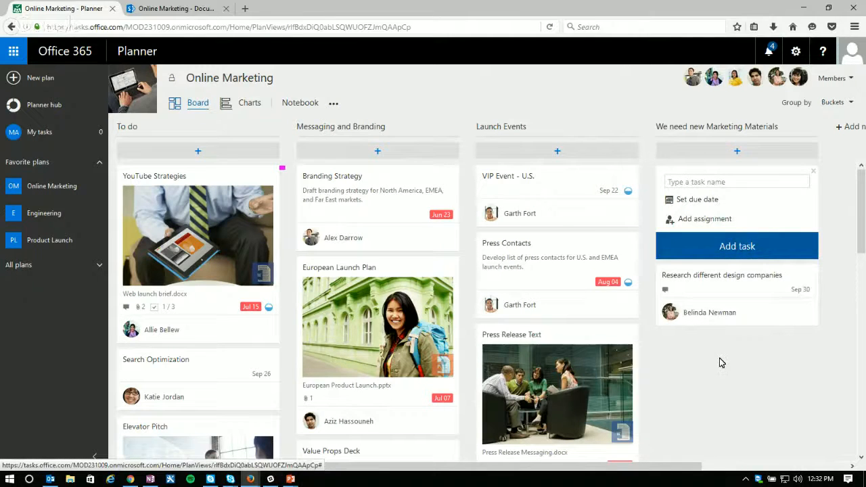
Step: Name another new task "Pick some colors" in the We need new Marketing Materials bucket
click(709, 183)
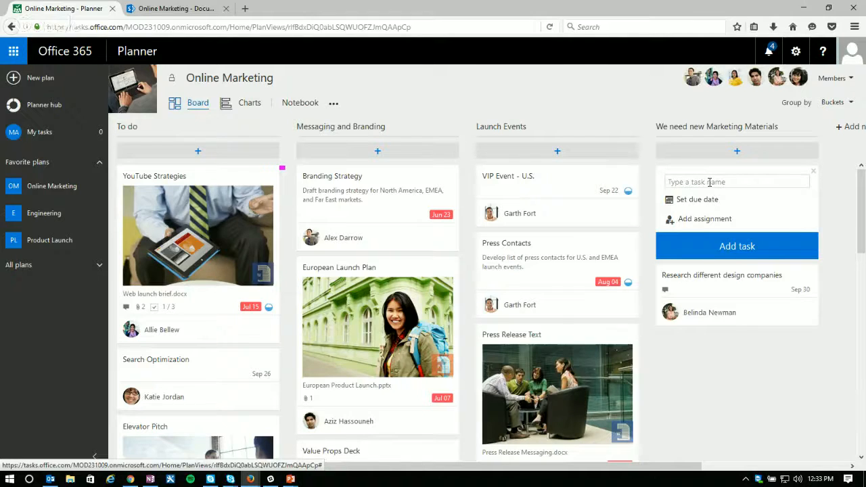
text(Pick smoe colorso)
key(Delete)
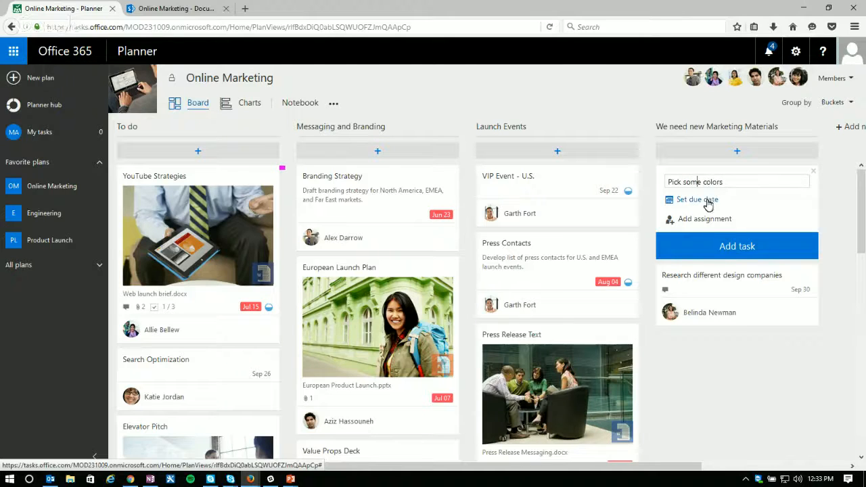
Step: Set the colors task due October 11, assign it to the eighth listed member, add it and dismiss the new task form
click(708, 200)
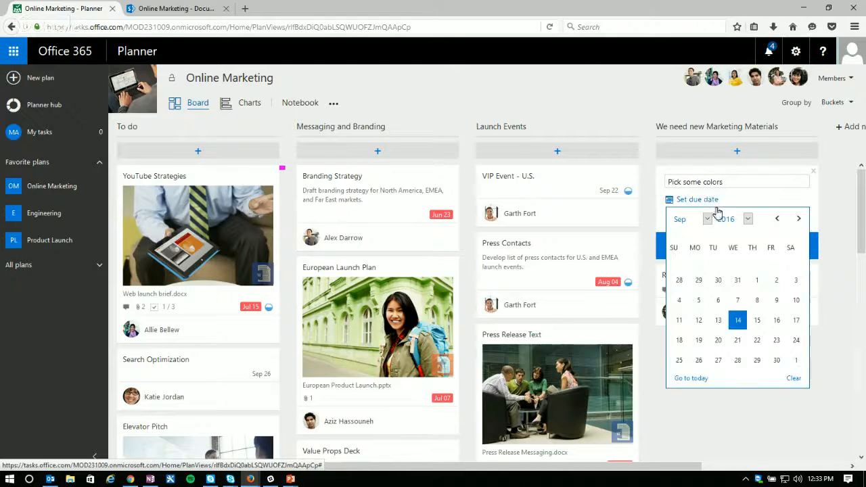
click(798, 219)
click(719, 300)
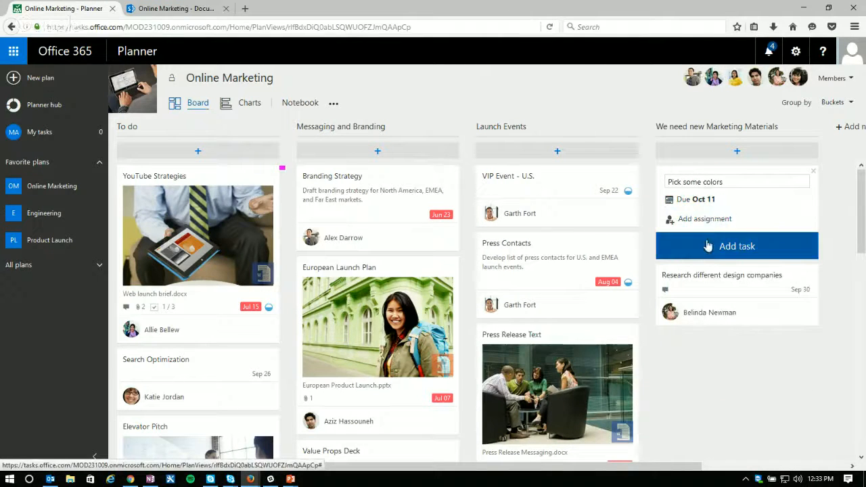
click(712, 225)
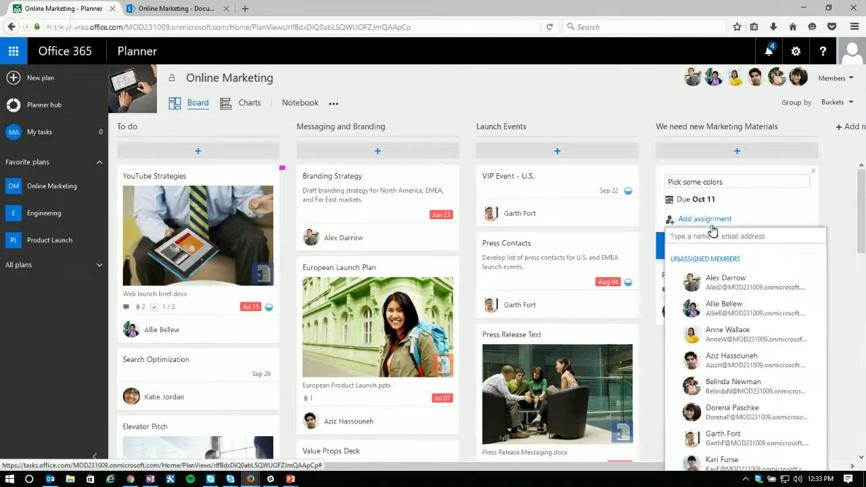
click(730, 460)
click(740, 250)
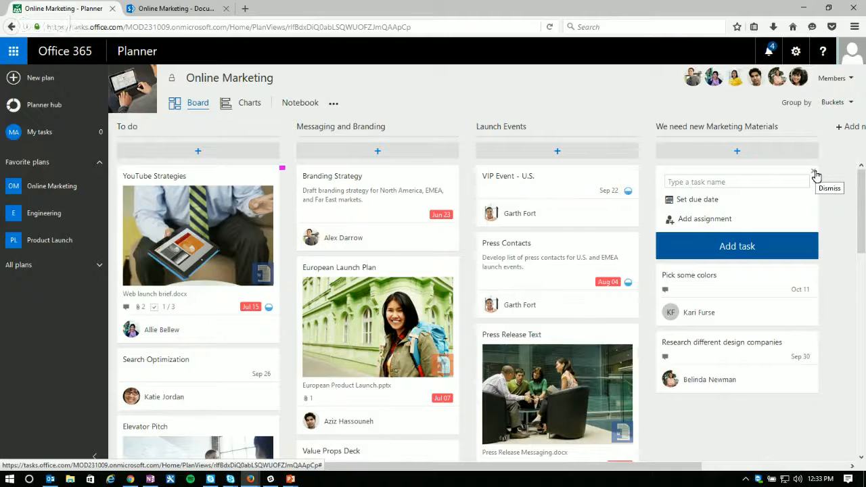
click(816, 174)
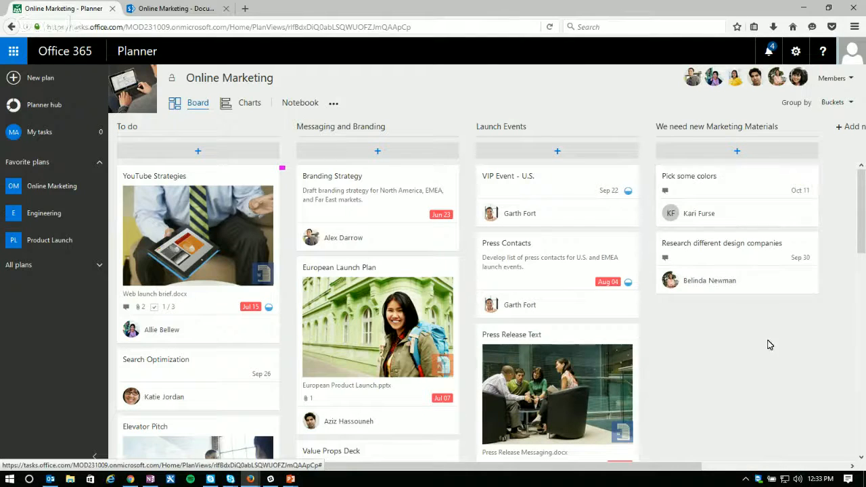
Step: Post the comment "This is stuff" on the Pick some colors task and close its details
click(699, 193)
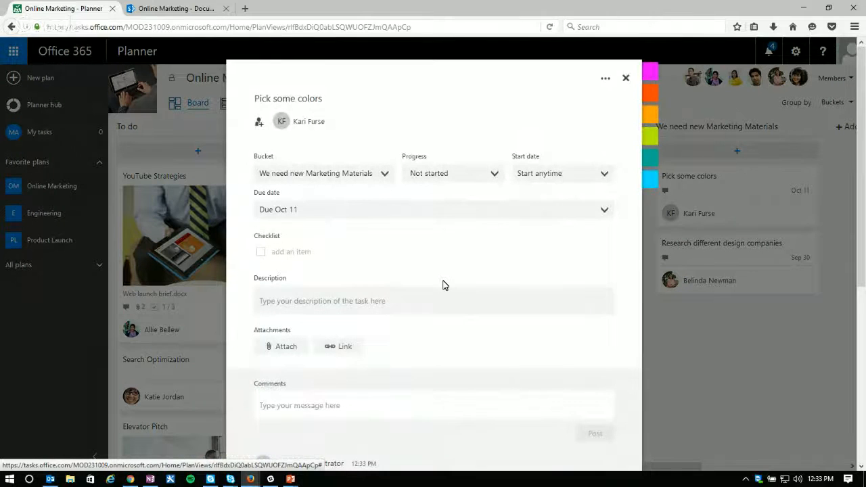
scroll(443, 284, down, 2)
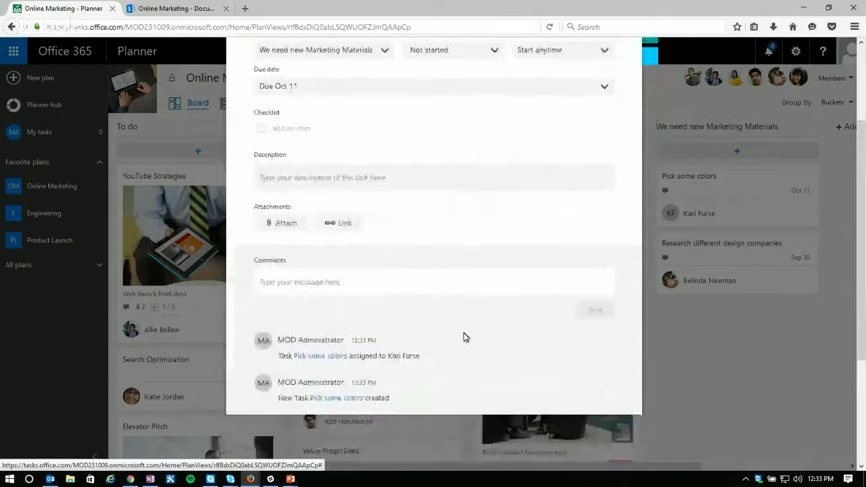
scroll(433, 367, up, 3)
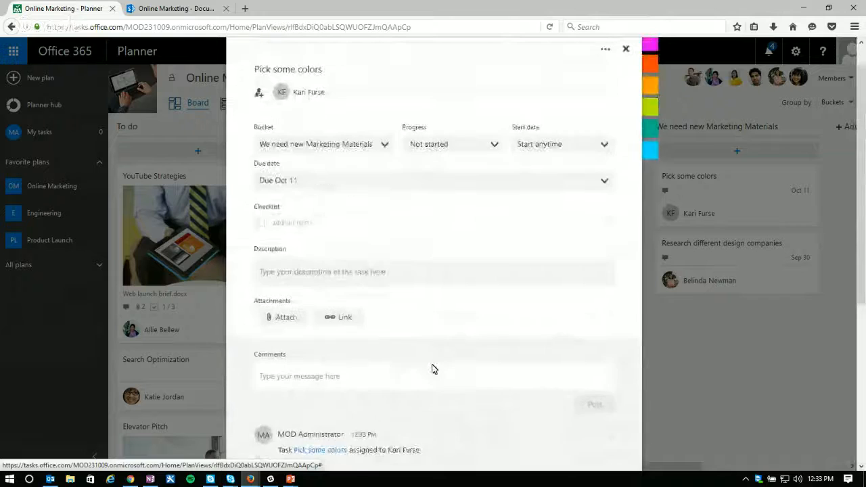
scroll(459, 334, down, 3)
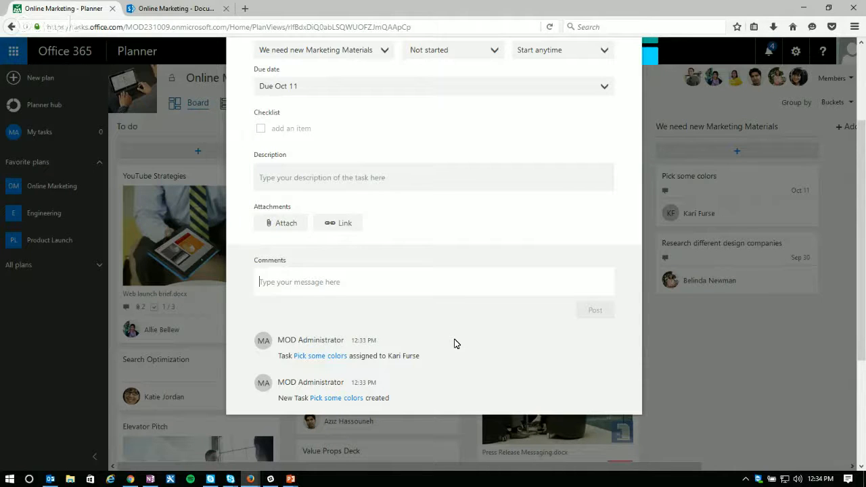
scroll(462, 340, up, 1)
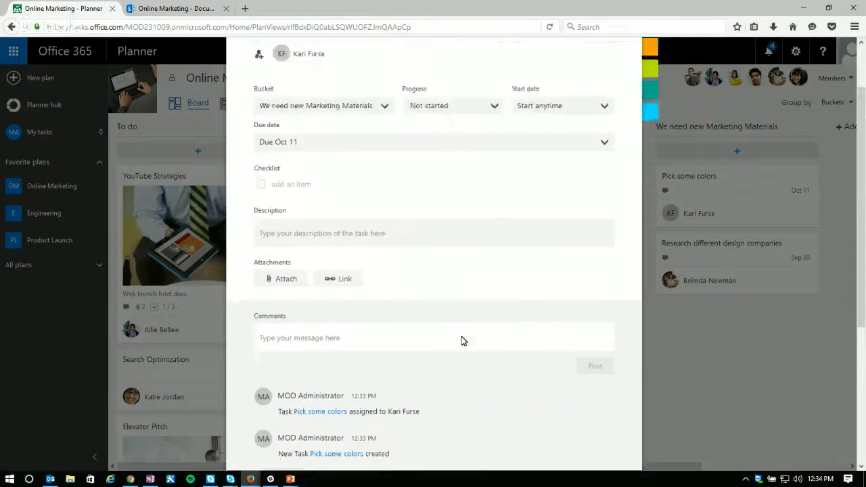
scroll(428, 272, up, 1)
scroll(433, 268, down, 2)
click(332, 311)
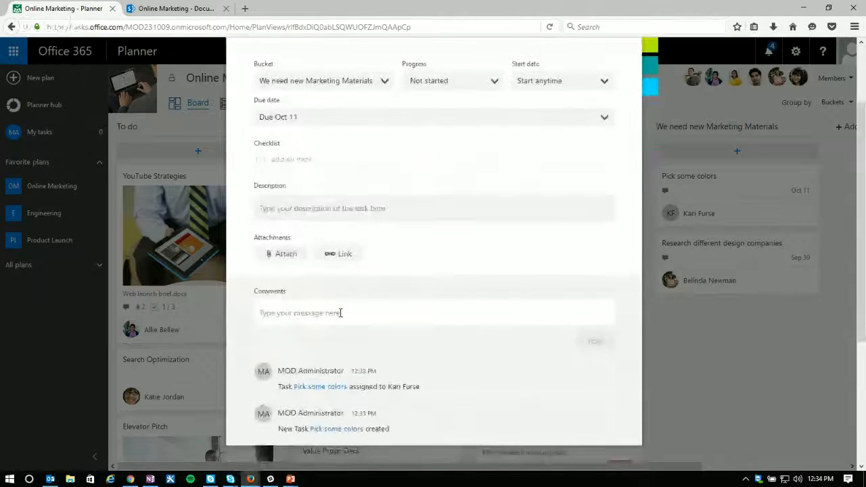
text(This)
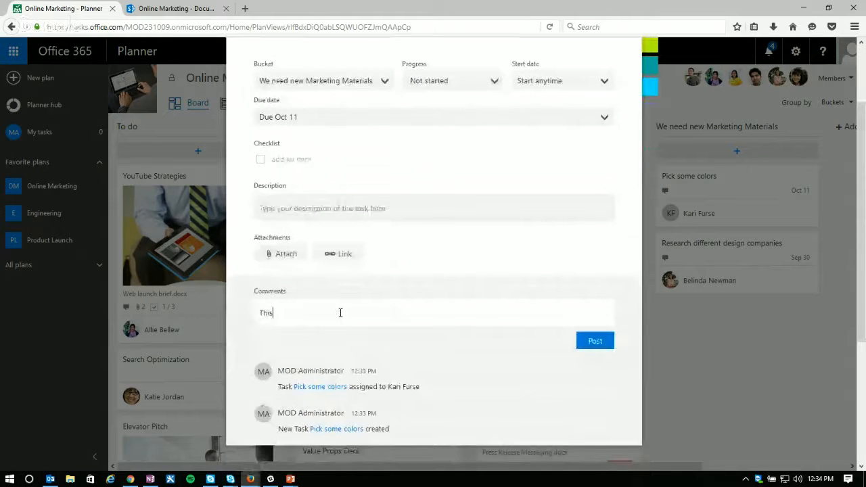
text( is stuff)
click(585, 340)
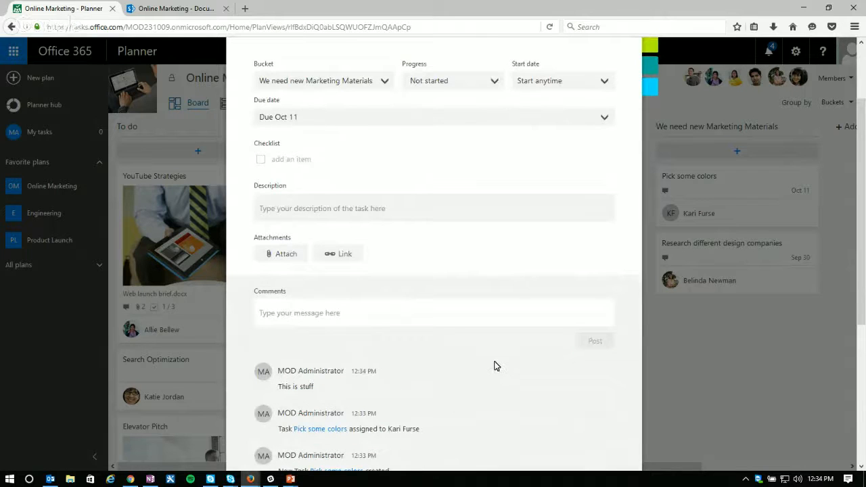
scroll(482, 263, up, 3)
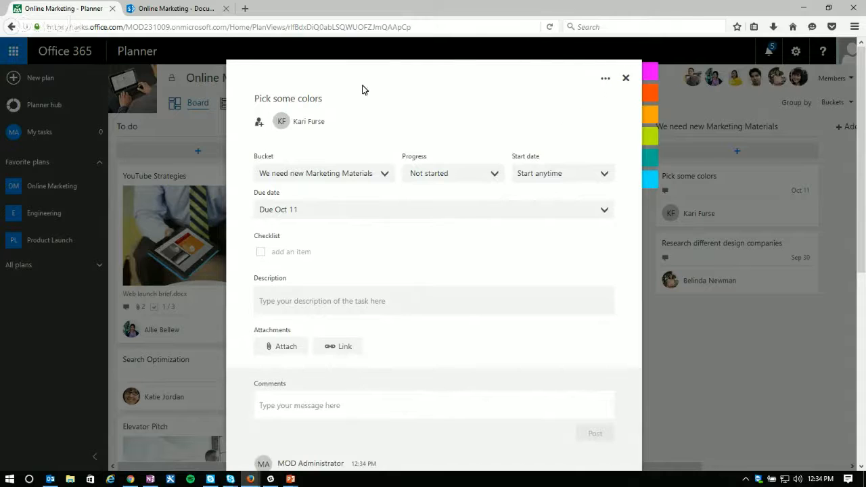
click(625, 79)
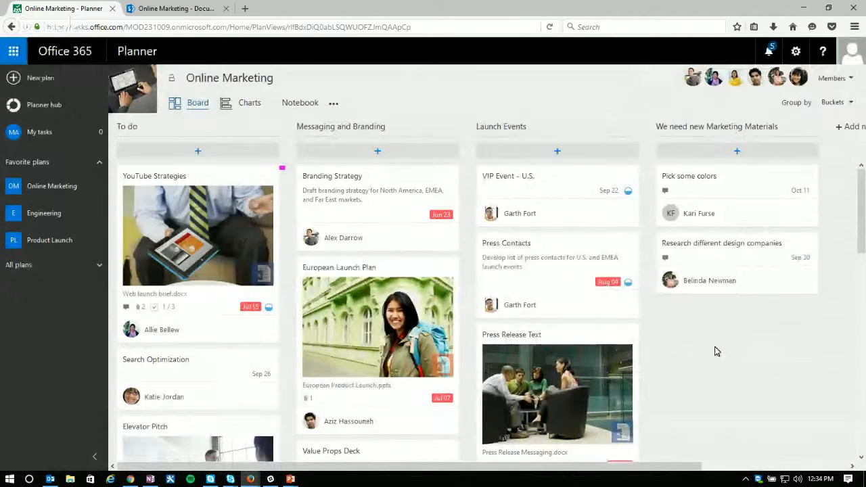
Step: Review the details of the Pick some colors task and close them
click(706, 191)
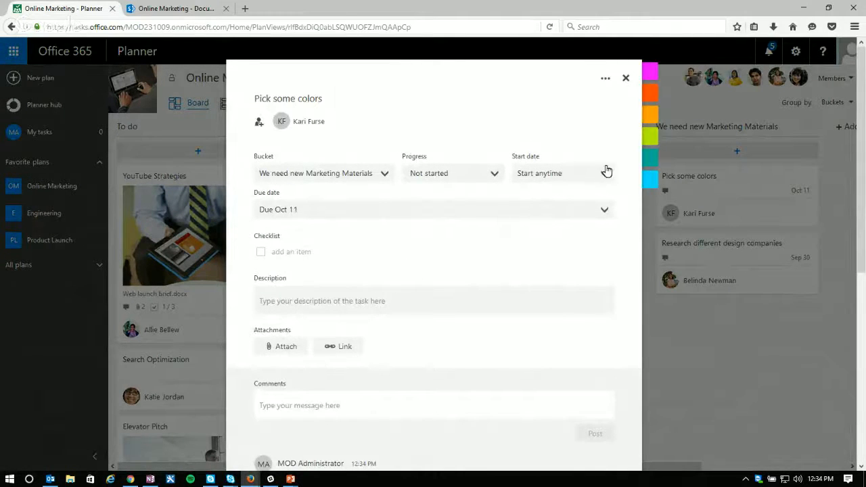
click(626, 79)
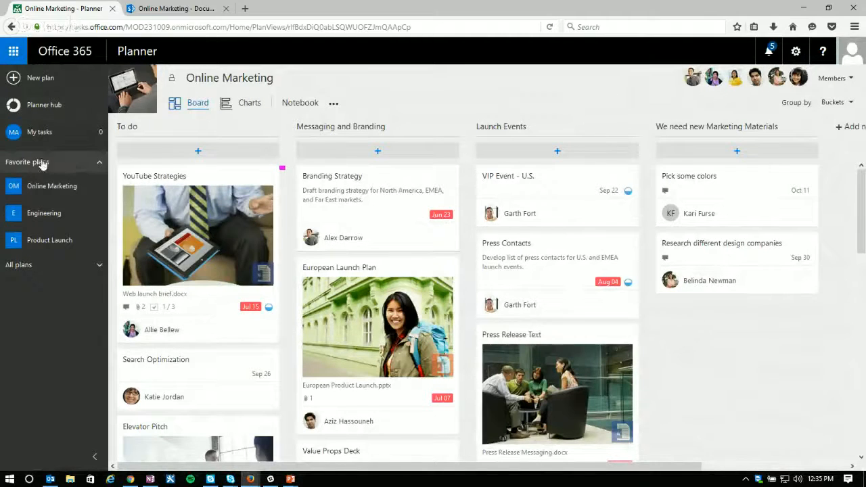
Step: Browse the full list of all plans and open the Planner hub overview
click(99, 268)
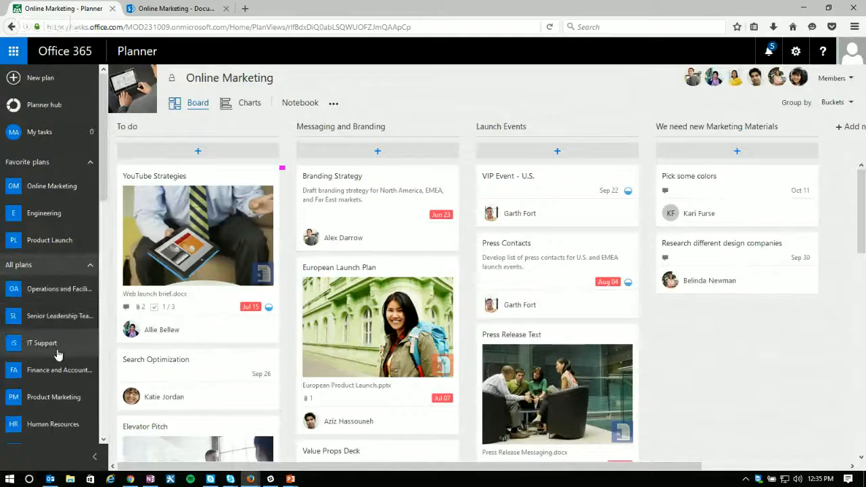
scroll(61, 354, down, 5)
scroll(58, 356, down, 6)
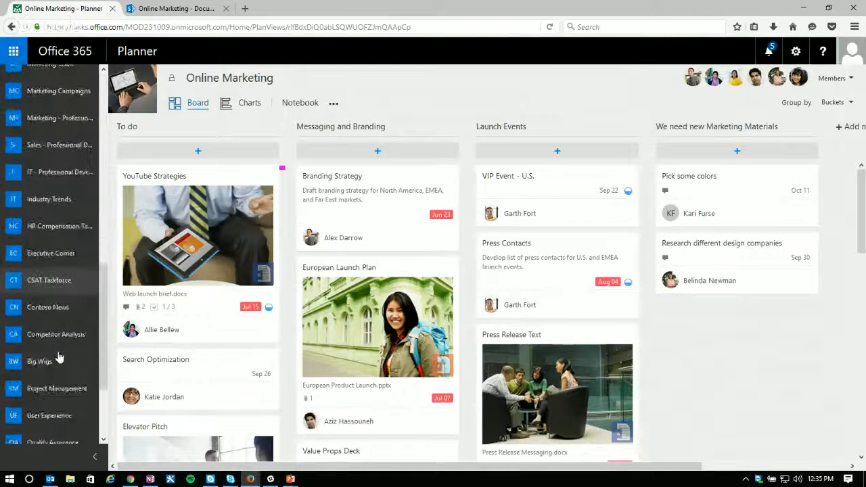
scroll(58, 357, up, 10)
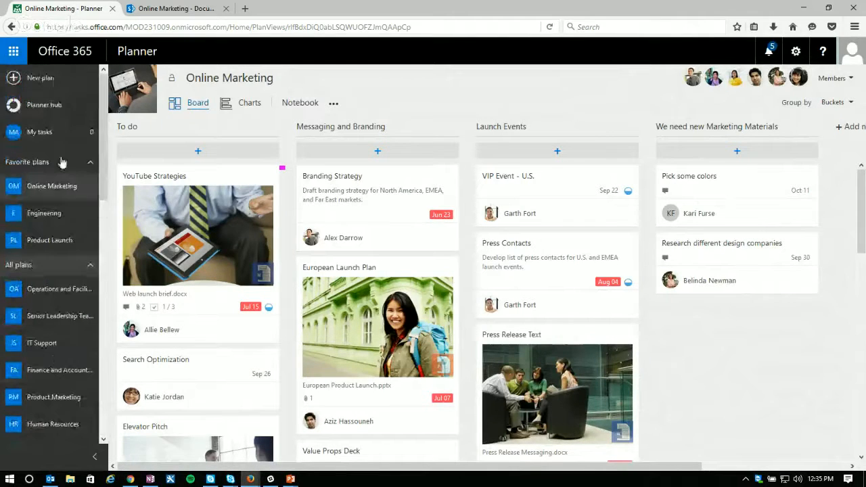
click(44, 104)
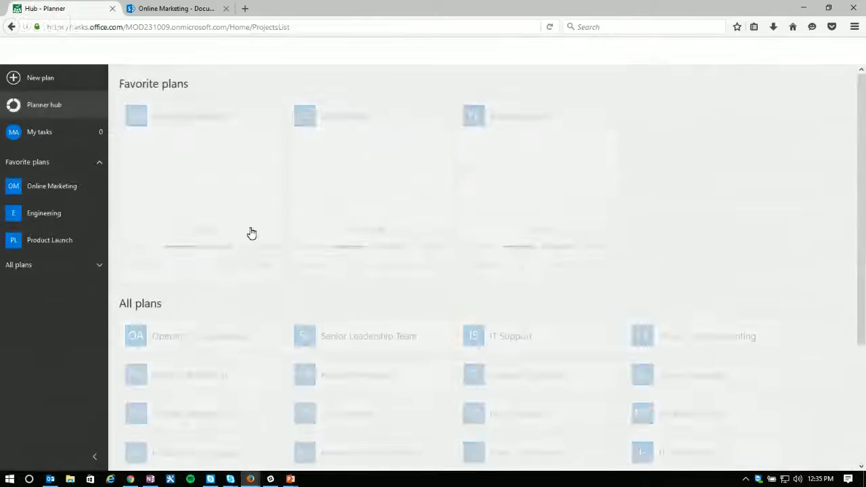
Step: Create a new public plan named "Website Redesign" with the plan email address WebsiteRedesign
click(32, 79)
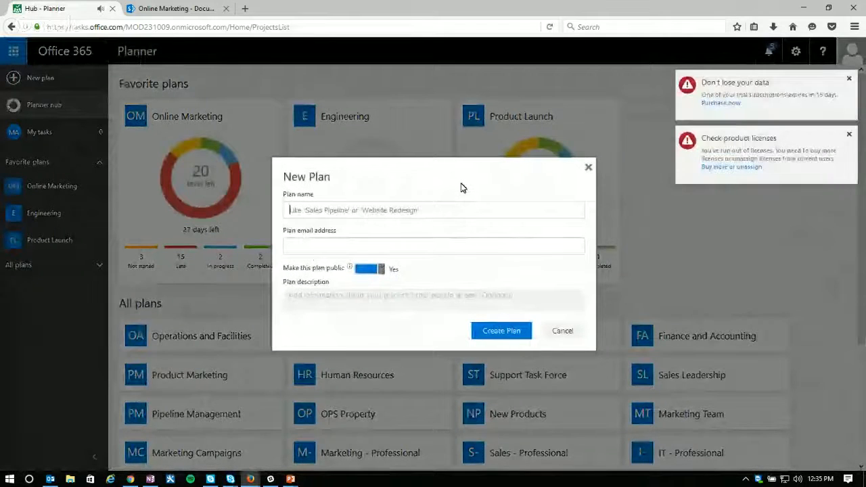
text(We)
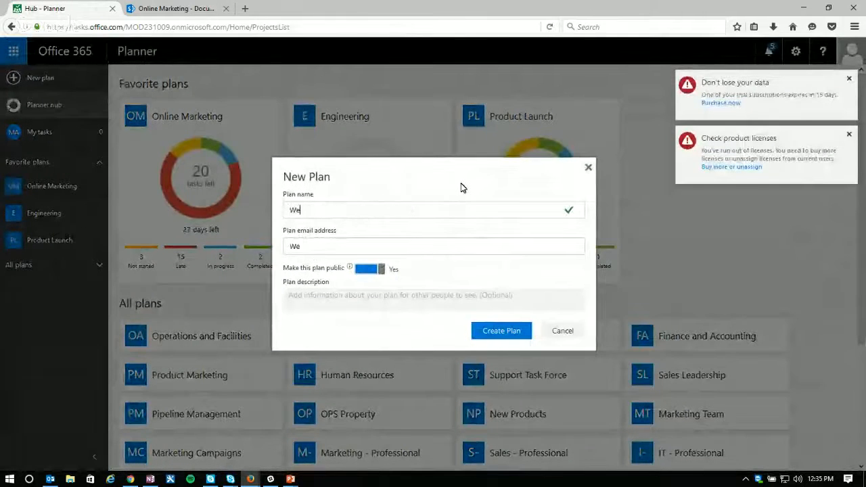
text(bsite D)
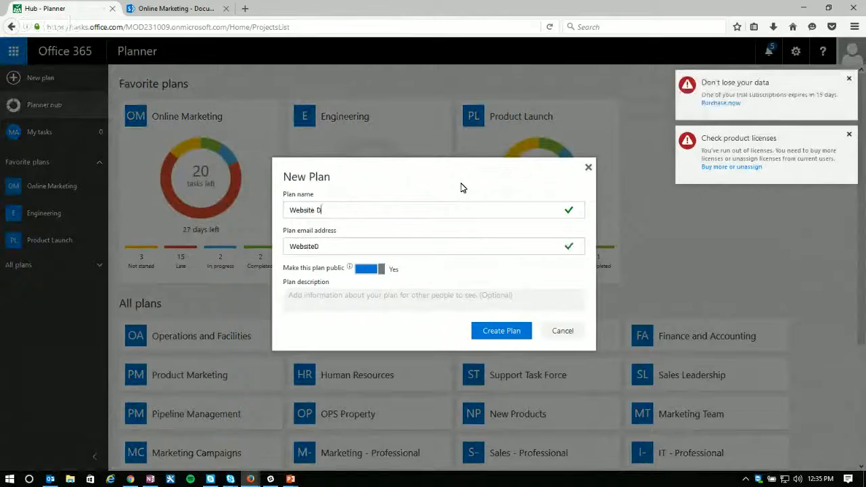
key(BackSpace)
text(Re)
key(BackSpace)
key(BackSpace)
text(Redesign)
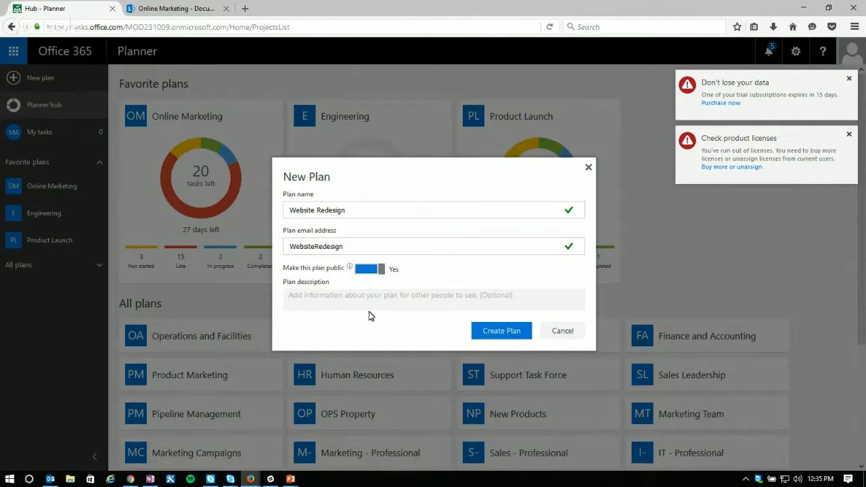
click(512, 333)
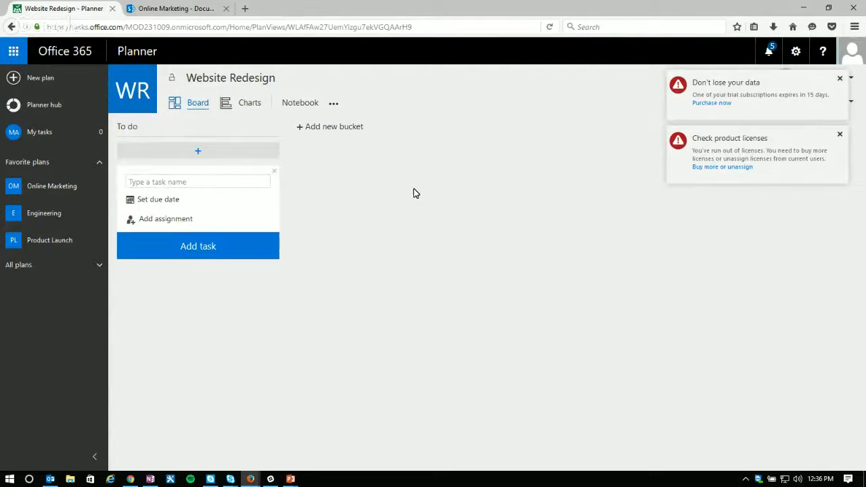
click(136, 129)
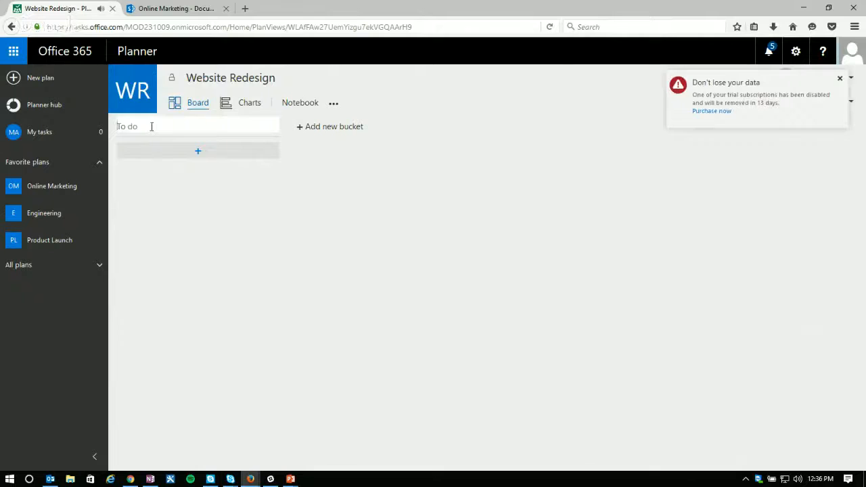
click(134, 127)
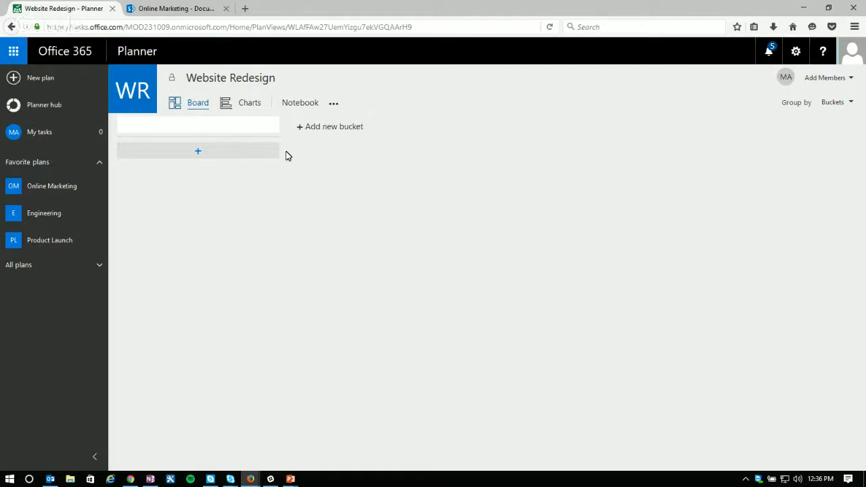
click(351, 180)
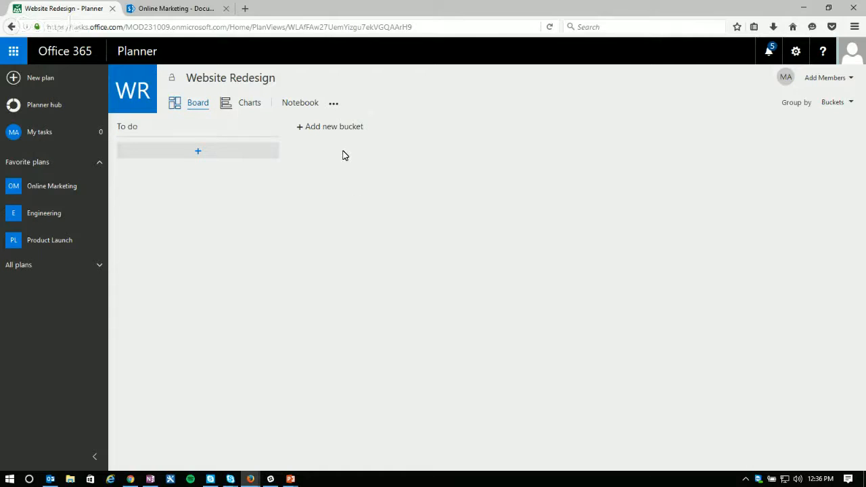
Step: Return to the Planner hub and open the Online Marketing plan from the favorite plans
click(33, 107)
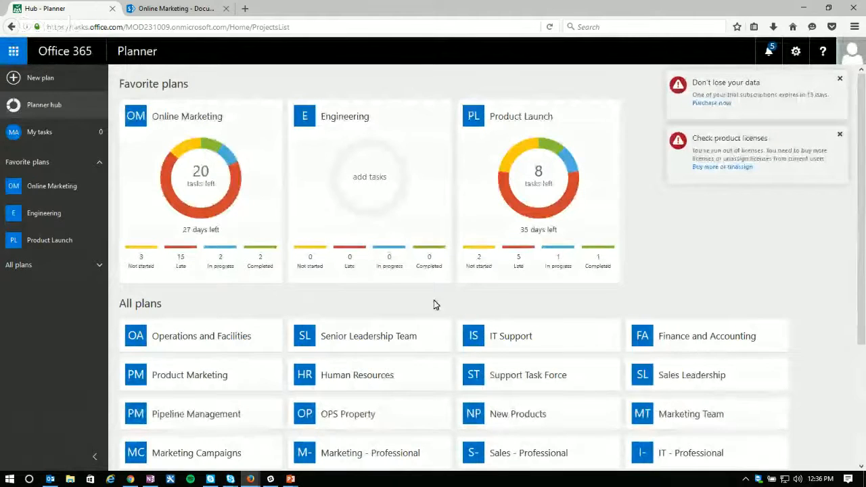
mouse_move(212, 186)
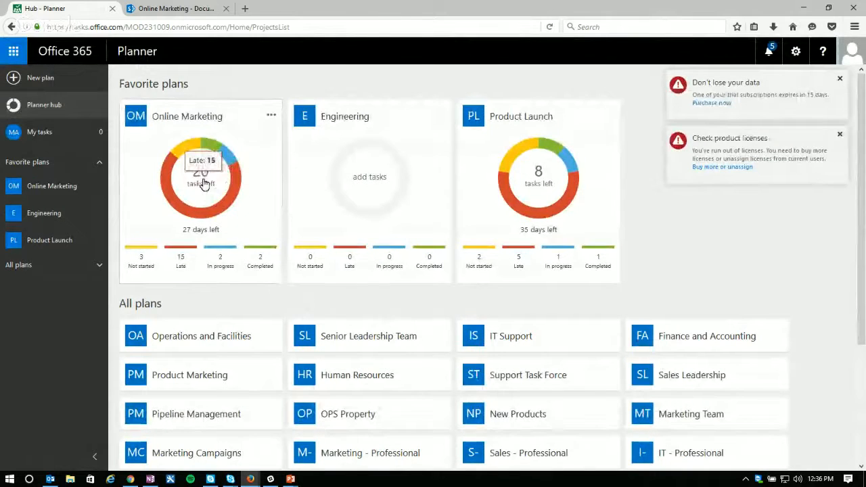
click(204, 184)
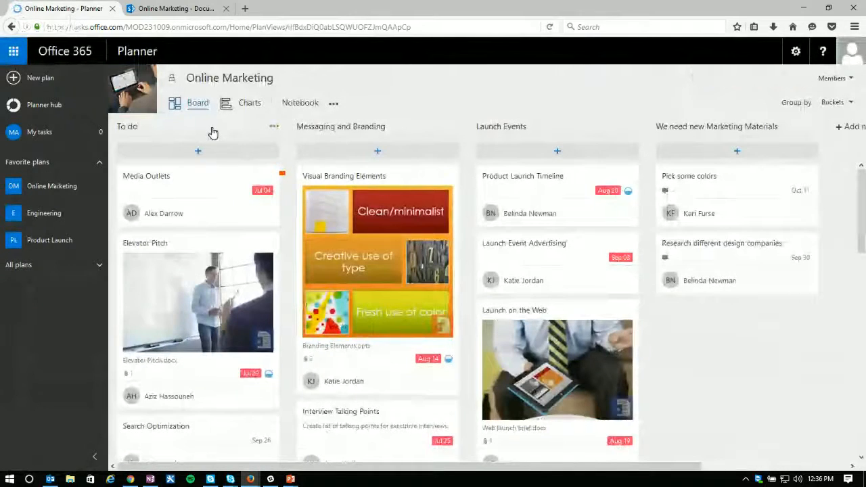
Step: Dismiss the subscription and license alerts and group the Online Marketing board by Assigned to
click(847, 102)
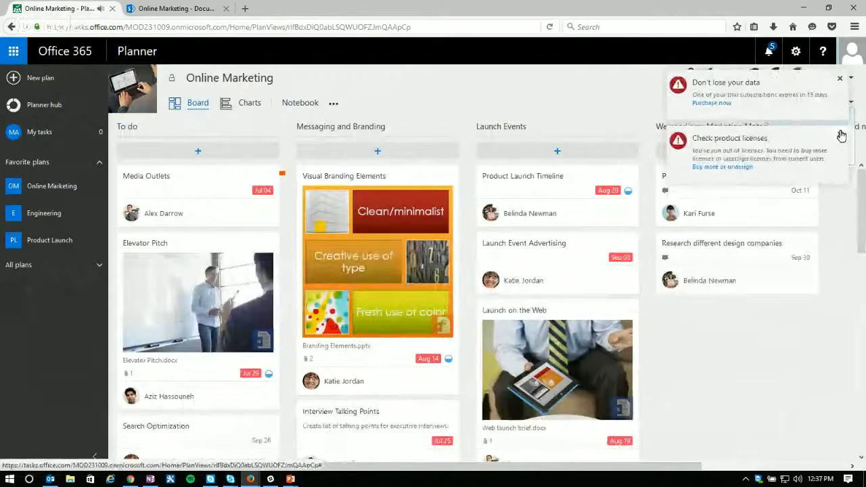
click(842, 136)
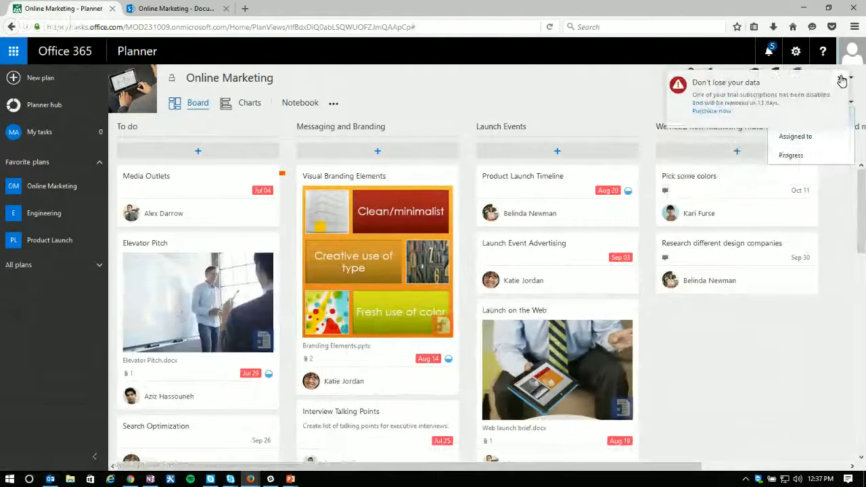
click(841, 80)
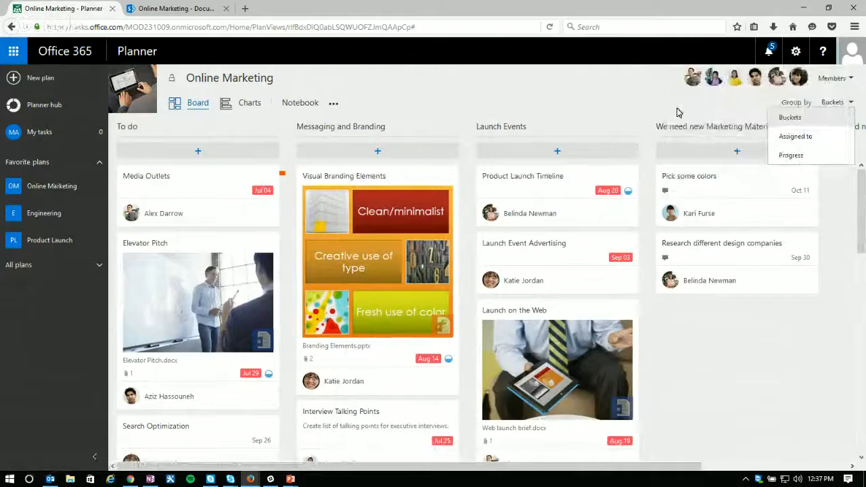
click(795, 136)
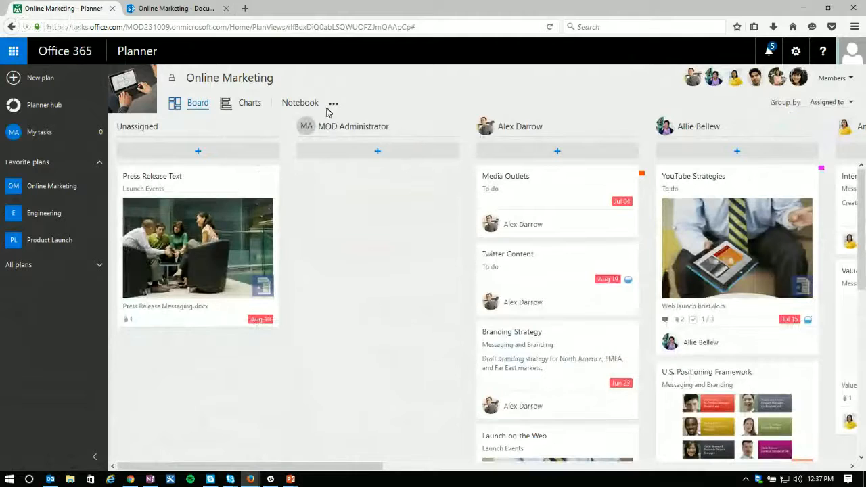
Step: Group the Online Marketing board by Progress, and switch the grouping back to Buckets
click(826, 104)
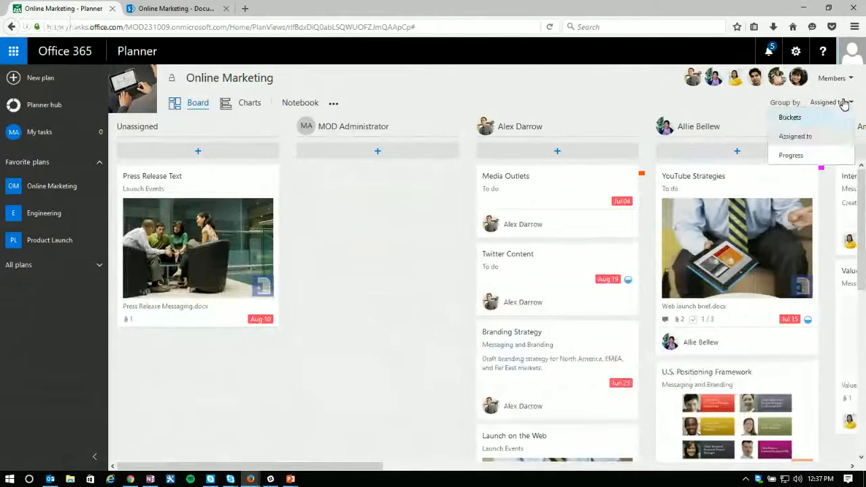
click(791, 155)
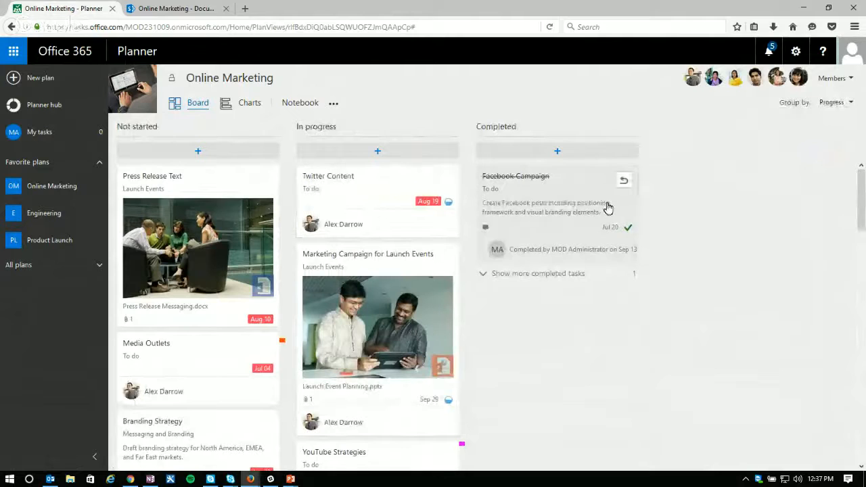
click(839, 104)
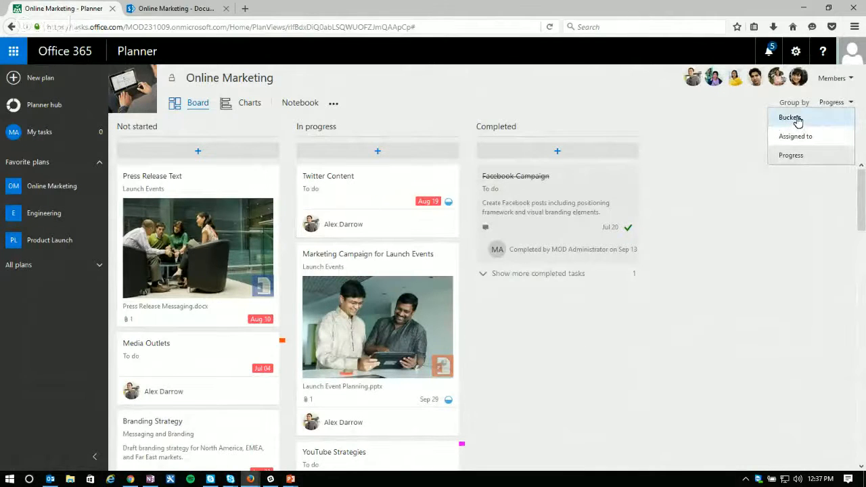
click(791, 119)
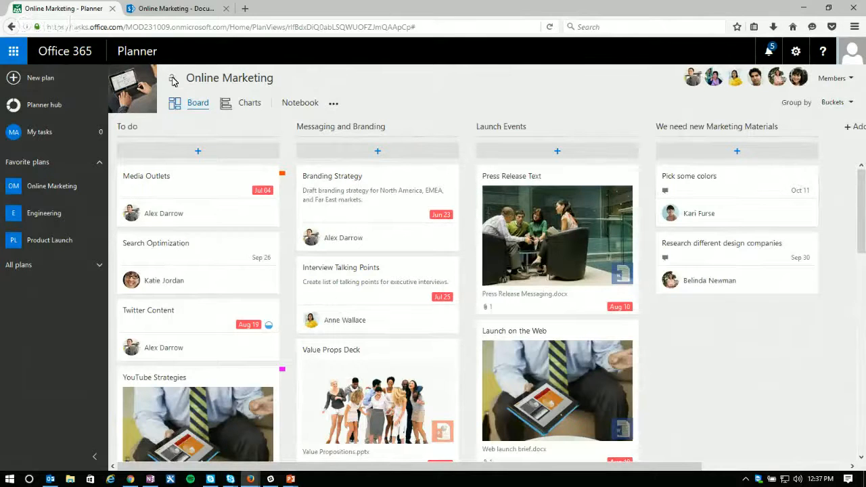
Step: View the Online Marketing plan's member list and the application settings options, and close both
mouse_move(174, 82)
click(851, 79)
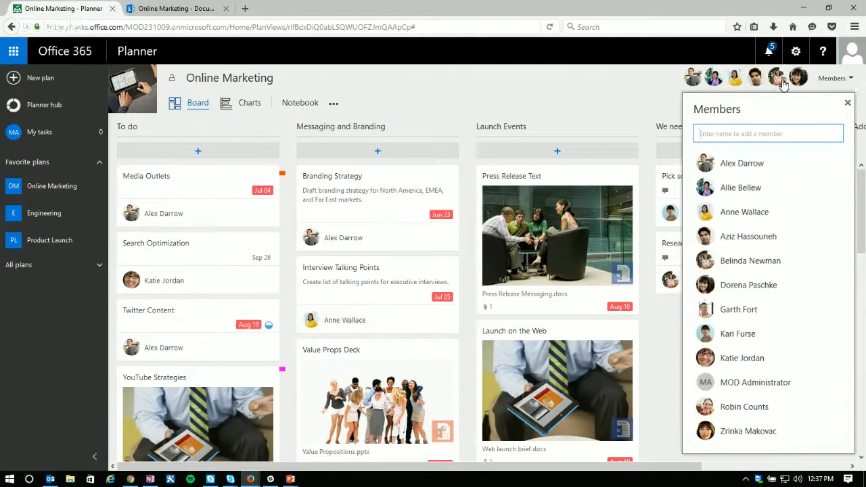
click(605, 79)
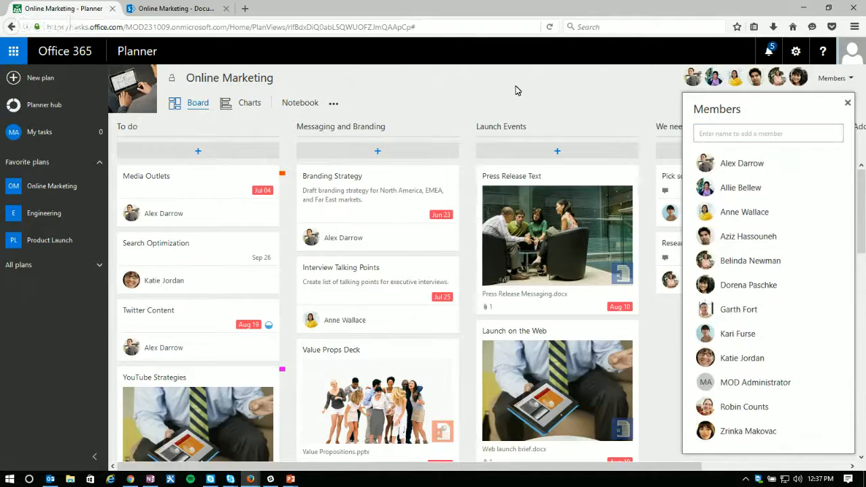
click(797, 52)
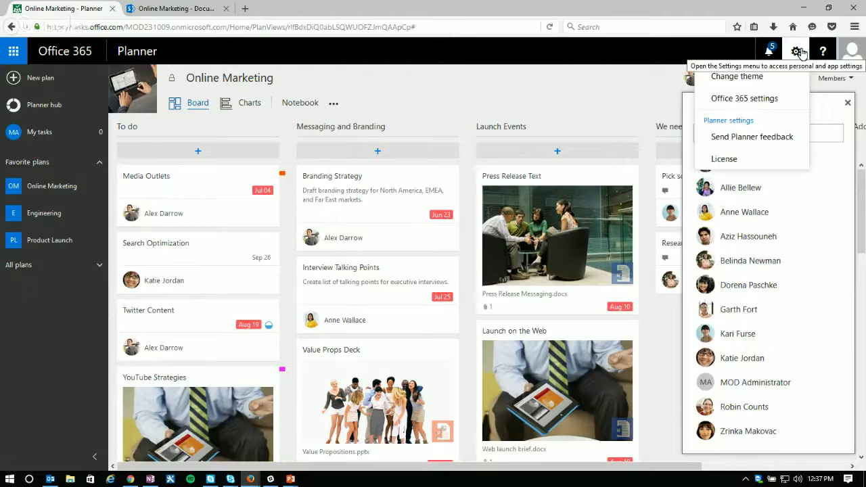
click(591, 87)
click(847, 102)
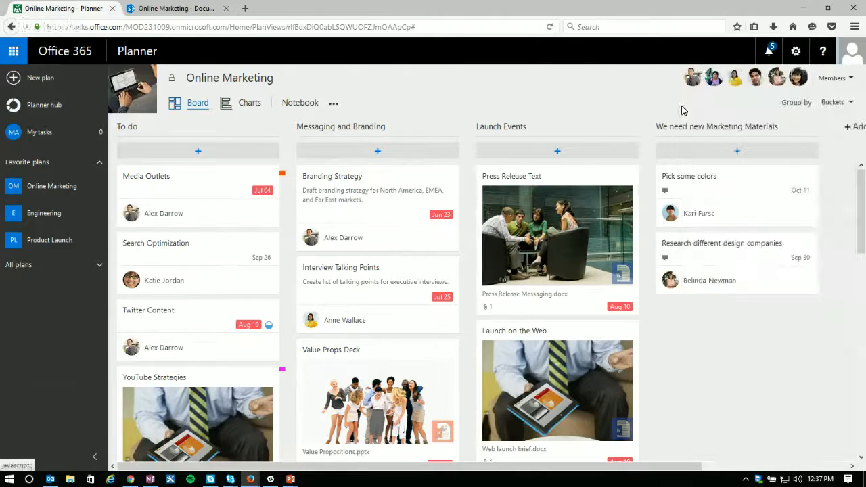
Step: Edit the Online Marketing plan so that it is no longer public, and save the change
click(334, 105)
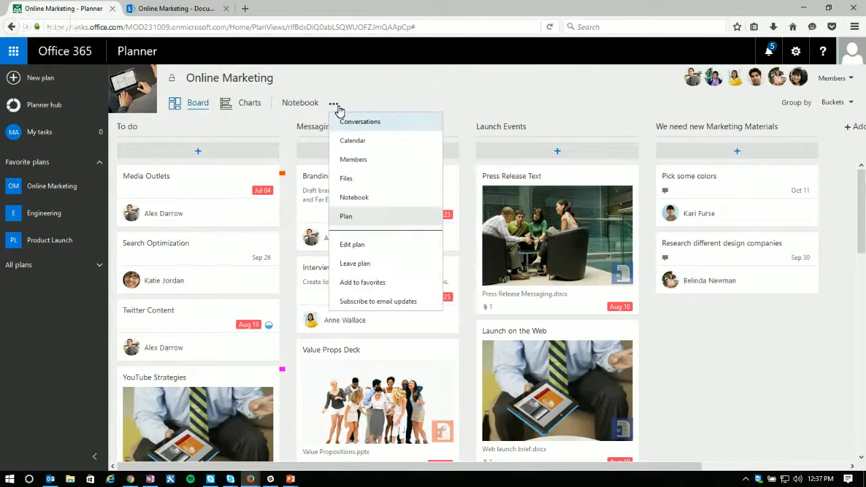
click(355, 248)
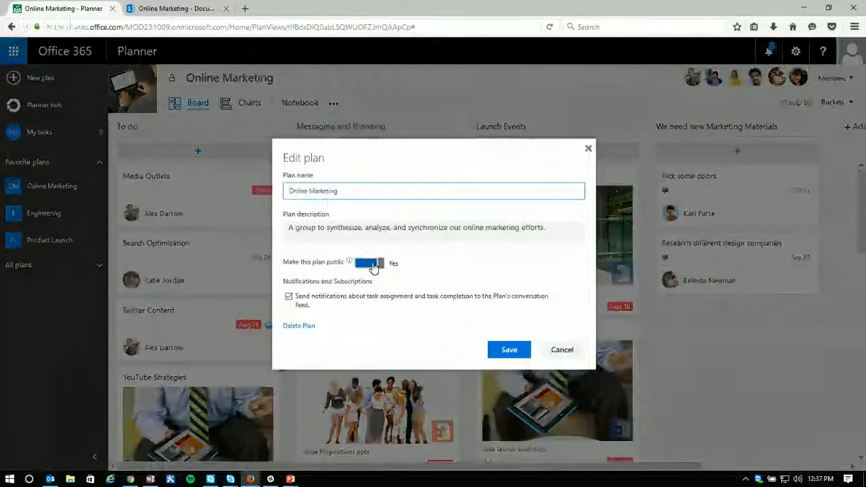
click(369, 264)
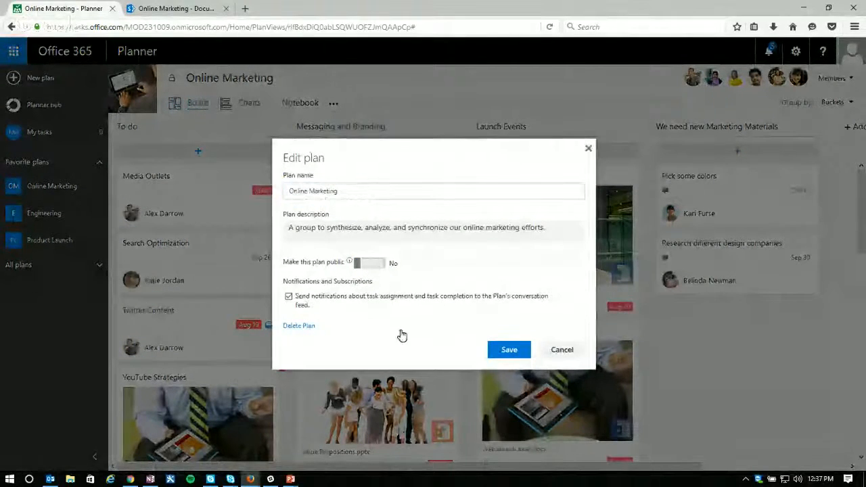
click(509, 349)
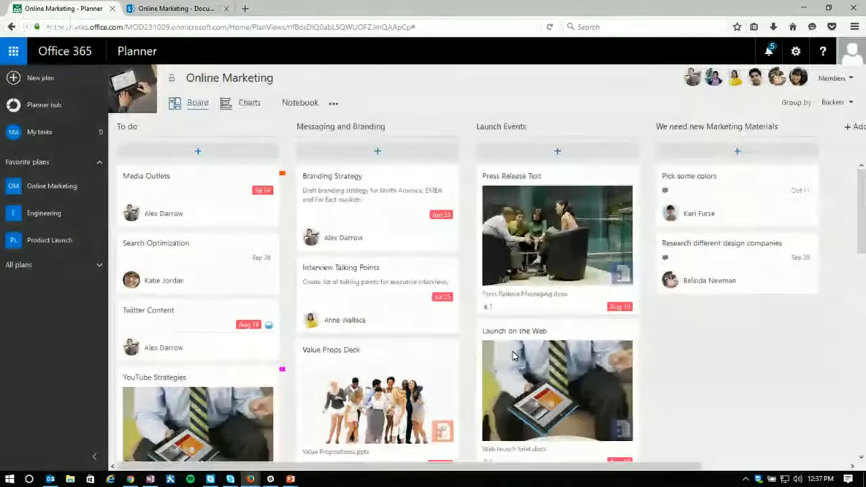
Step: Check the privacy lock beside the Online Marketing plan name and return to the Planner hub
double_click(172, 79)
click(330, 80)
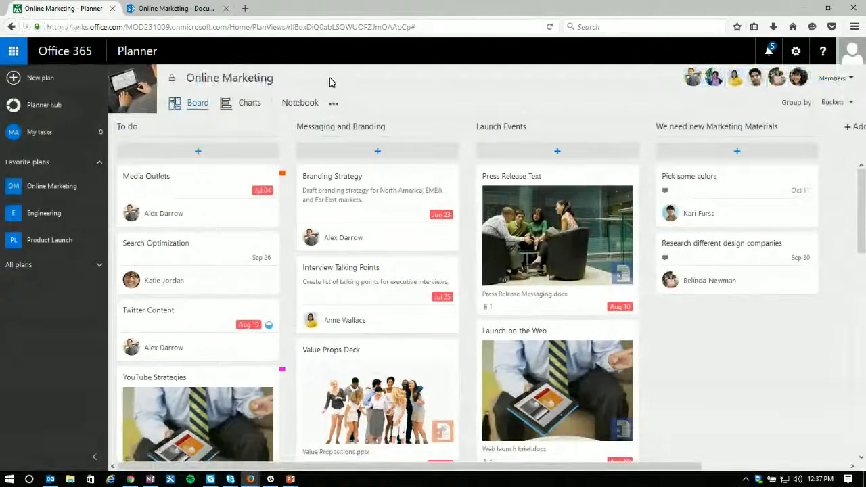
click(43, 106)
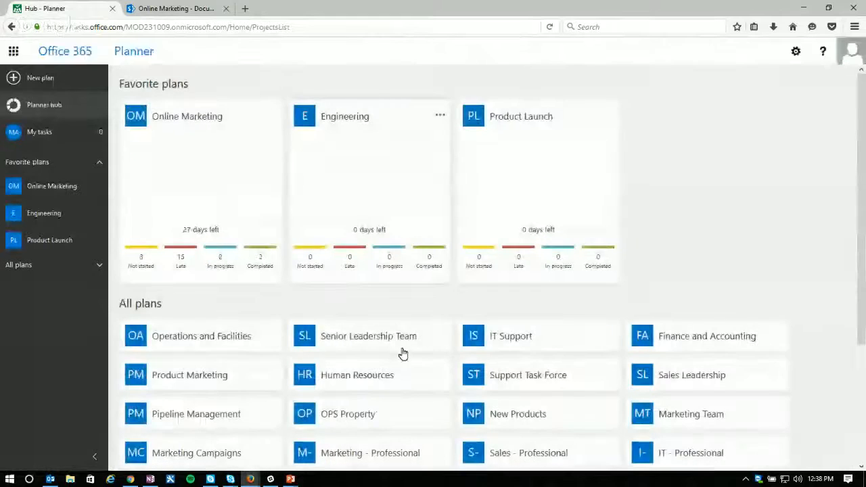
Step: Open the Website Redesign plan from the Planner hub and dismiss the licence notification covering the member controls
scroll(421, 318, down, 3)
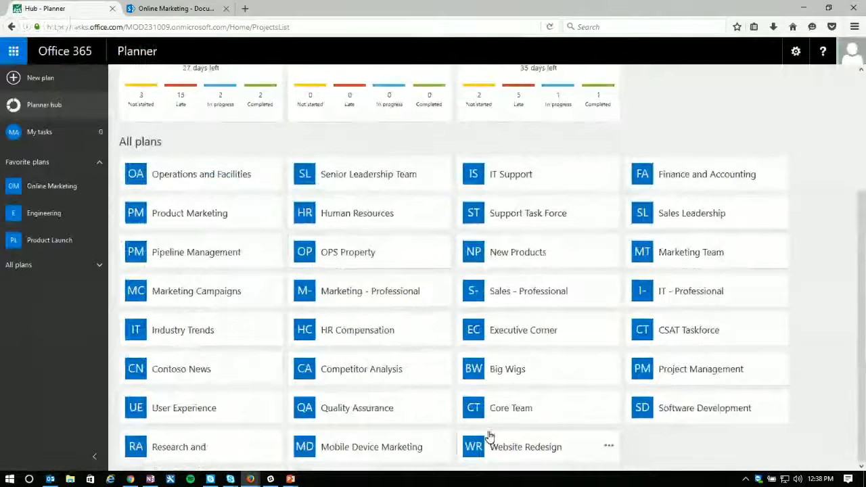
click(519, 448)
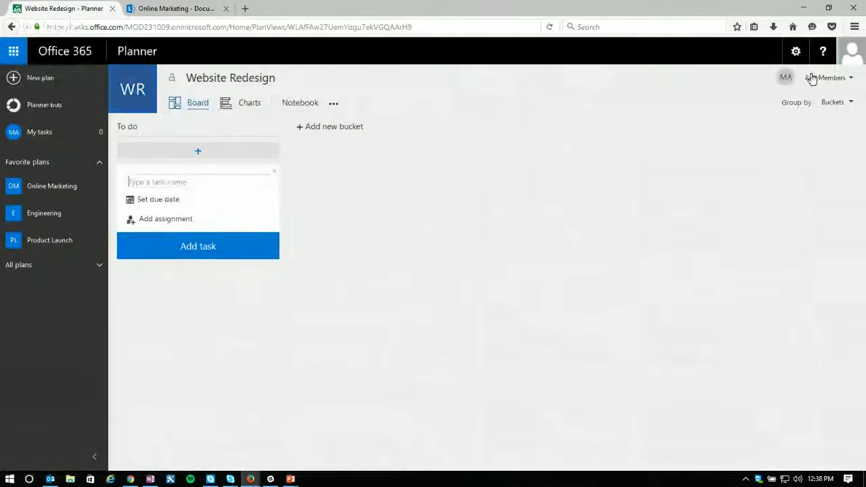
click(840, 80)
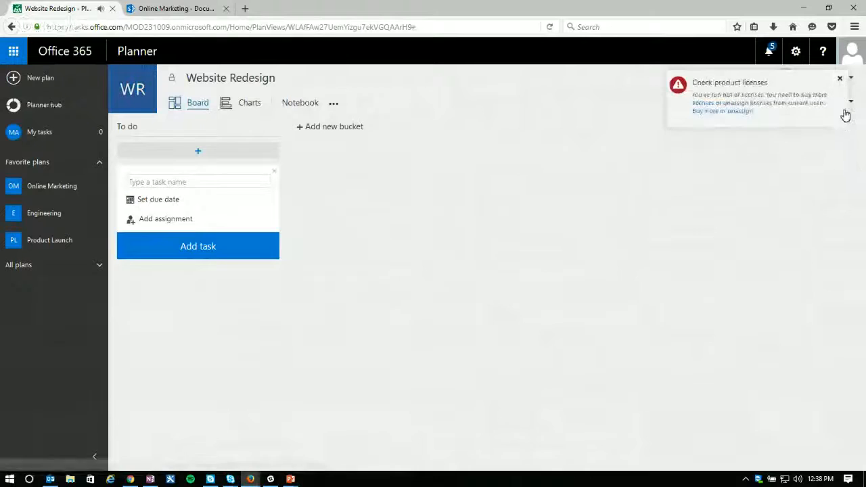
click(840, 80)
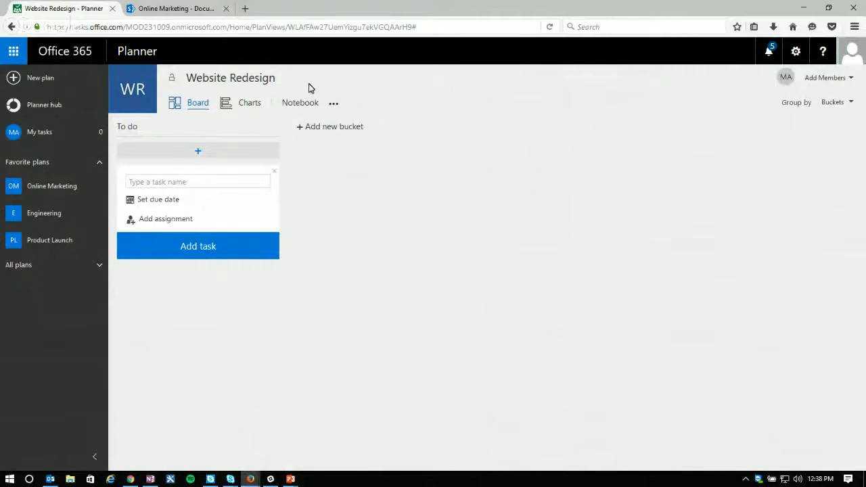
Step: View the Website Redesign group's members page in Outlook, and close it along with the Online Marketing documents page
click(333, 105)
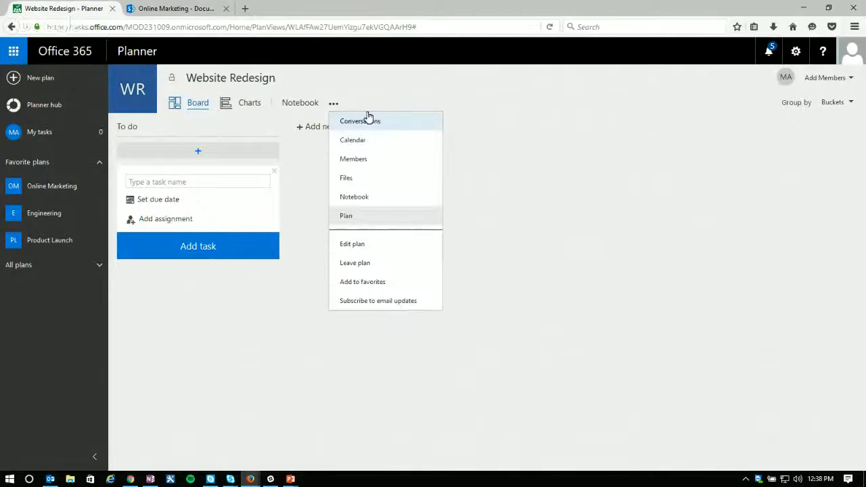
click(357, 161)
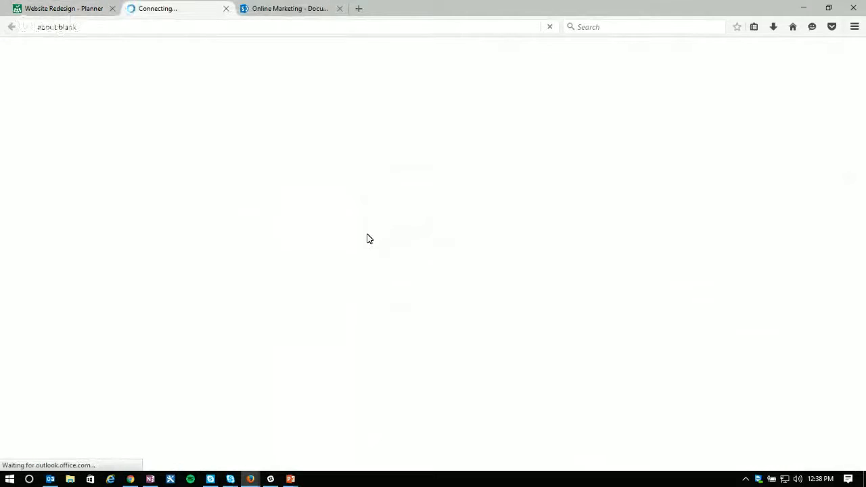
click(340, 8)
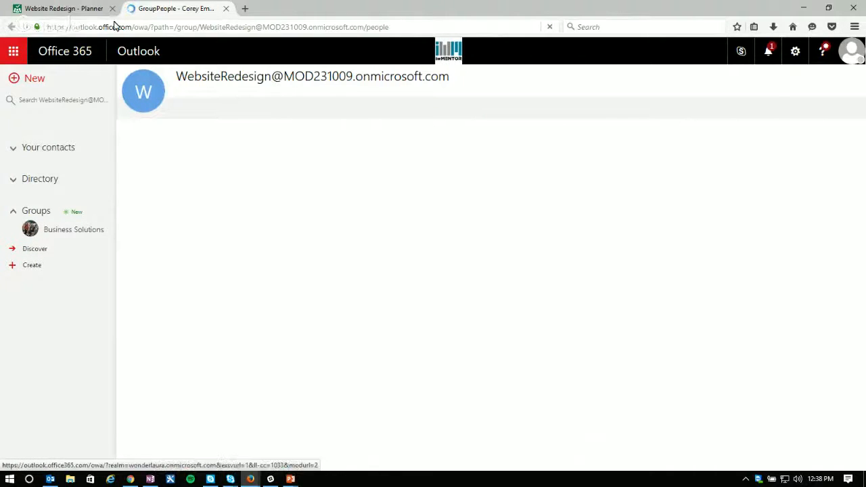
click(226, 9)
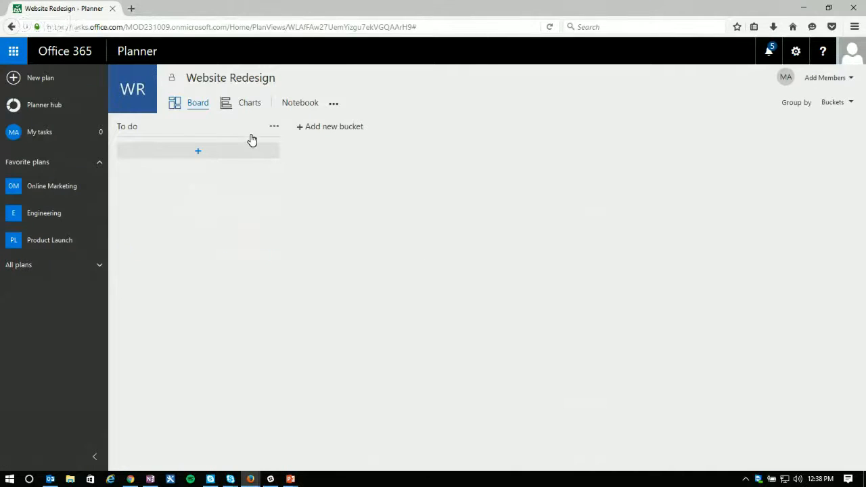
Step: Try to add a member to the Website Redesign plan by searching for several people's first names
click(194, 151)
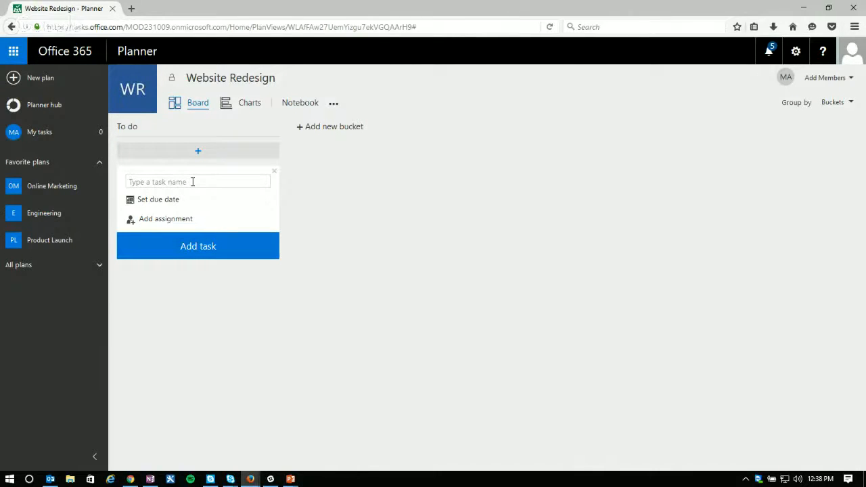
click(844, 84)
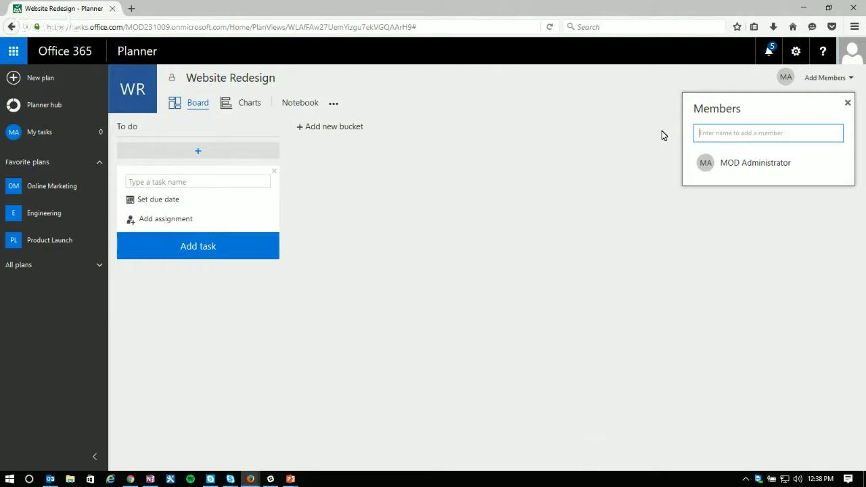
text(julie)
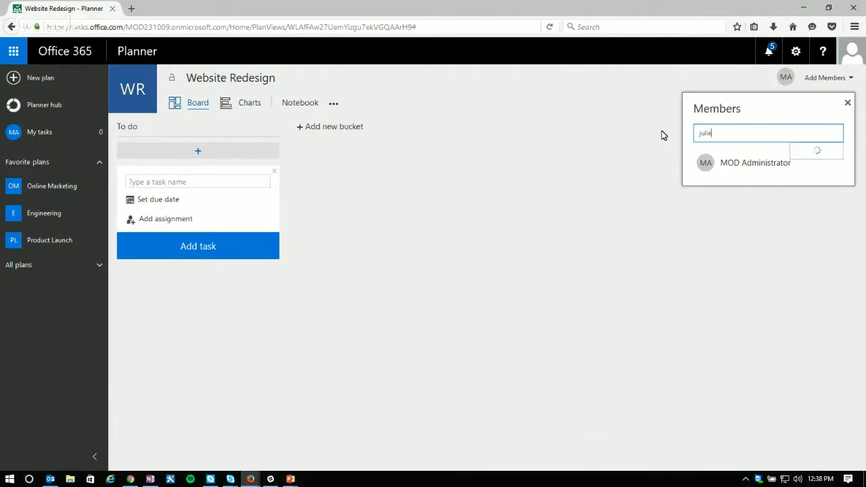
key(BackSpace)
key(BackSpace)
key(BackSpace)
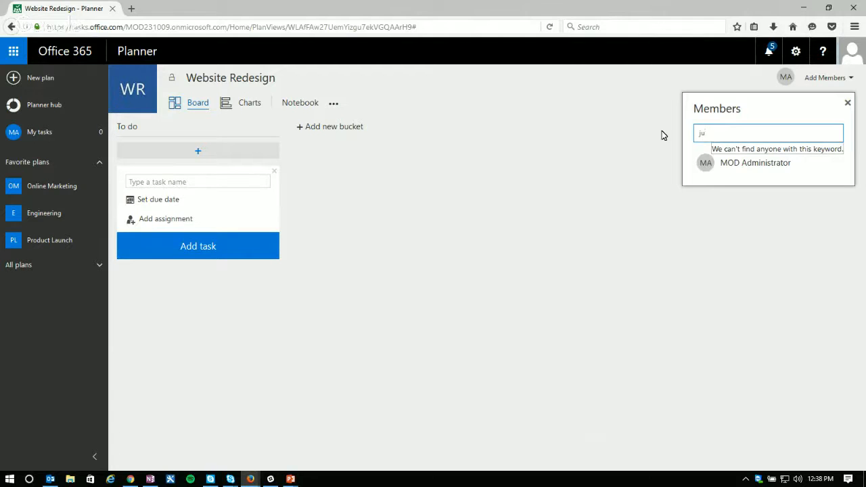
key(BackSpace)
key(BackSpace)
text(br)
key(BackSpace)
key(BackSpace)
text(dan)
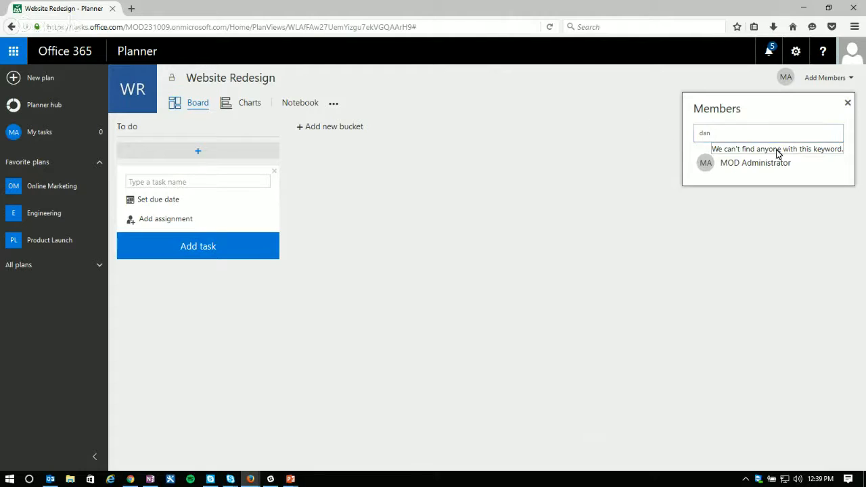
Step: Retry the member search in a freshly opened Website Redesign member list, and close the list
click(845, 105)
click(848, 80)
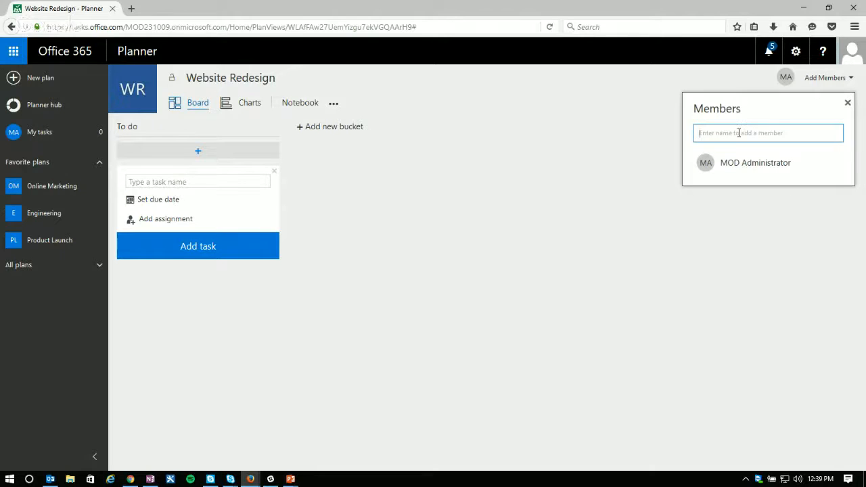
text(dan)
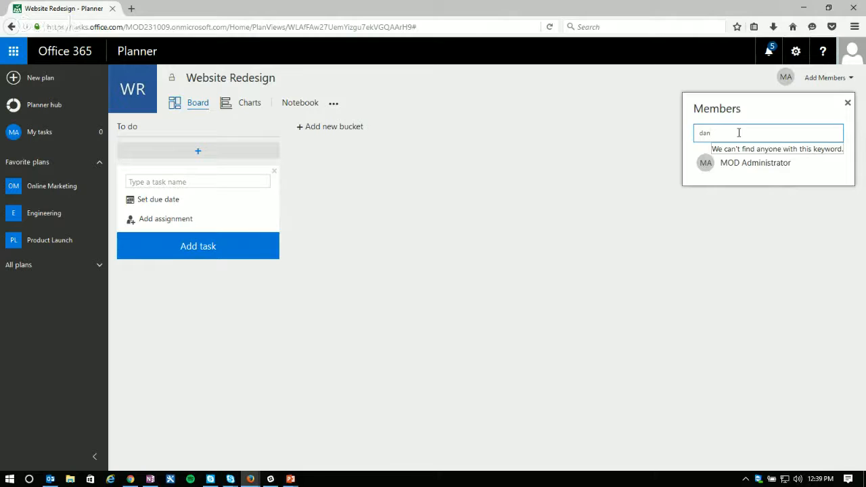
click(847, 102)
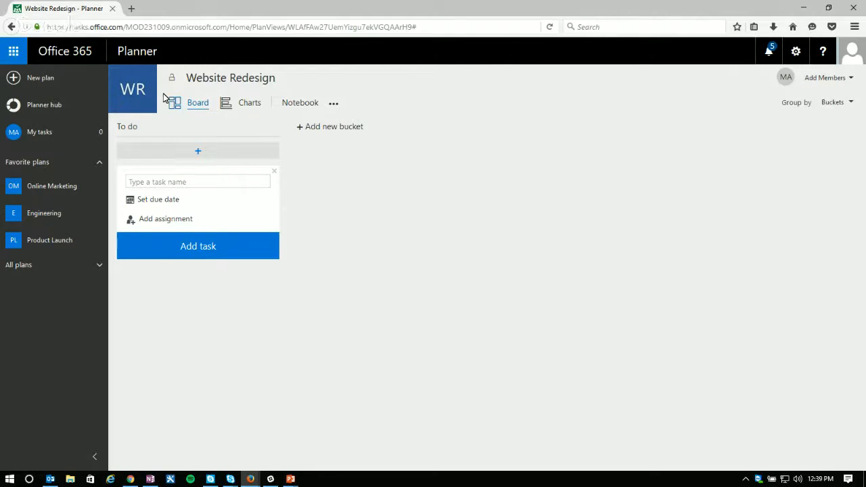
Step: Post the comment "New comment test" on the Media Outlets task in the Online Marketing plan
click(40, 110)
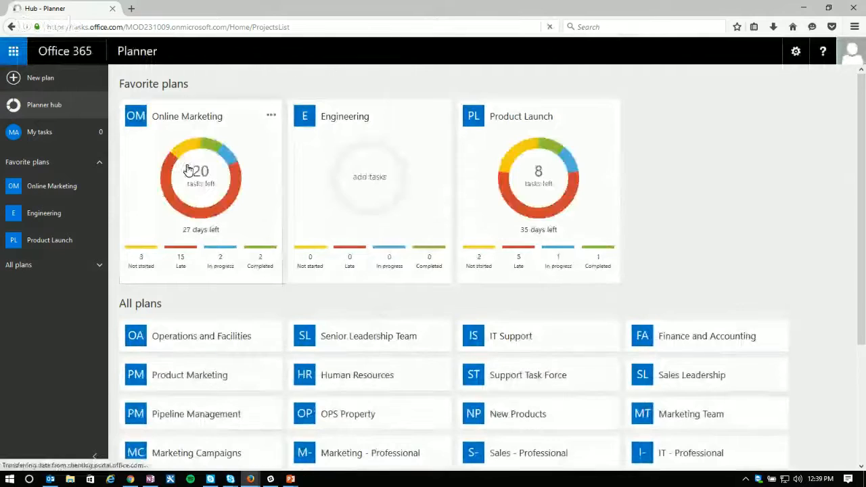
click(196, 187)
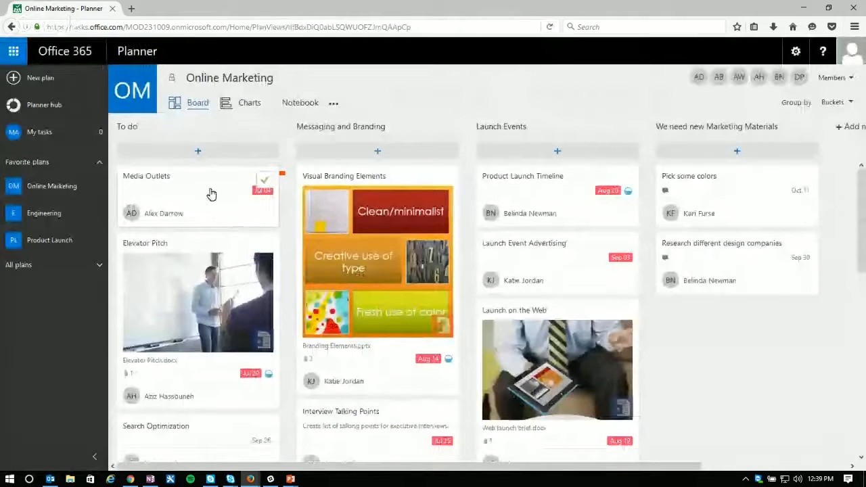
click(211, 195)
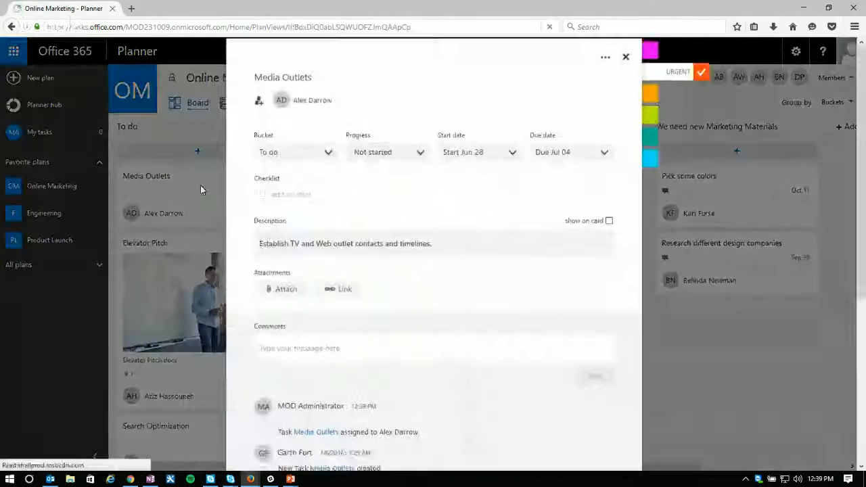
scroll(383, 329, down, 3)
click(295, 215)
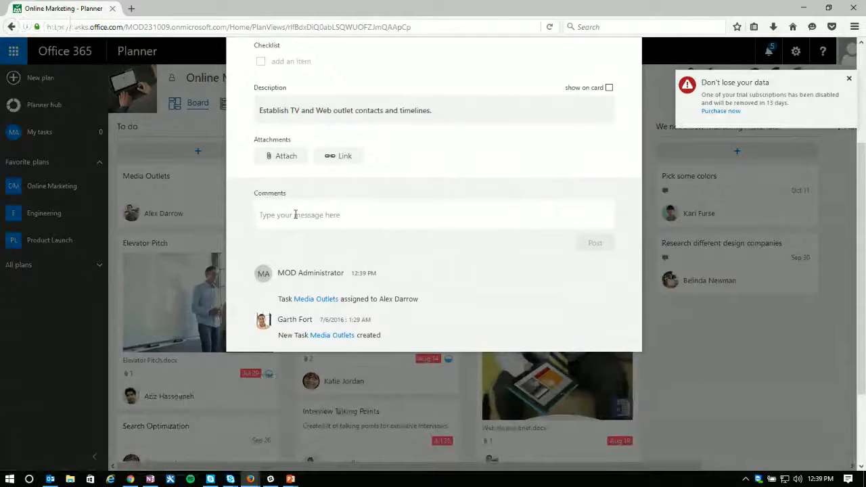
text(New)
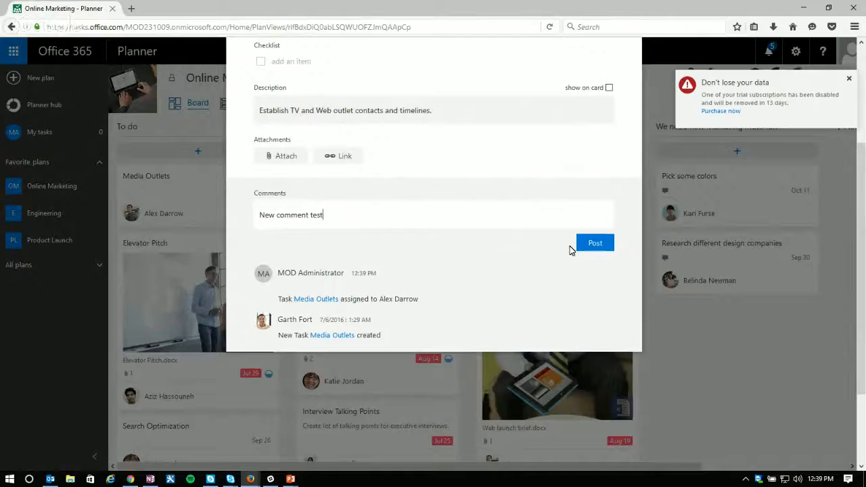
text( comment test)
click(598, 244)
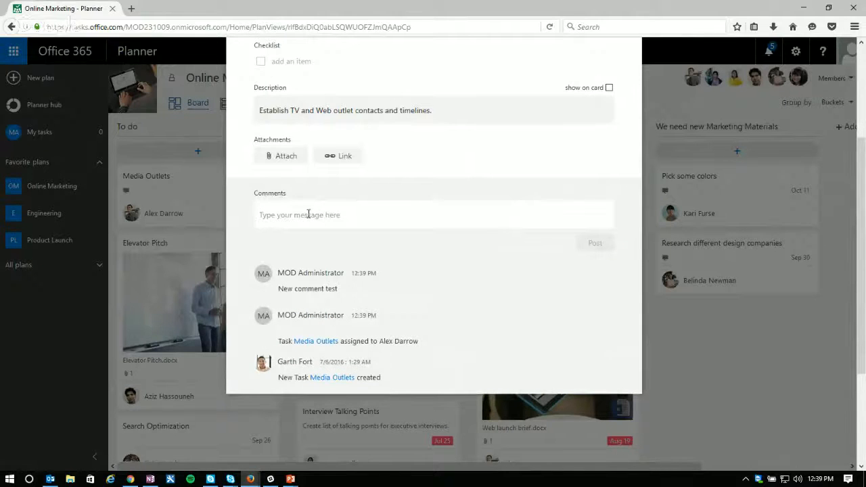
Step: Post a second comment, "another comment", on the Media Outlets task and close the task details
text(another comment)
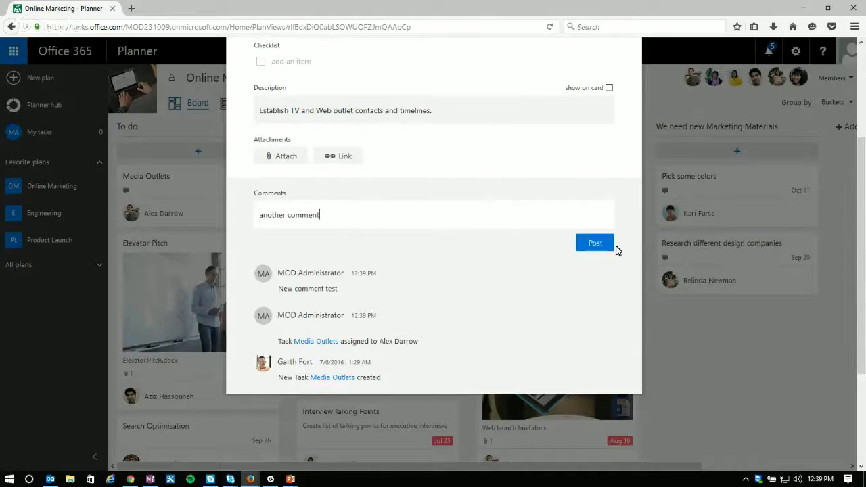
click(608, 248)
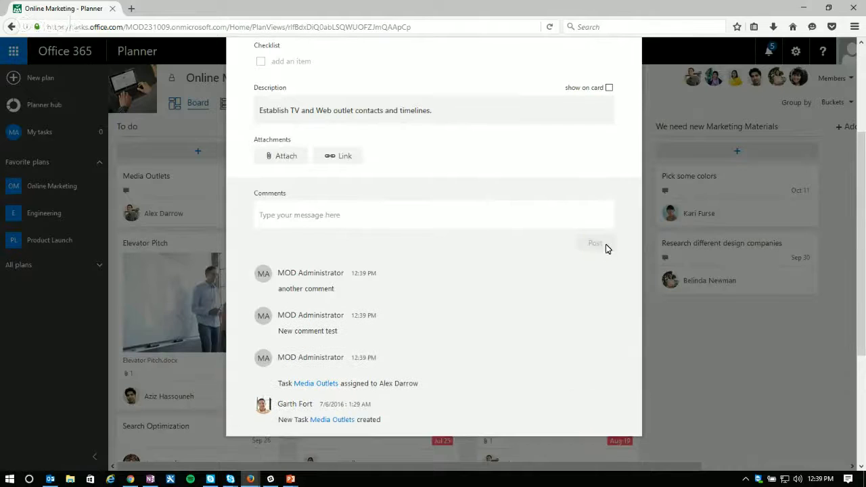
scroll(488, 161, up, 5)
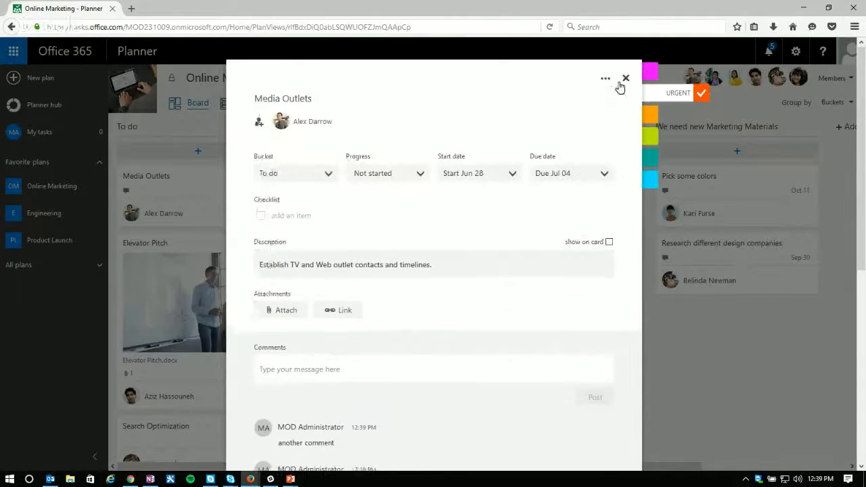
click(624, 83)
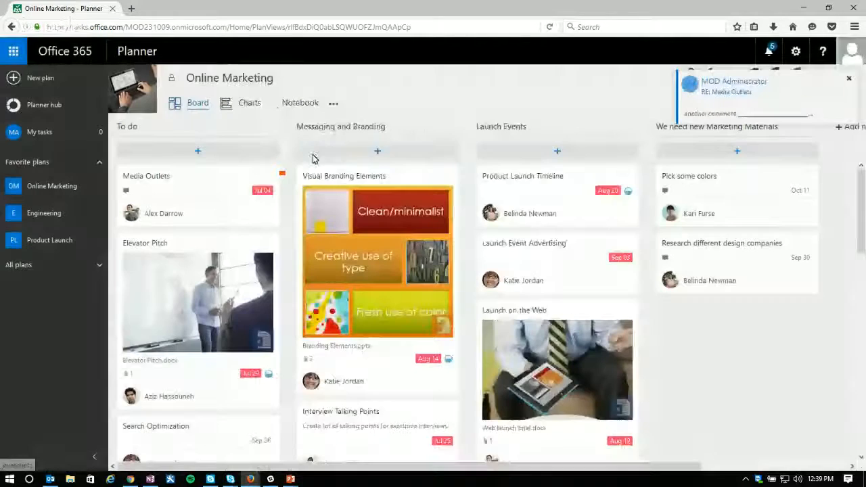
Step: Check the Online Marketing group conversations and the Outlook inbox and folder list for the task comments, and close the mailbox
click(332, 105)
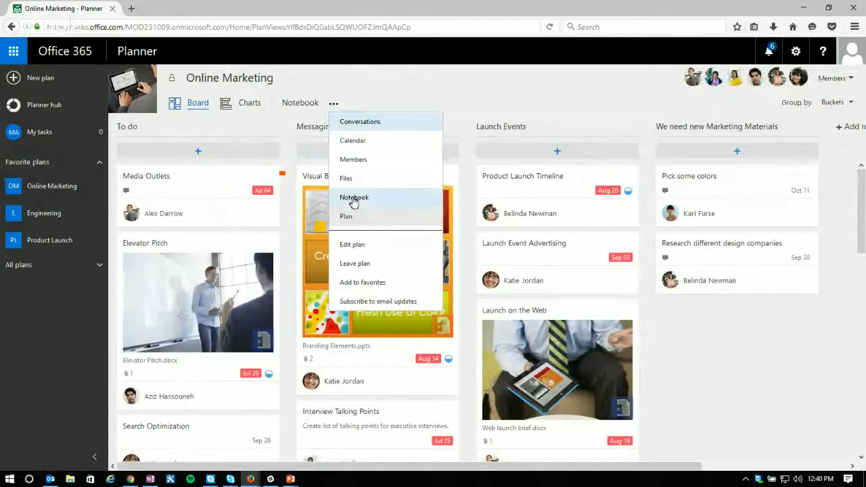
click(360, 123)
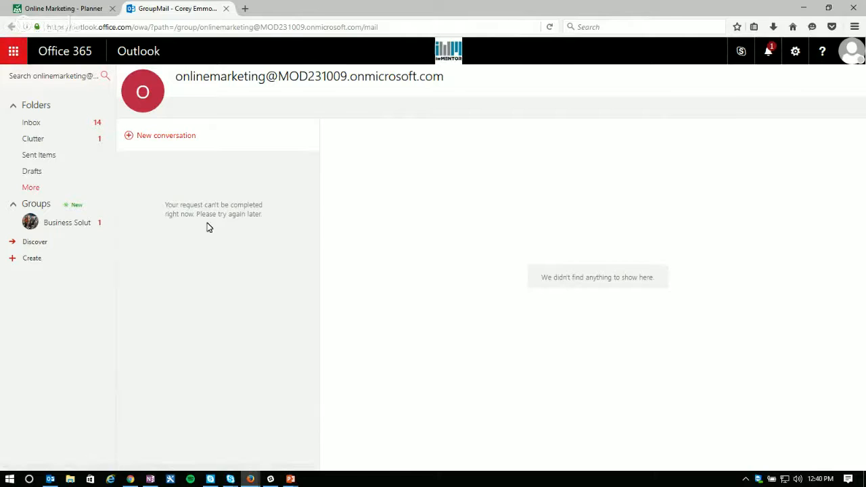
click(35, 124)
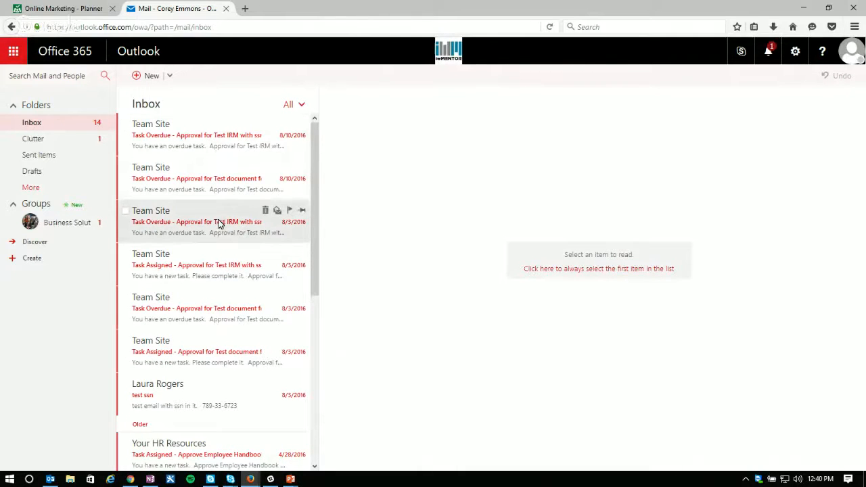
scroll(183, 196, down, 2)
click(34, 190)
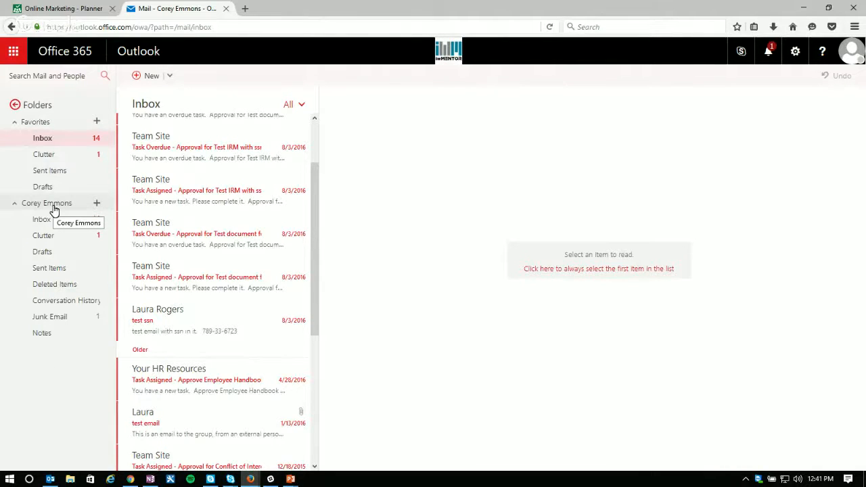
click(17, 107)
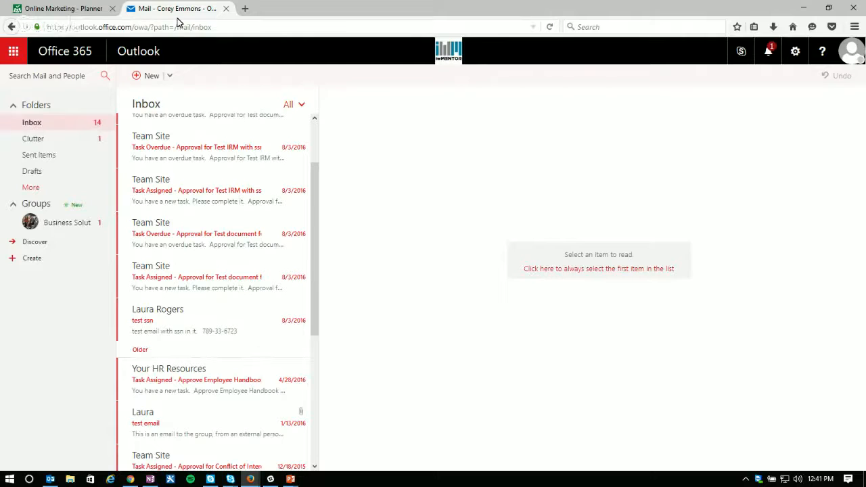
click(226, 8)
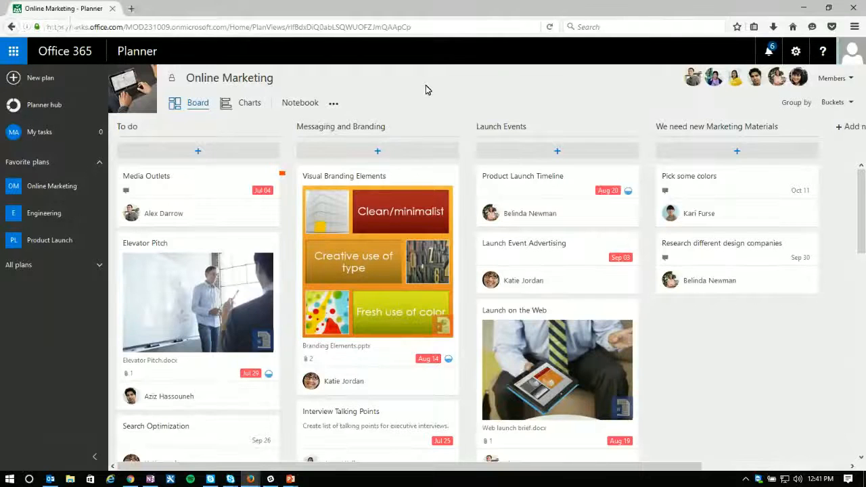
Step: Reopen the Online Marketing plan's conversations in Outlook and sign out of the current mailbox account
click(335, 107)
click(358, 125)
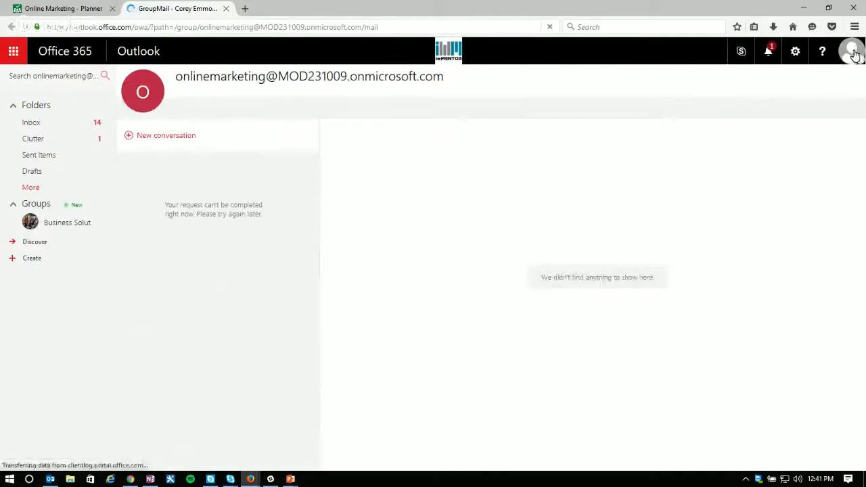
click(853, 53)
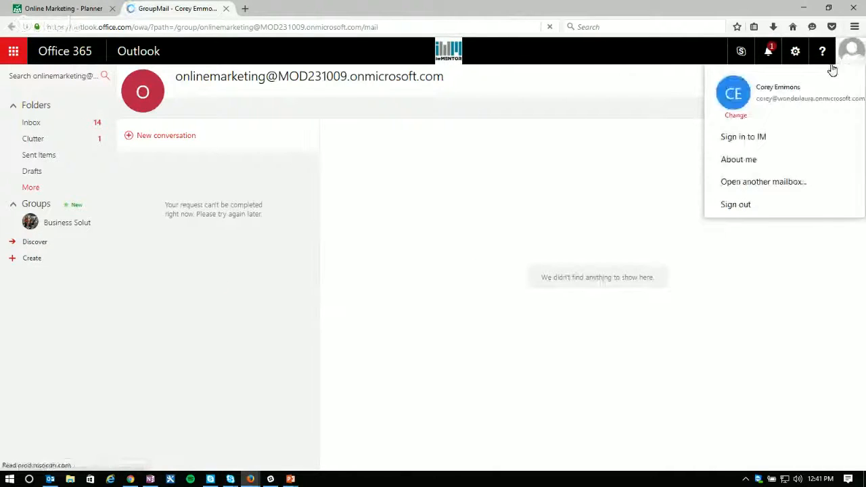
click(744, 209)
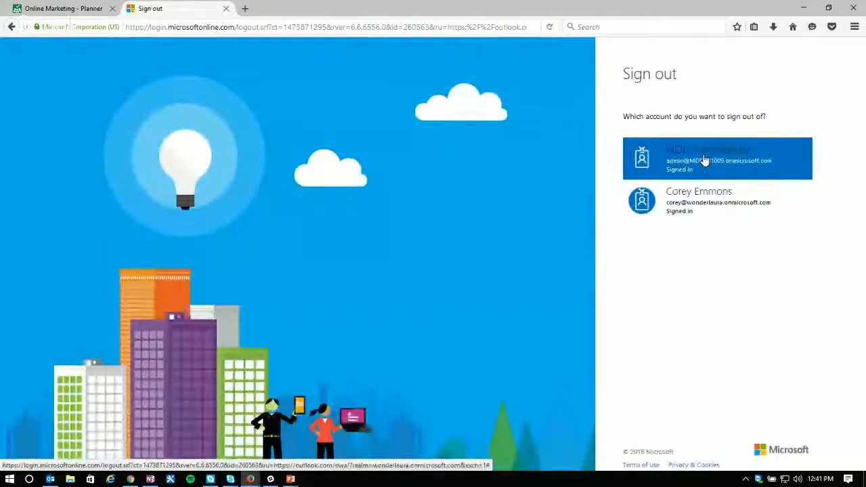
Step: Check the signed-in Outlook mailbox's full folder list, then sign out of the mailbox and close it
click(695, 162)
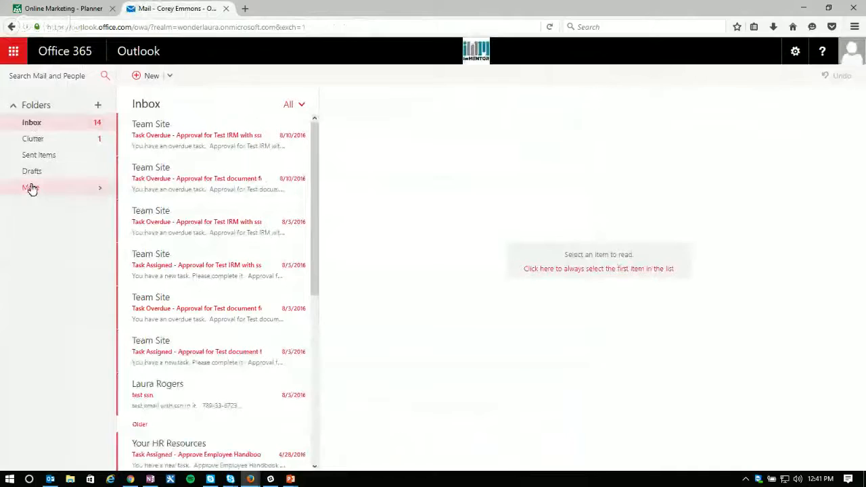
click(84, 187)
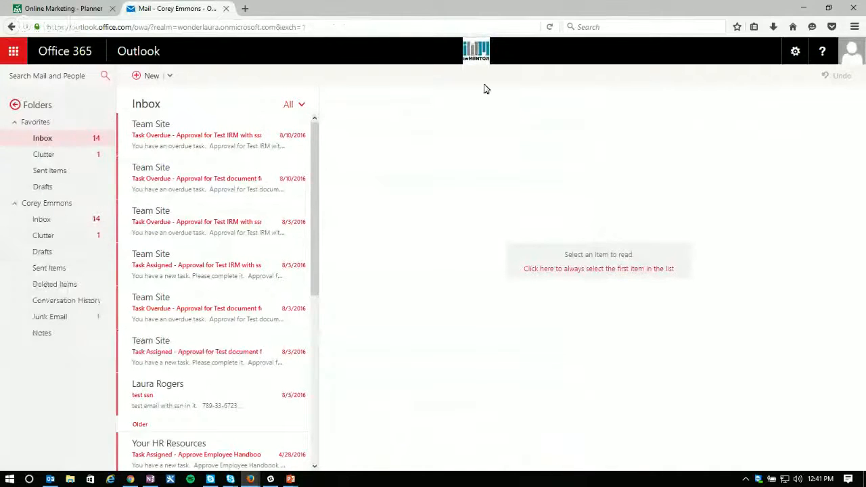
click(852, 54)
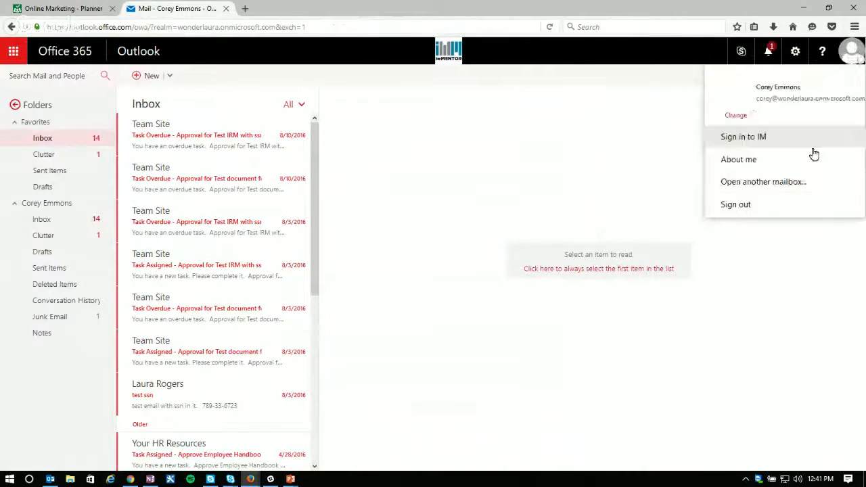
click(735, 205)
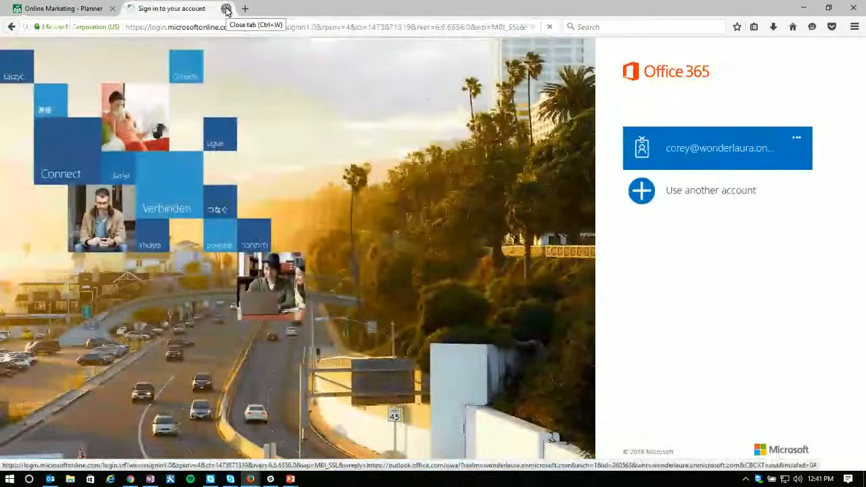
click(226, 9)
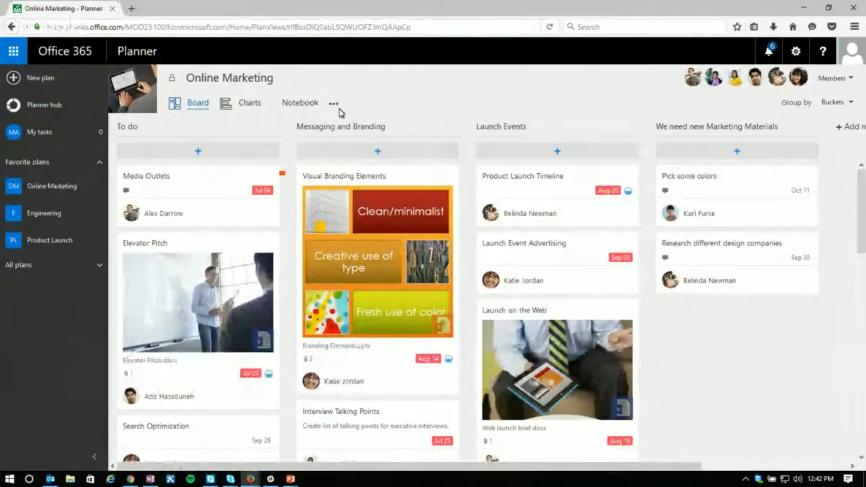
Step: Reopen the Online Marketing plan's conversations in Outlook and choose to sign in with another account
click(332, 106)
click(356, 127)
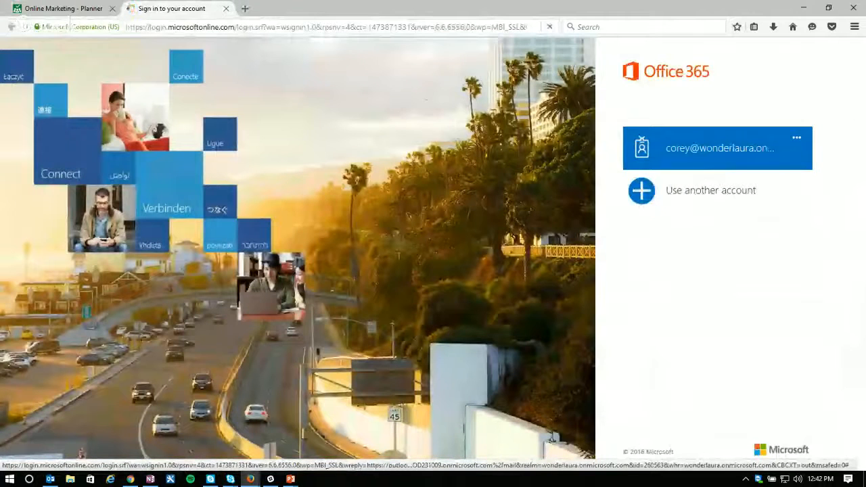
click(699, 196)
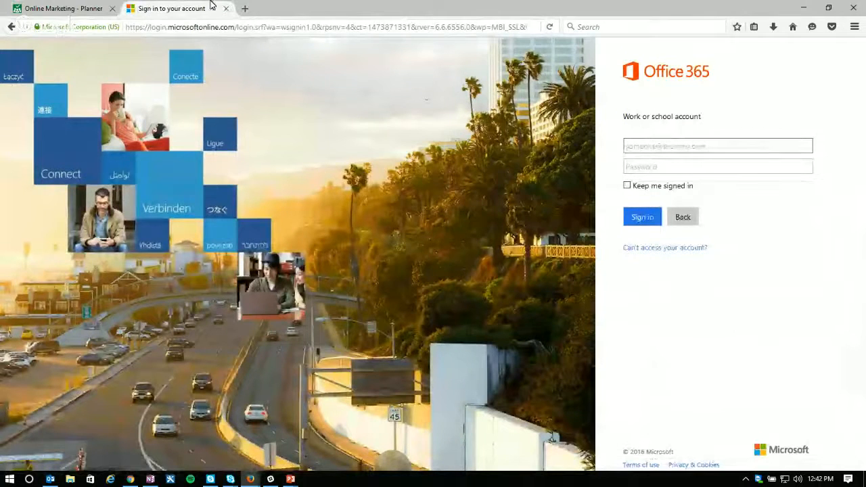
Step: Copy the tenant name from the Online Marketing plan's web address into the account name field of the Office 365 sign-in page
click(64, 8)
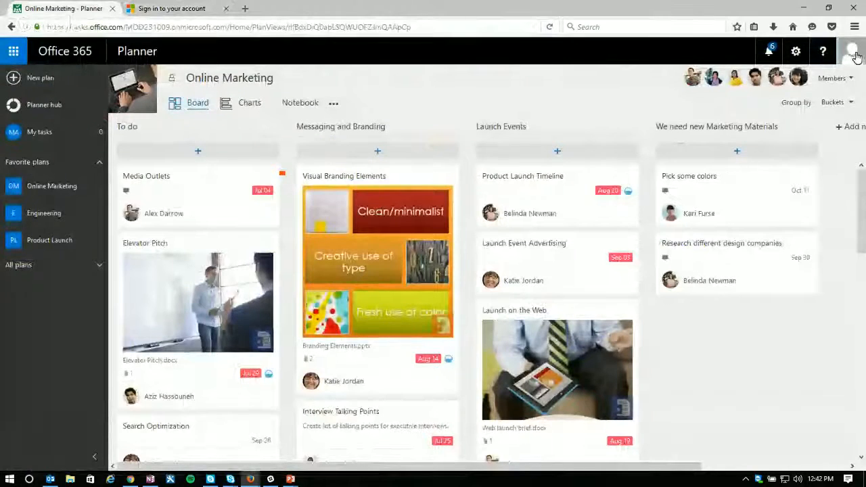
drag(126, 27, 170, 27)
key(ctrl+c)
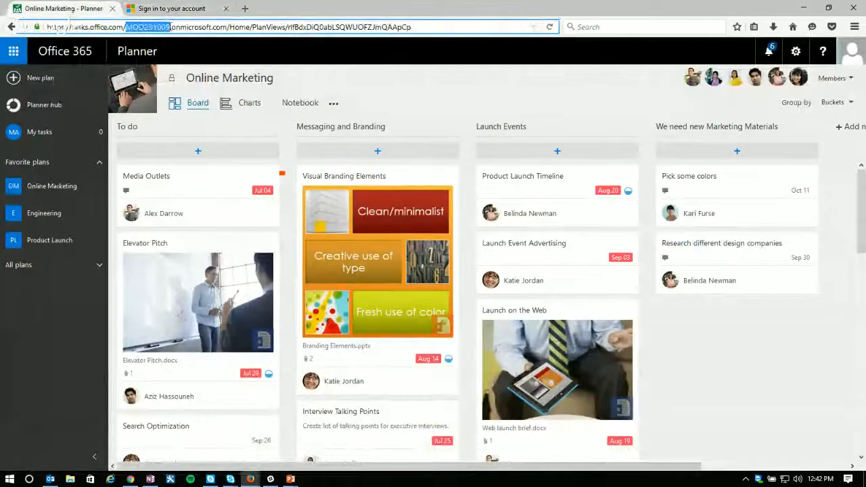
click(174, 7)
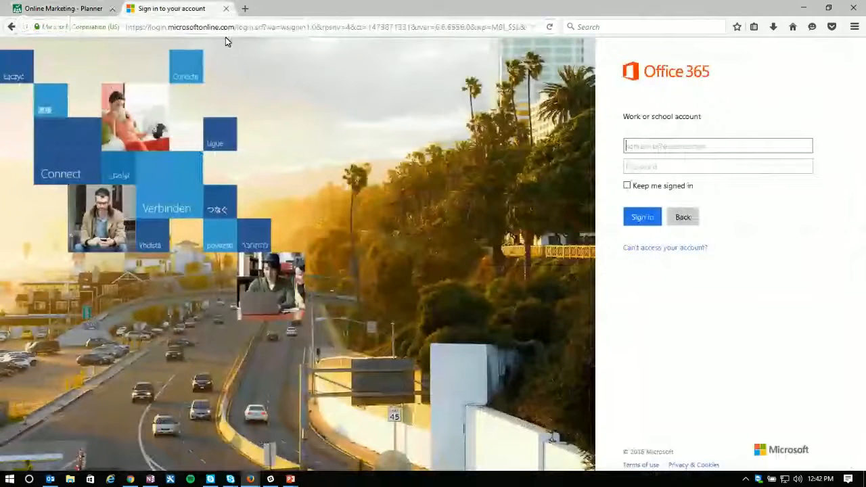
click(682, 147)
key(ctrl+v)
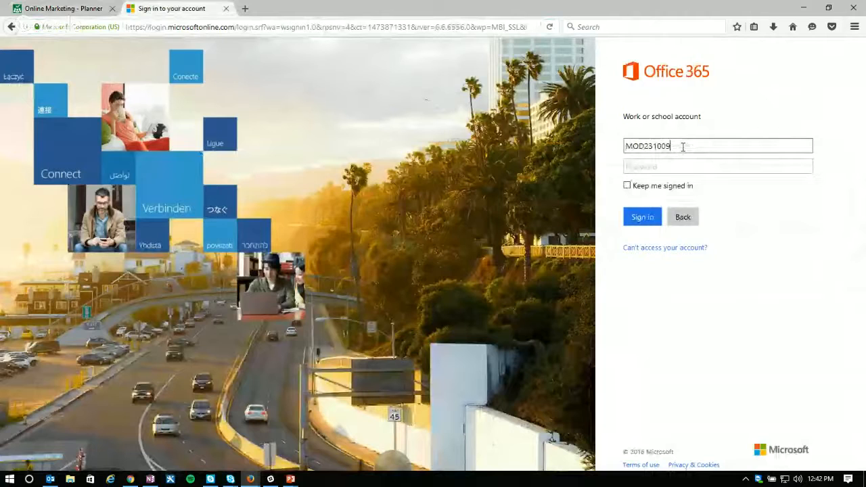
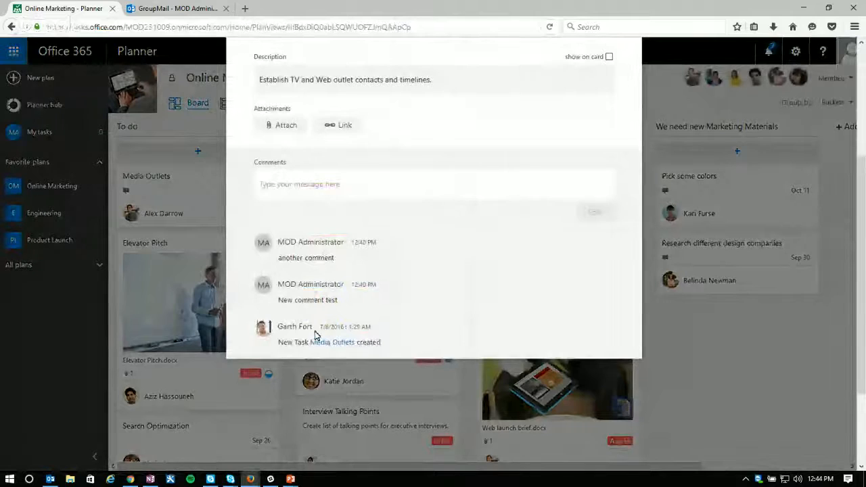
Step: Close the Media Outlets task details and view the Online Marketing group's conversations in Outlook
scroll(537, 116, up, 5)
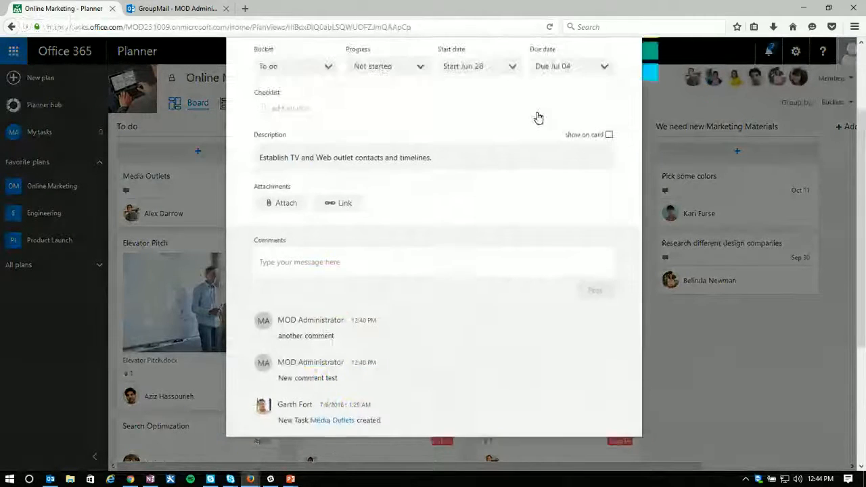
click(625, 80)
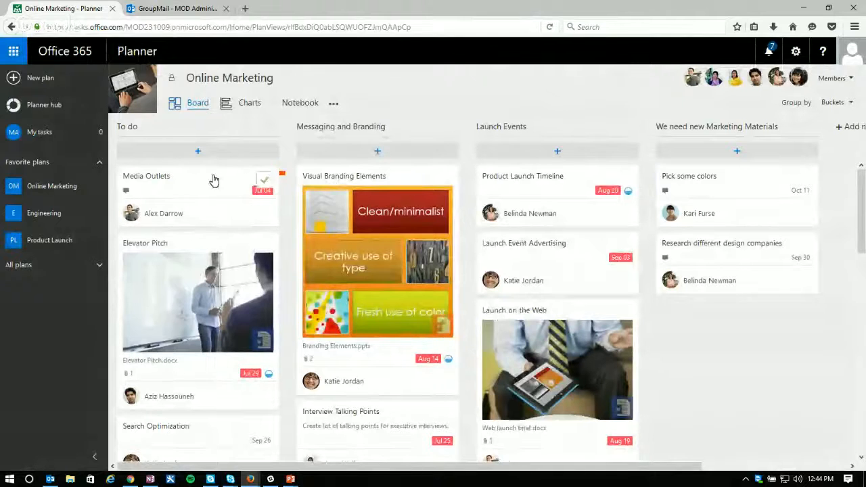
click(178, 8)
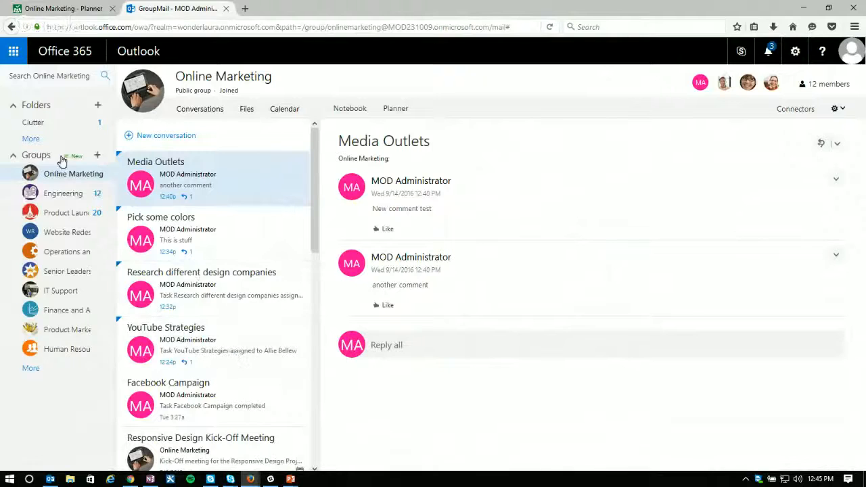
Step: Return to the Online Marketing plan in Planner, show its Charts view and dismiss the subscription and licence notifications
click(95, 12)
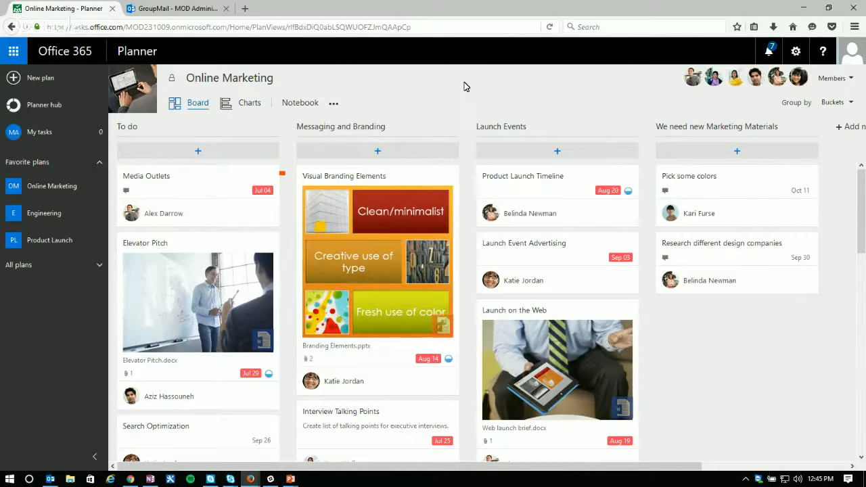
click(247, 106)
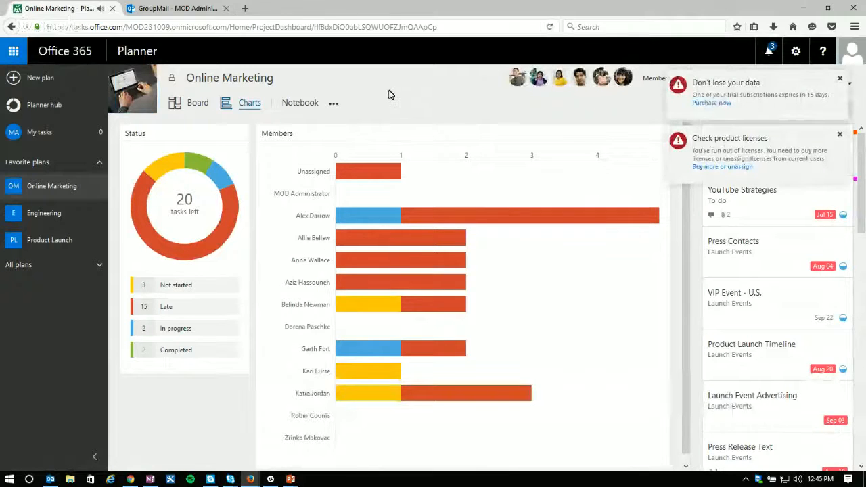
click(839, 78)
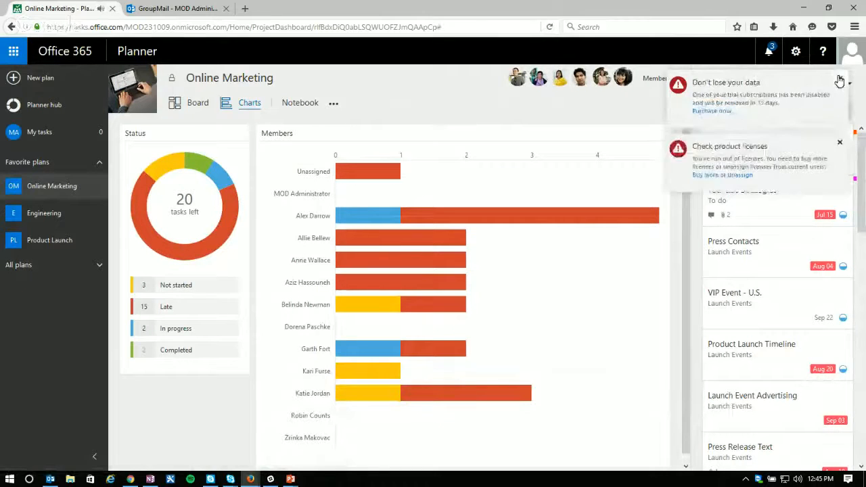
click(839, 79)
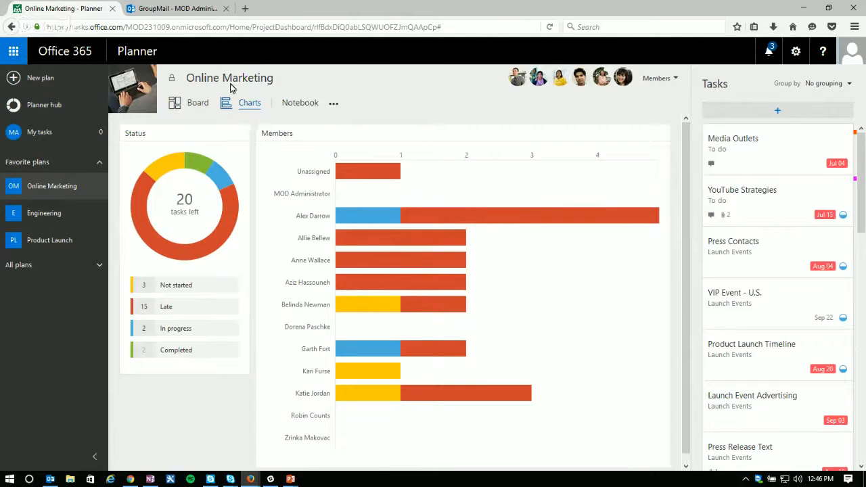
Step: Filter the task list by individual entries of the Members chart, including Unassigned, and clear the filter
mouse_move(220, 245)
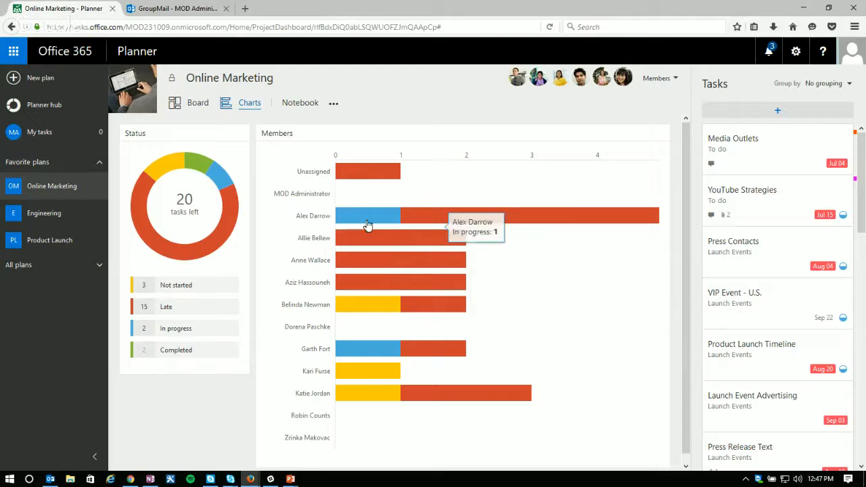
click(495, 224)
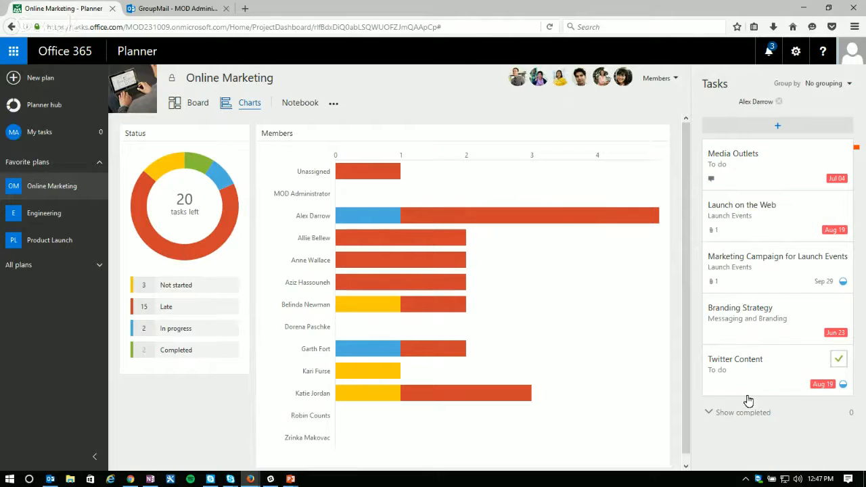
click(373, 174)
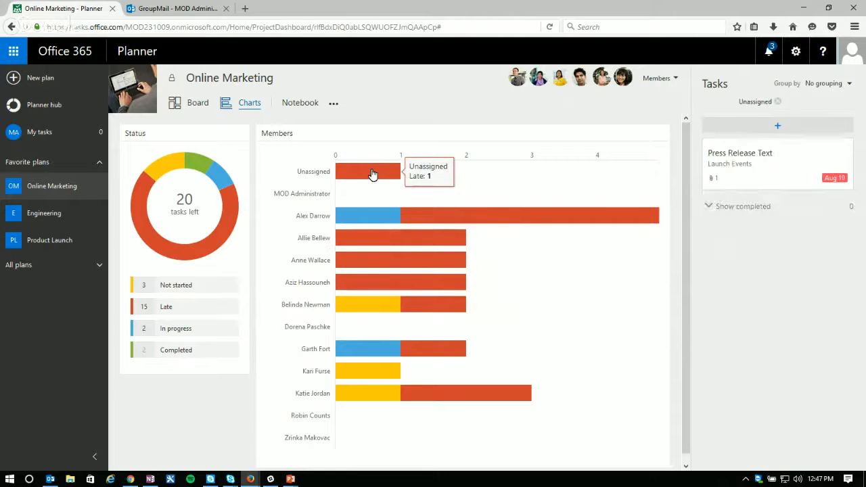
click(383, 309)
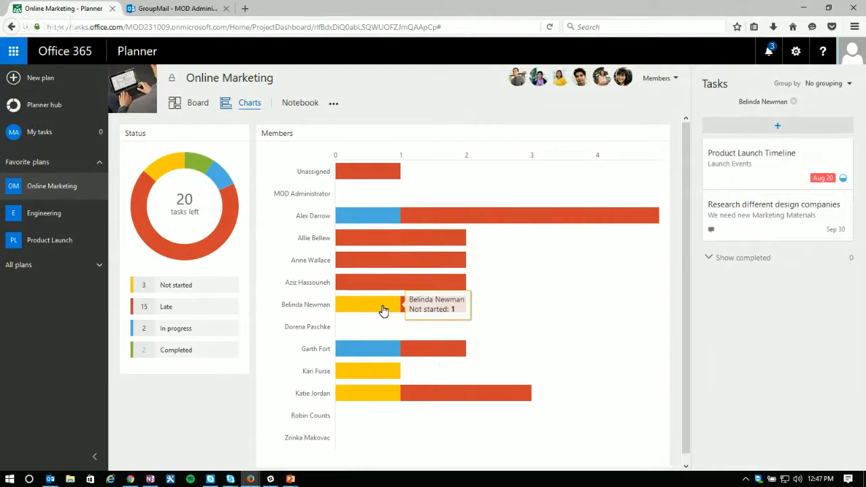
click(383, 353)
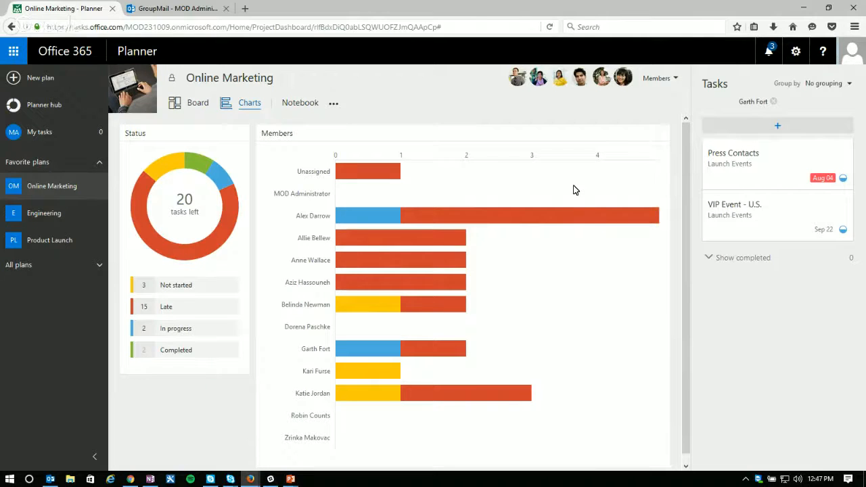
click(776, 102)
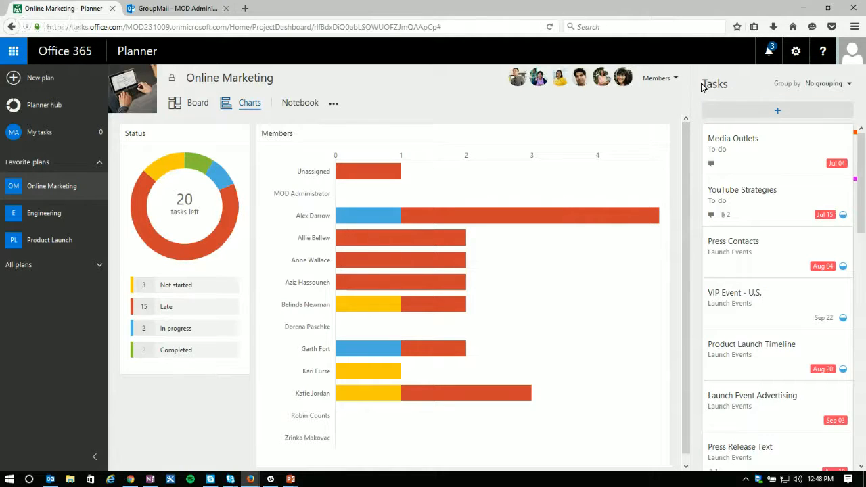
Step: Open the blank new-task form above the charts view's task list and dismiss it without adding a task
drag(705, 83, 741, 84)
click(735, 85)
click(737, 107)
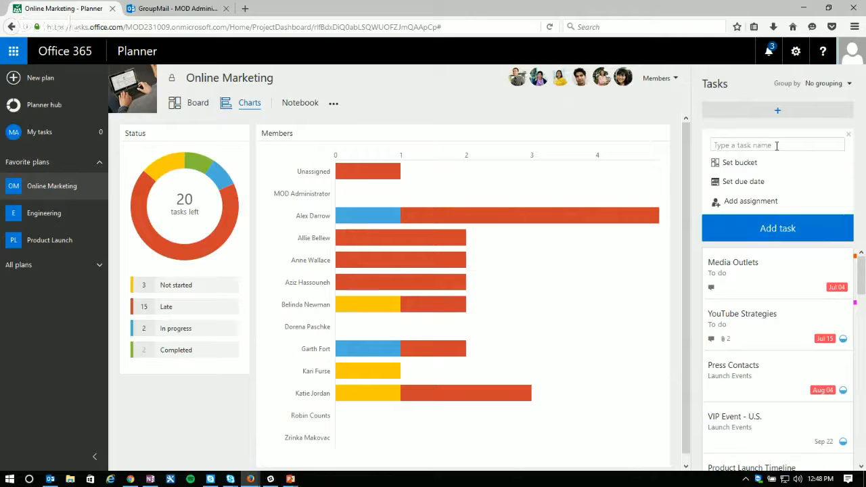
click(849, 134)
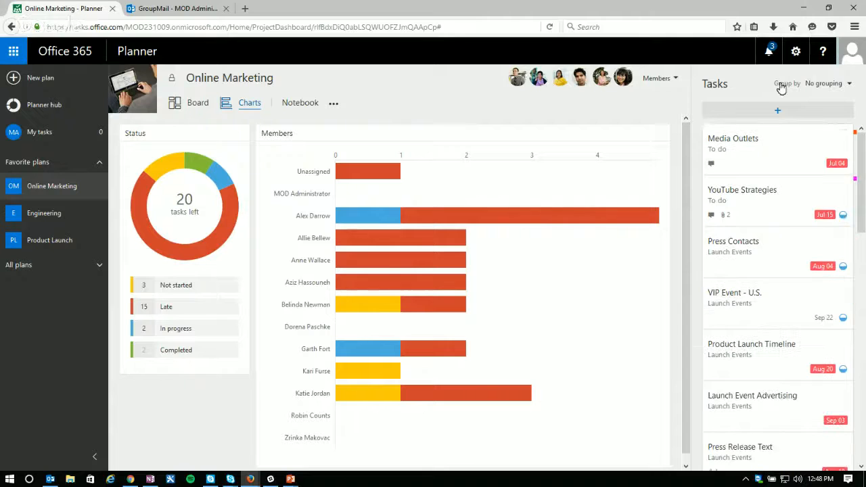
Step: Group the task list by Assigned to, Due date and Progress in turn, ending with Buckets
click(841, 84)
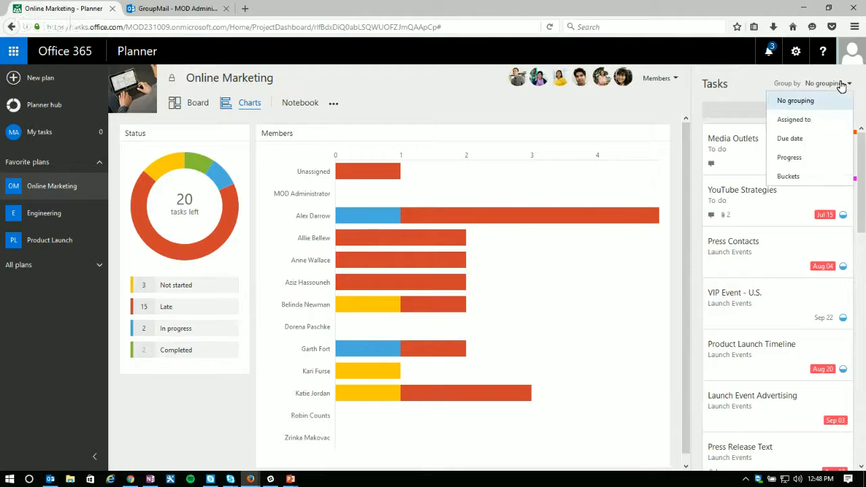
click(793, 120)
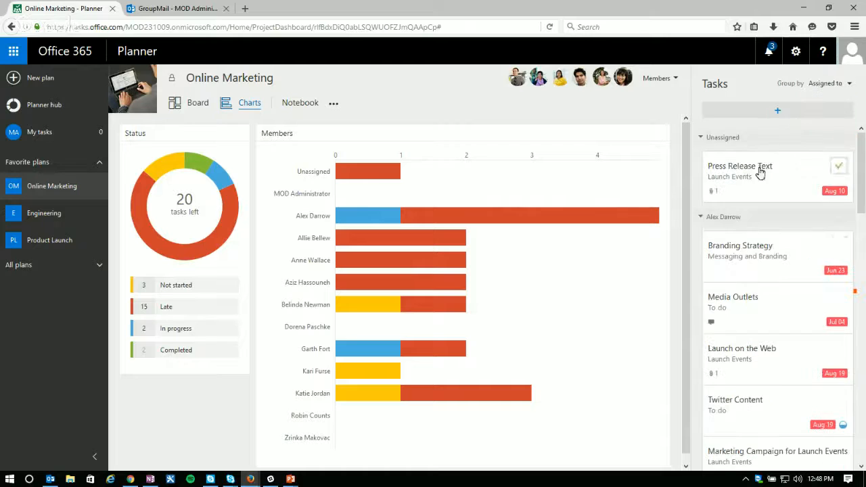
click(824, 82)
click(800, 139)
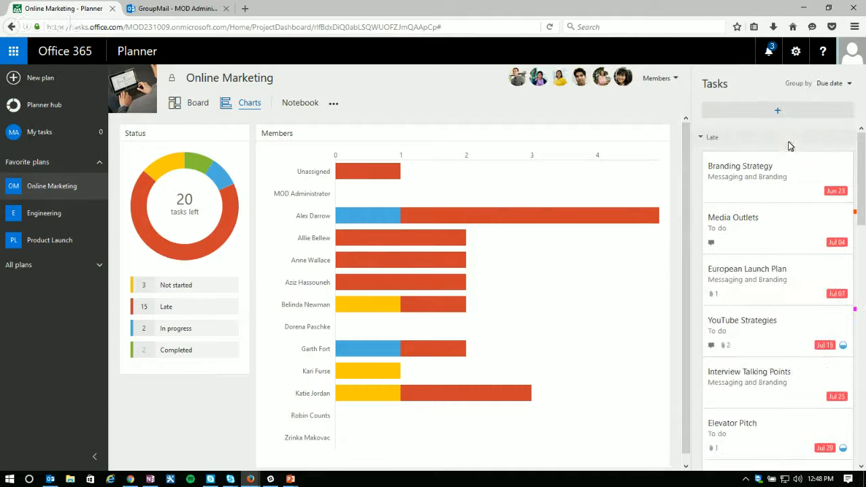
click(837, 84)
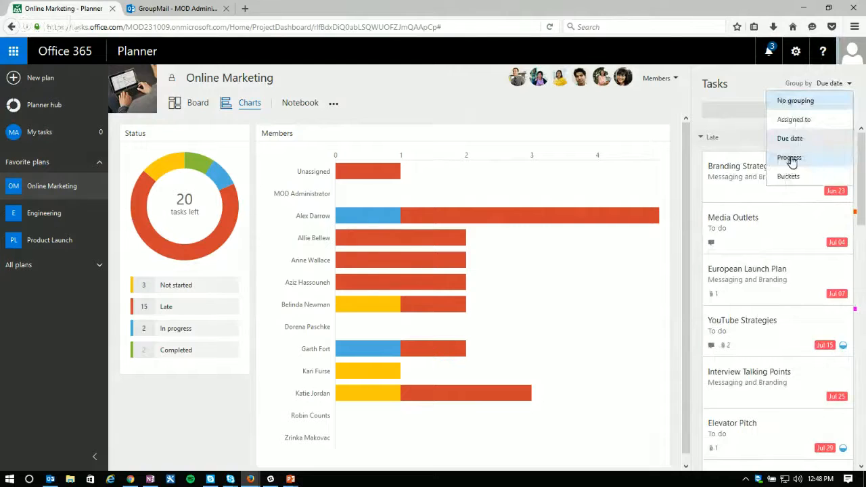
click(790, 158)
click(834, 84)
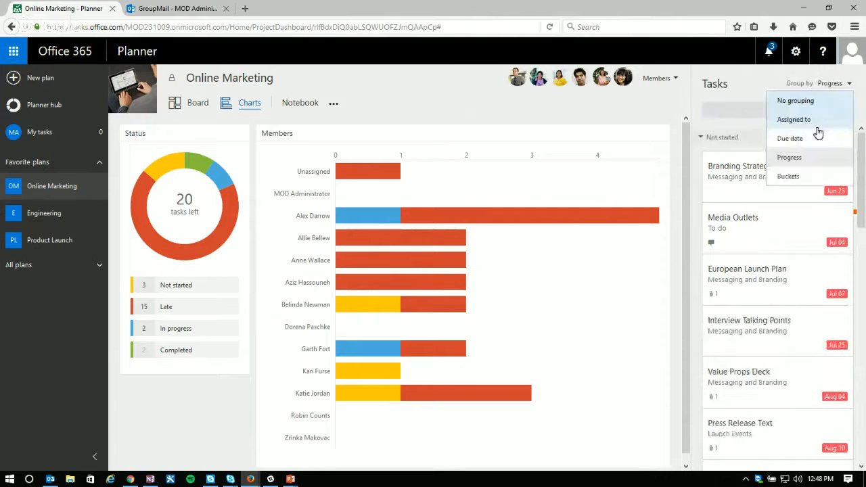
click(788, 176)
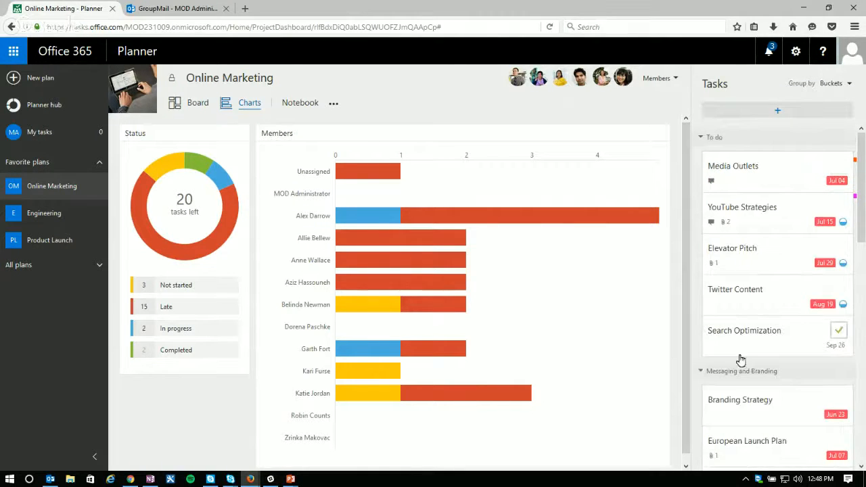
mouse_move(864, 159)
mouse_down()
mouse_move(863, 381)
mouse_move(855, 381)
mouse_move(857, 159)
mouse_up()
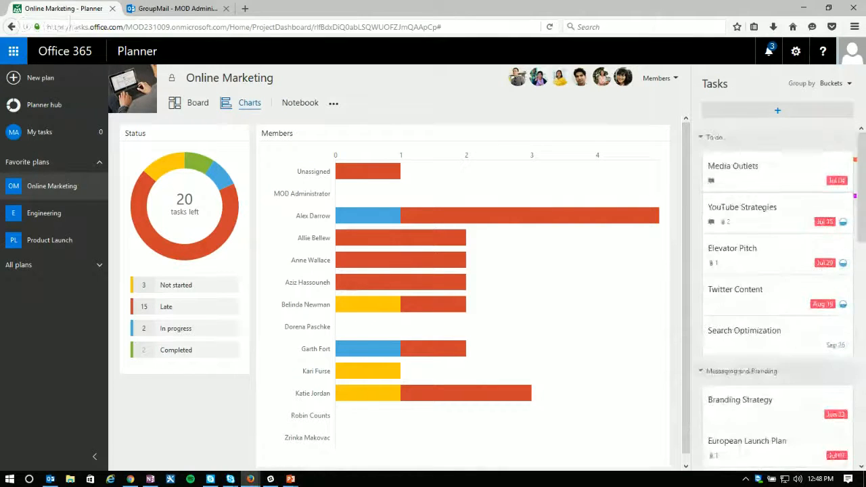
Step: Select the fifth and then the first person in the plan's Members list to highlight their tasks, and close the list
click(656, 79)
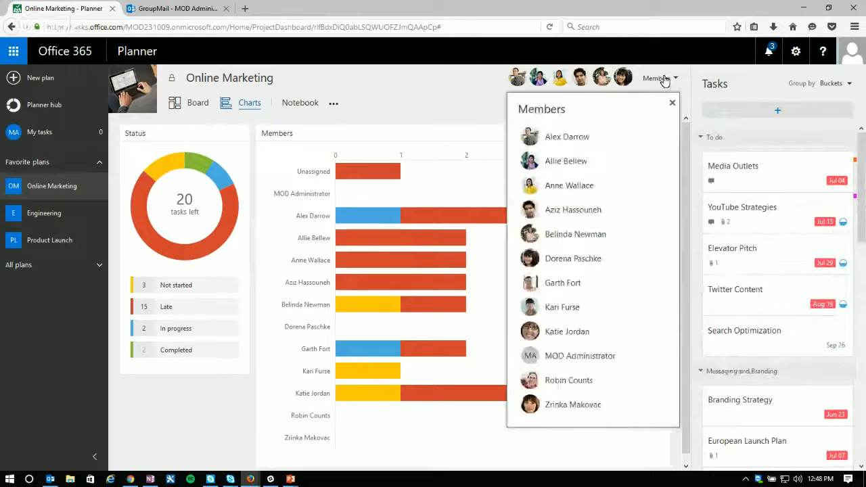
click(611, 237)
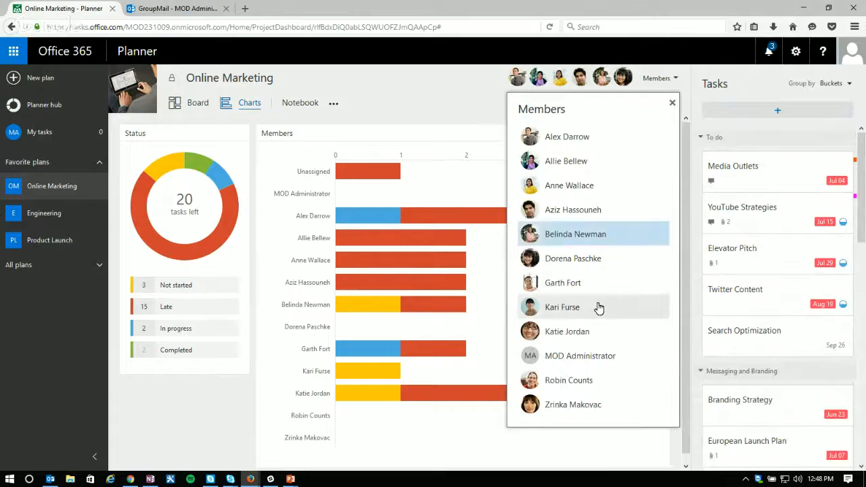
click(674, 105)
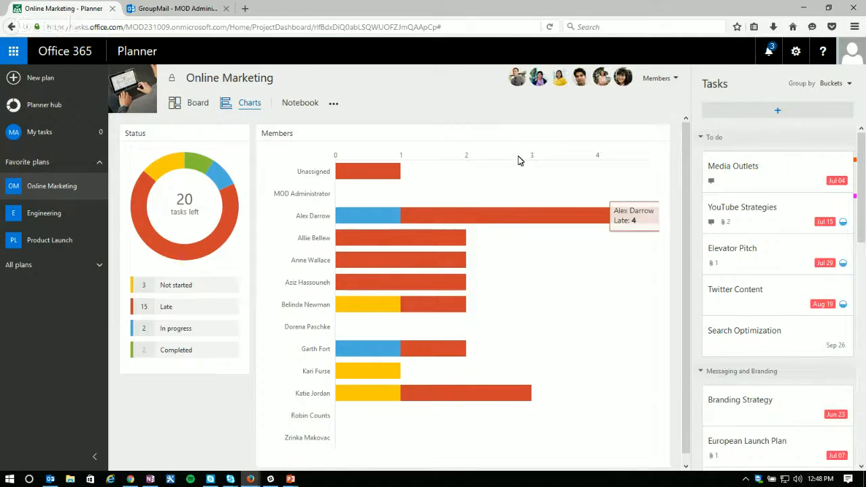
click(663, 79)
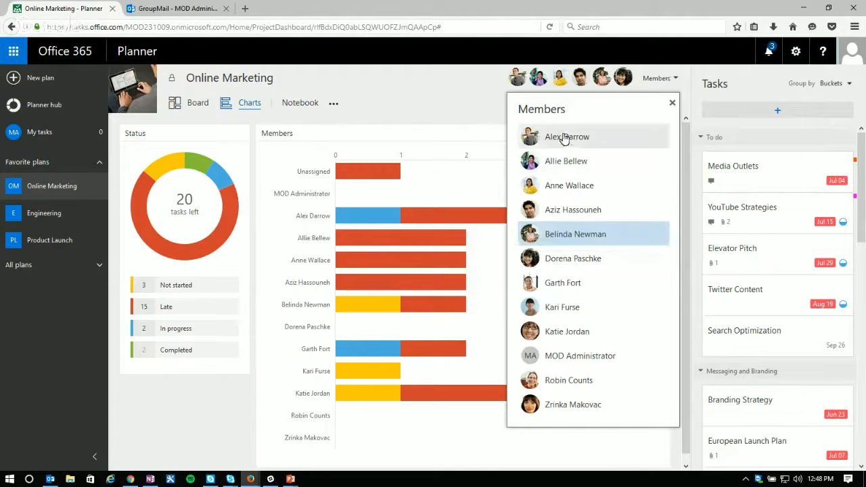
drag(563, 140, 586, 144)
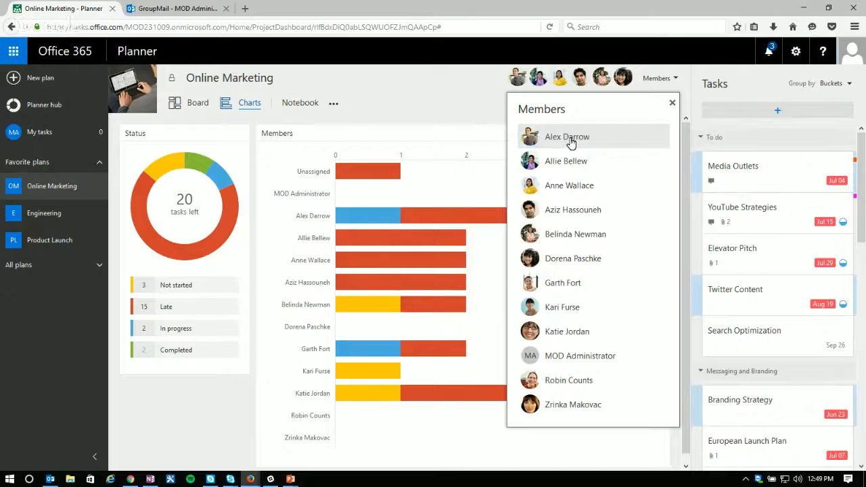
click(571, 139)
drag(861, 159, 857, 140)
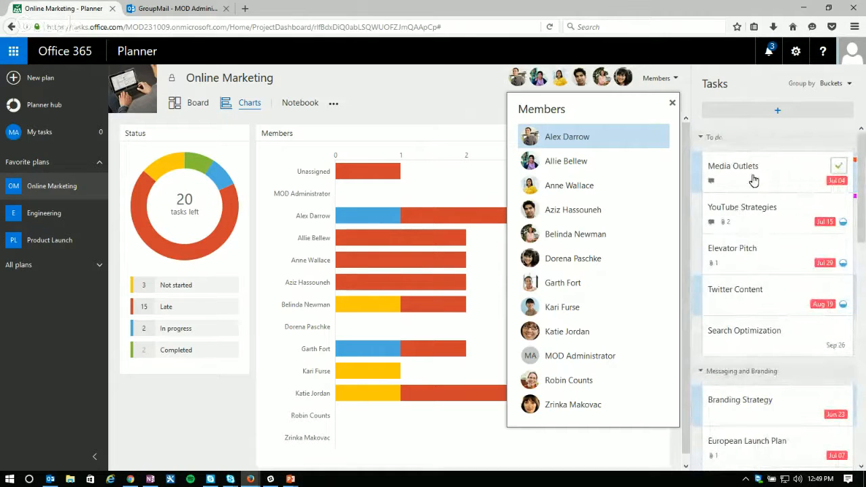
click(673, 106)
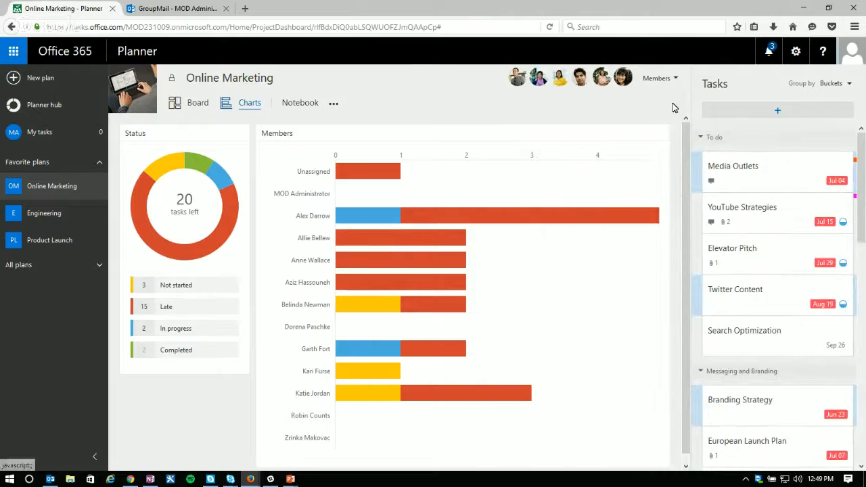
Step: Show the tasks for each entry of the Status chart: Not started, Late, In progress and Completed, ending on Not started
click(175, 288)
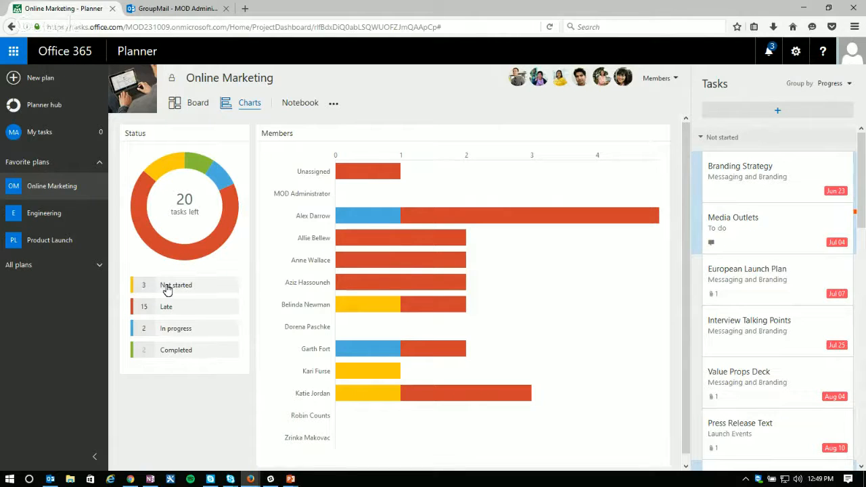
click(168, 313)
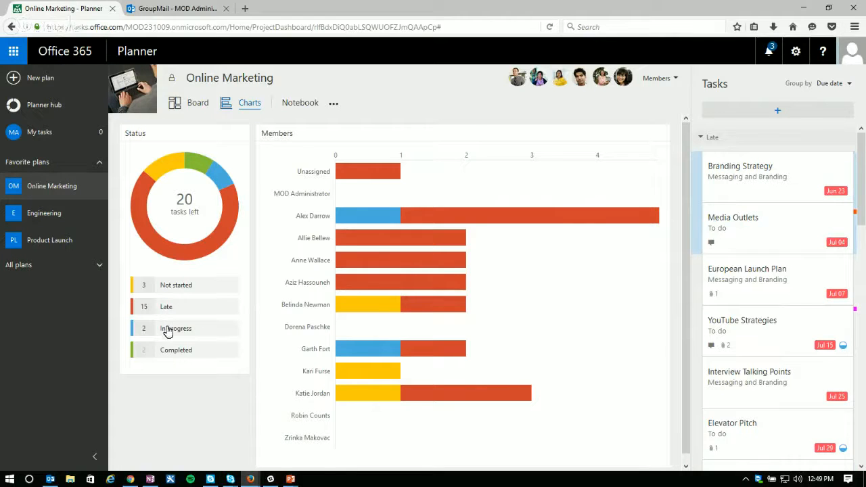
click(168, 331)
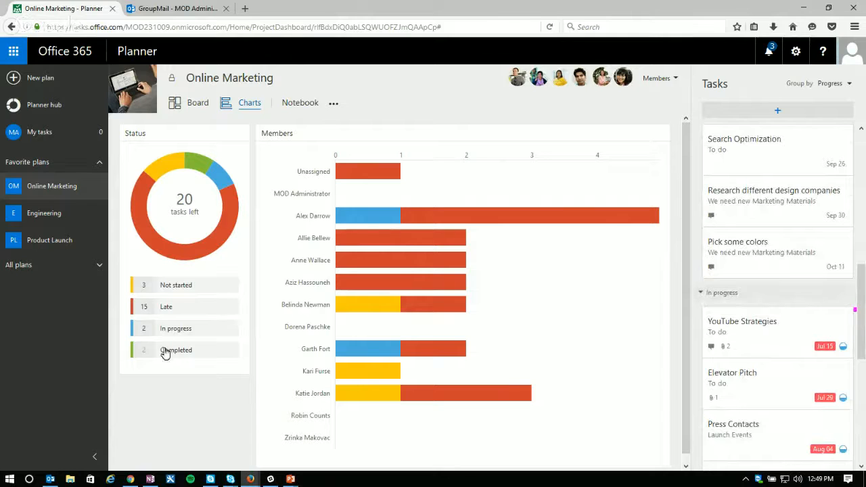
click(168, 356)
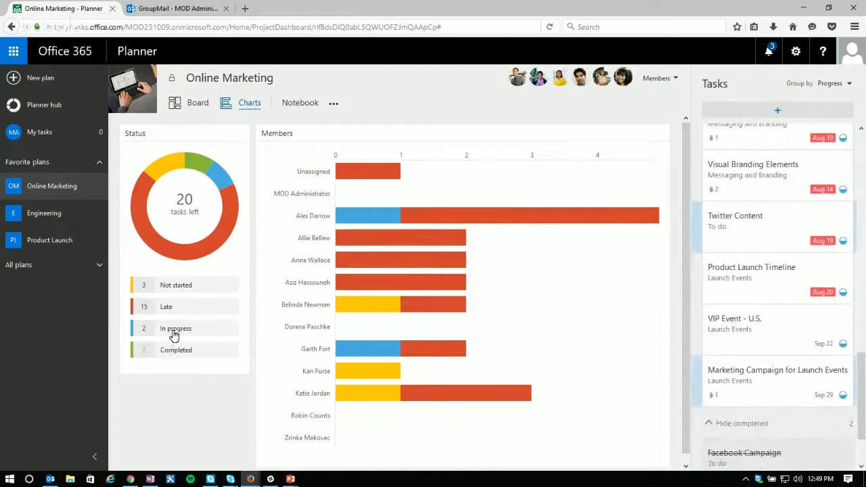
click(174, 335)
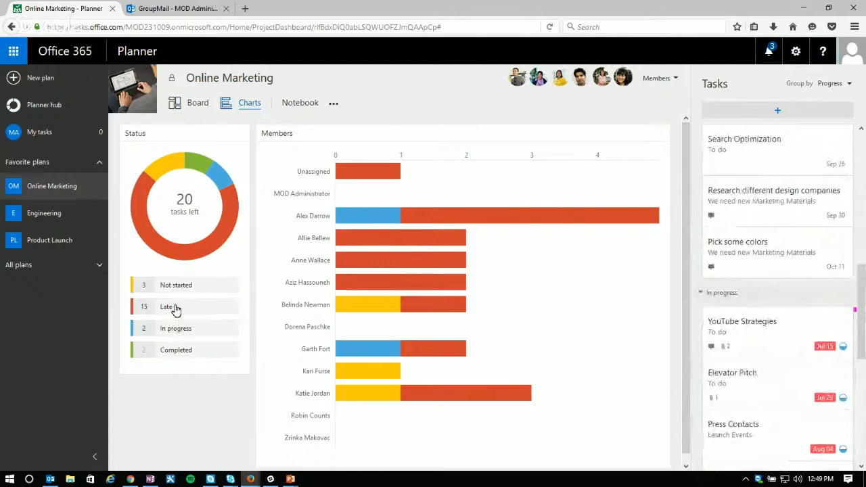
click(174, 307)
click(176, 287)
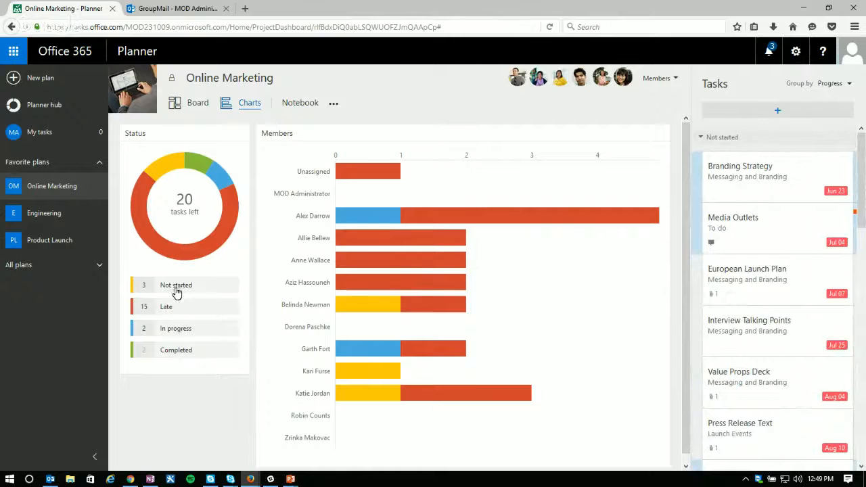
Step: Show the task list for the Status chart's Late and Not started entries, Late again, and finally In progress and Completed
click(175, 308)
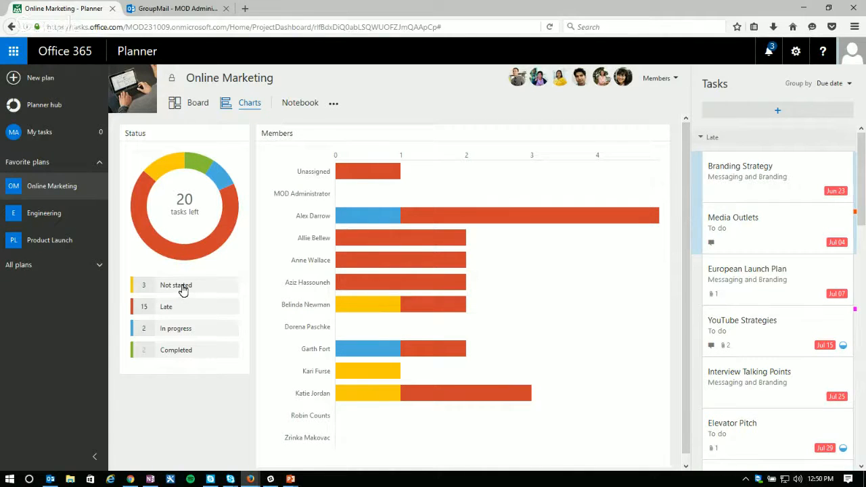
click(183, 287)
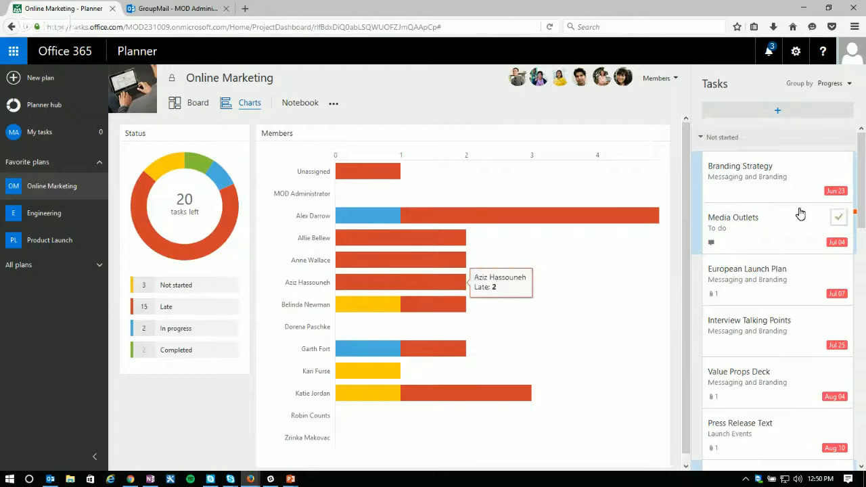
click(170, 308)
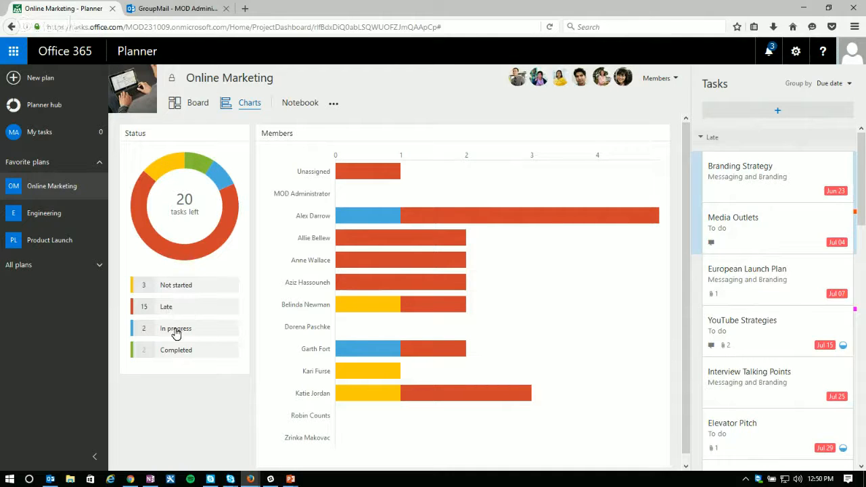
click(175, 330)
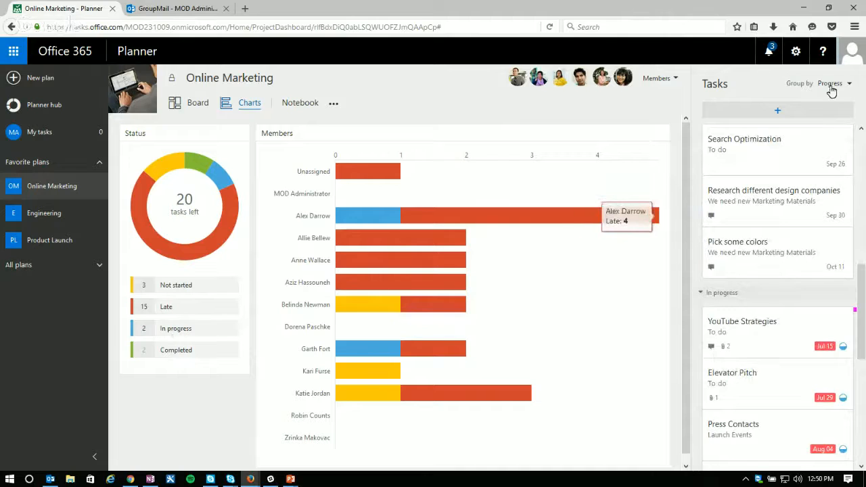
click(171, 352)
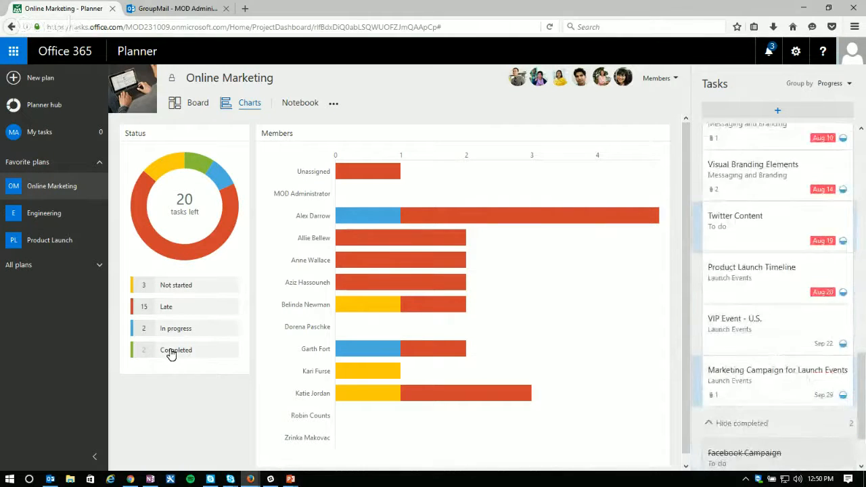
Step: Show the In progress and Completed tasks from their segments of the Status ring chart
mouse_move(183, 212)
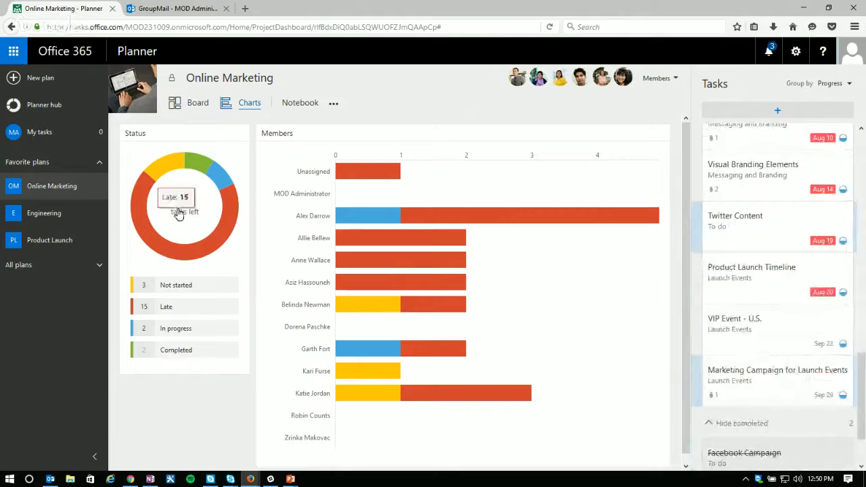
click(219, 180)
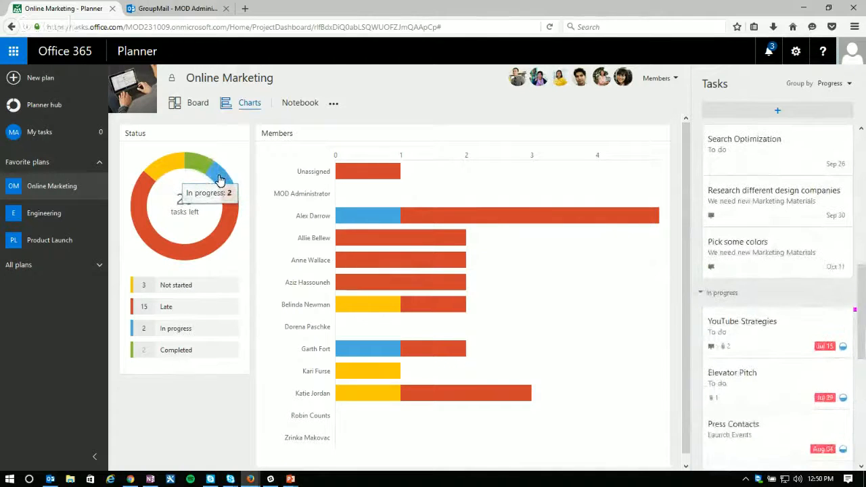
click(198, 171)
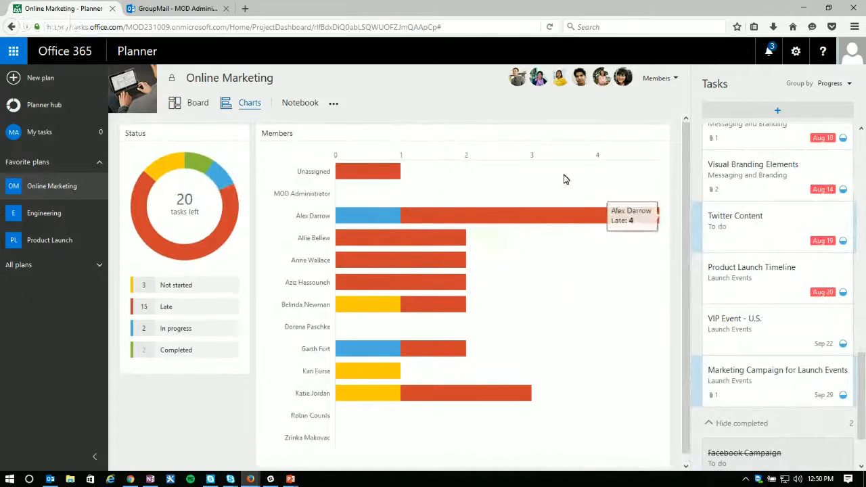
Step: View the Twitter Content task's details, close them, and mark the task complete in the task list
click(765, 242)
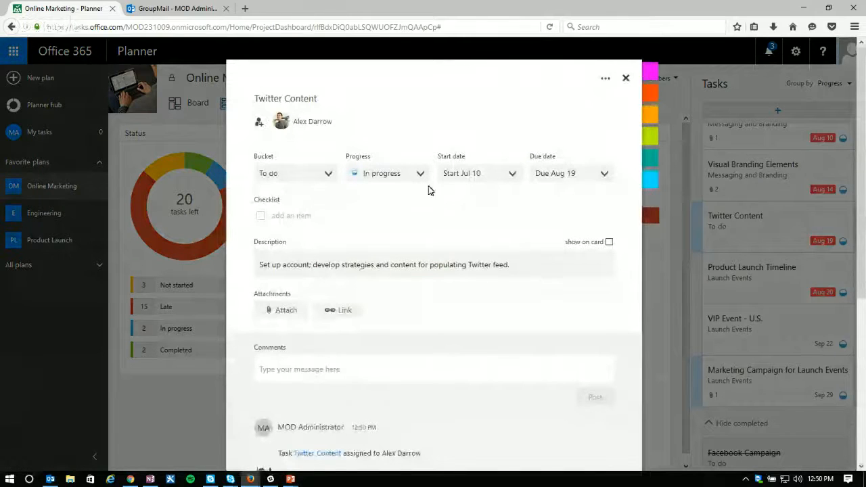
click(626, 80)
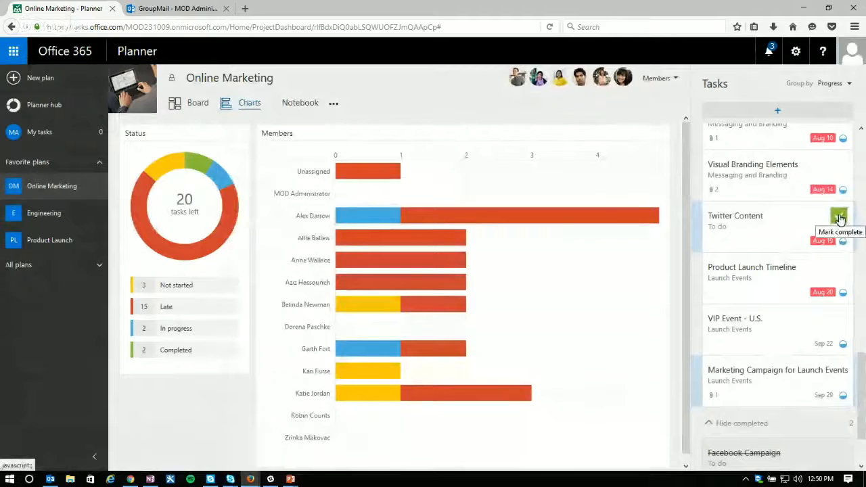
click(839, 216)
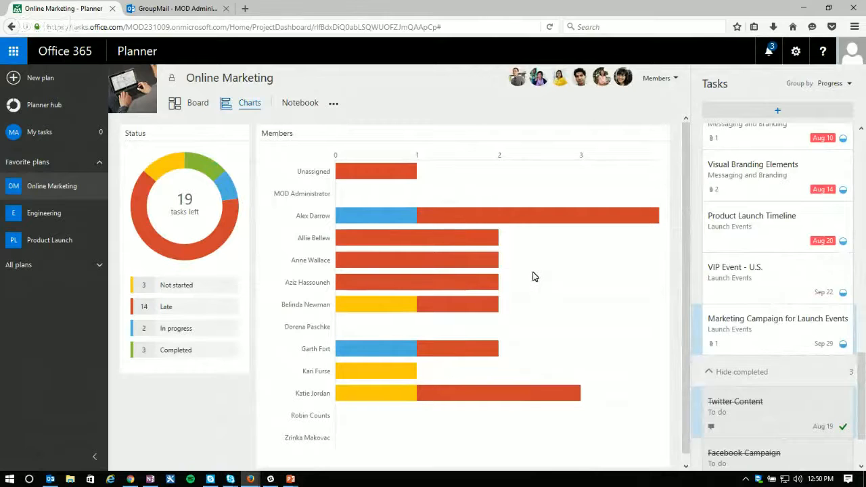
Step: View the Online Marketing plan's notebook in OneNote Online and close it to return to the charts view
click(337, 106)
click(299, 103)
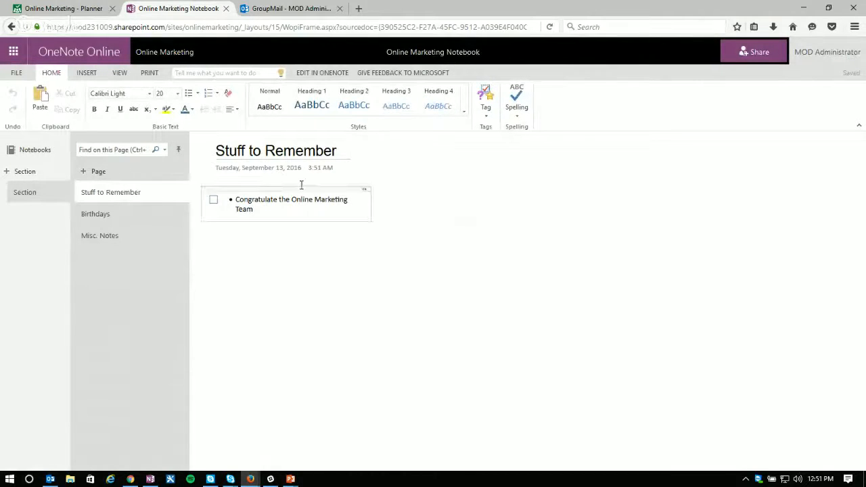
click(225, 9)
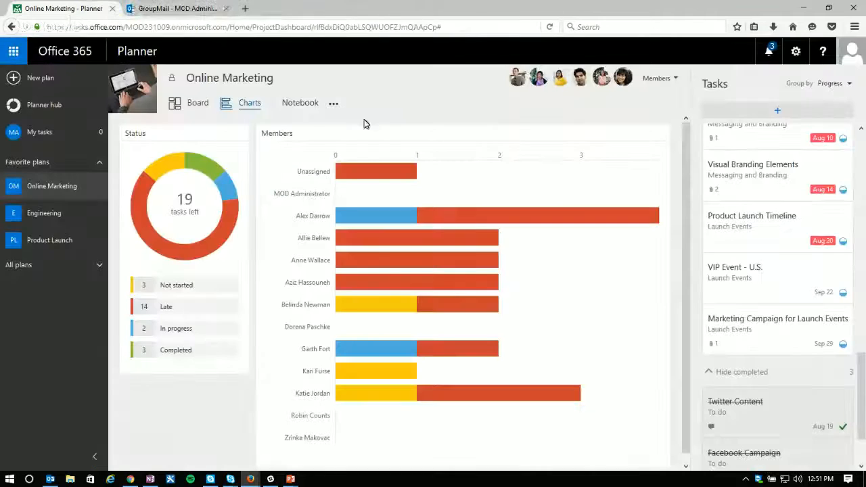
Step: Open the Online Marketing group's calendar in Outlook from the plan and go back to July 2016
click(333, 107)
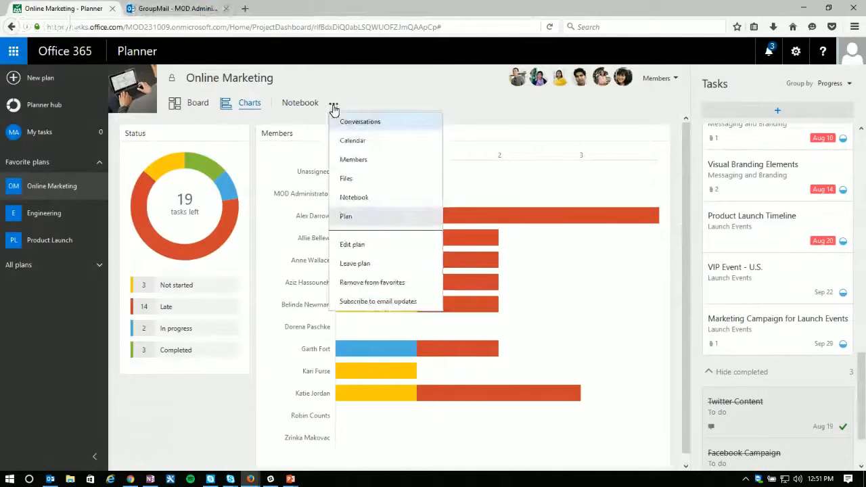
click(361, 142)
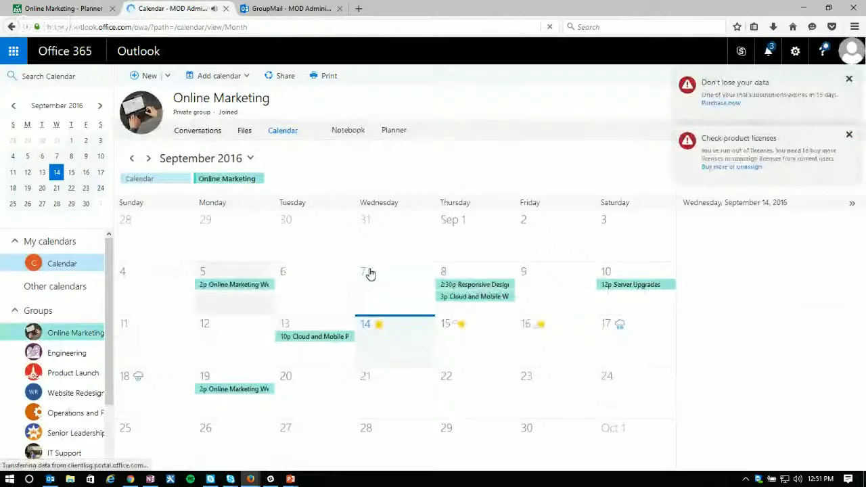
click(132, 161)
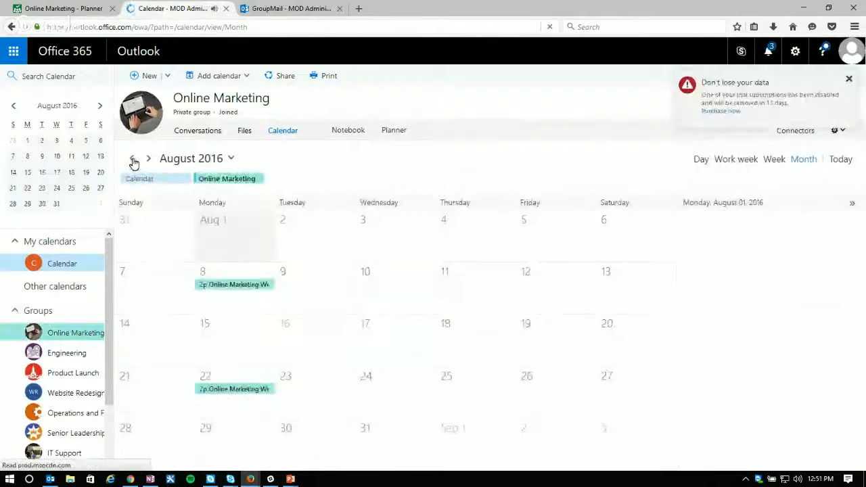
click(133, 161)
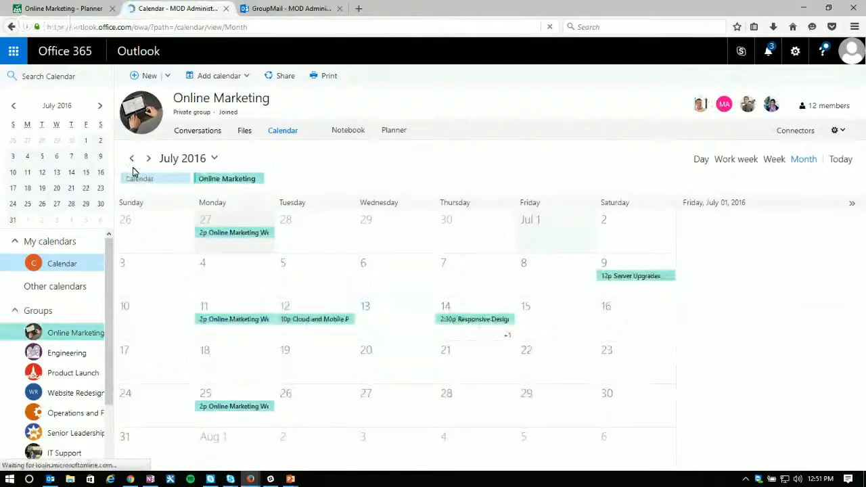
Step: View the July event details of Online Marketing Weekly Sync, Responsive Design Kick-Off Meeting and Cloud and Mobile Professionals
click(244, 324)
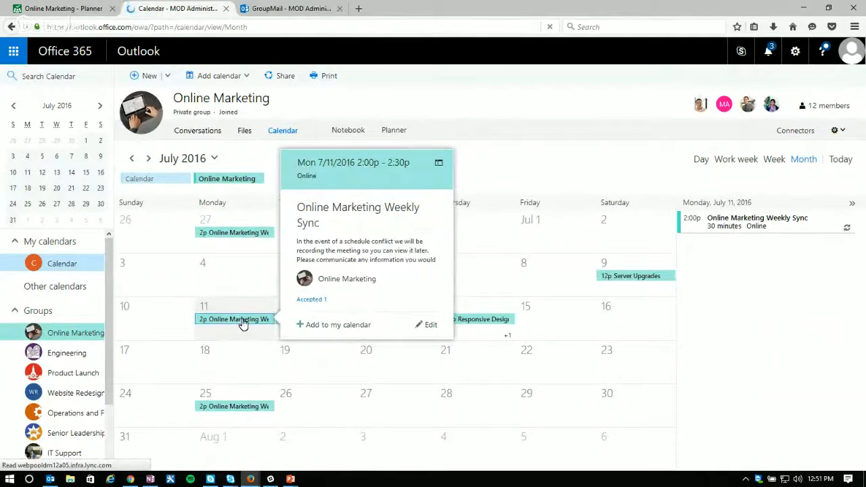
click(493, 320)
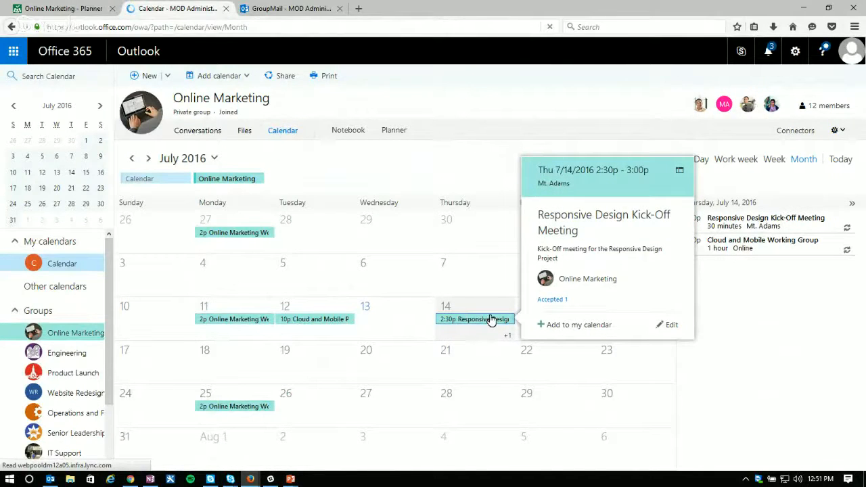
click(306, 322)
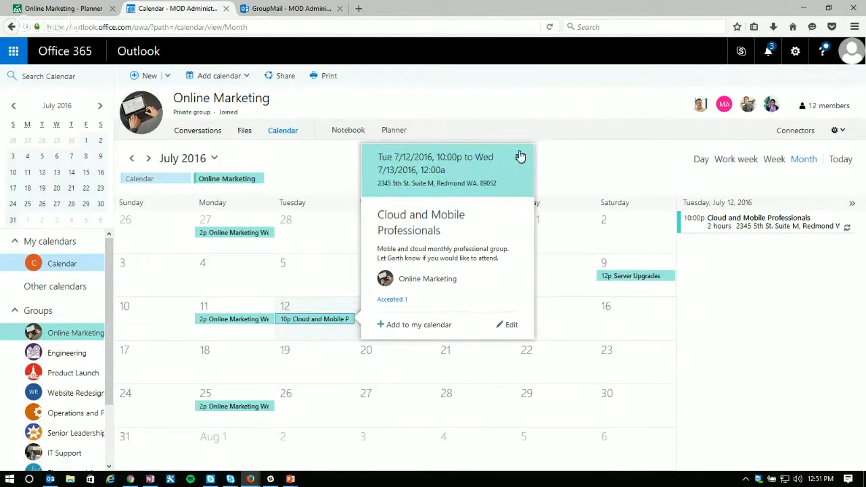
Step: Switch back to Planner and show the Online Marketing plan in Board view
click(54, 9)
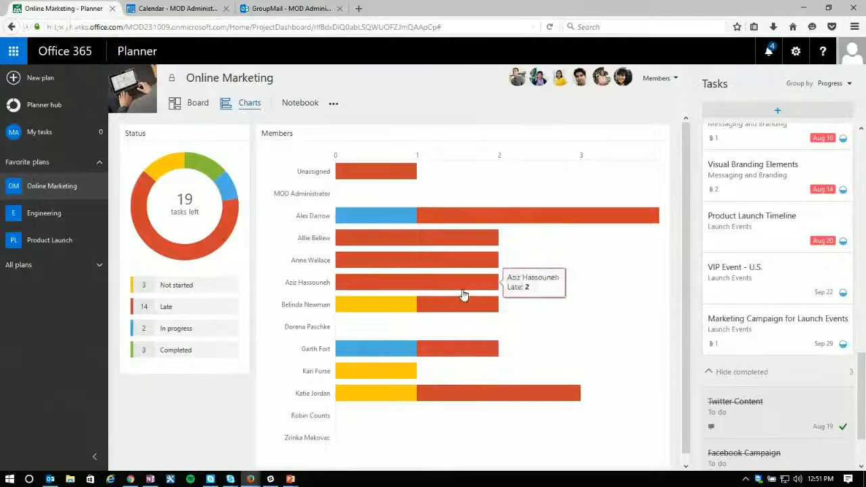
click(194, 109)
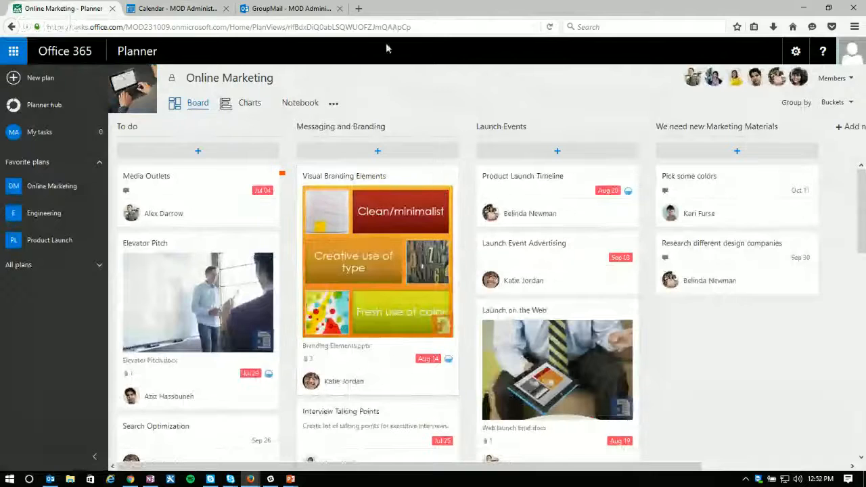
Step: Return to the Outlook calendar, close the event card, open Delve from the Office 365 apps, and dismiss its two notifications
click(169, 9)
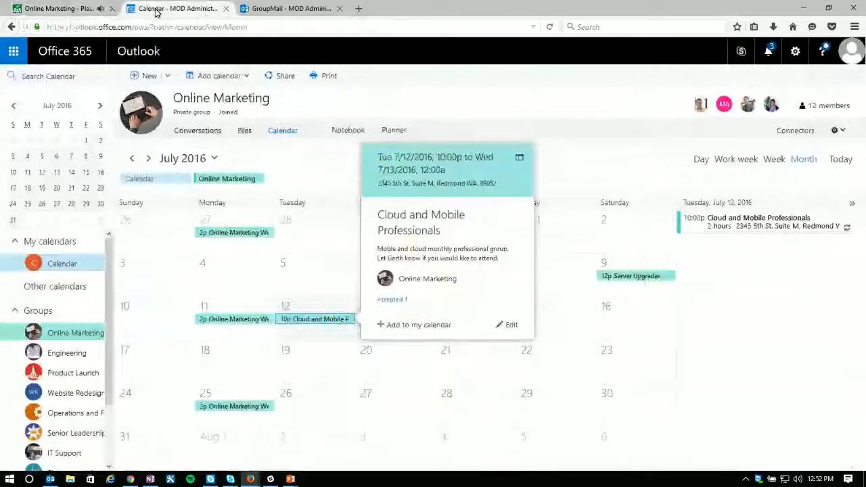
click(408, 104)
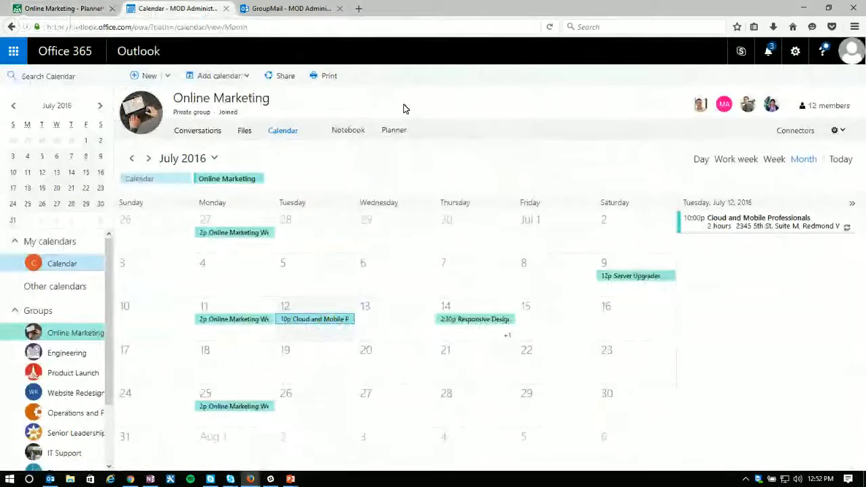
click(13, 51)
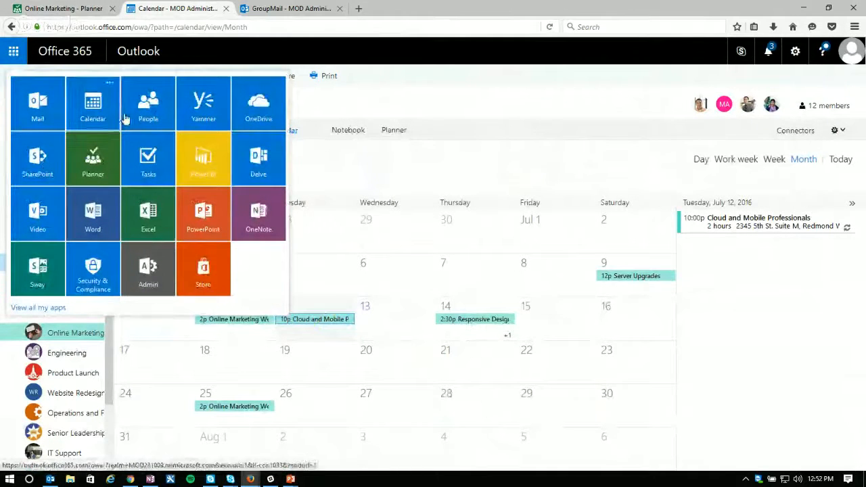
click(263, 168)
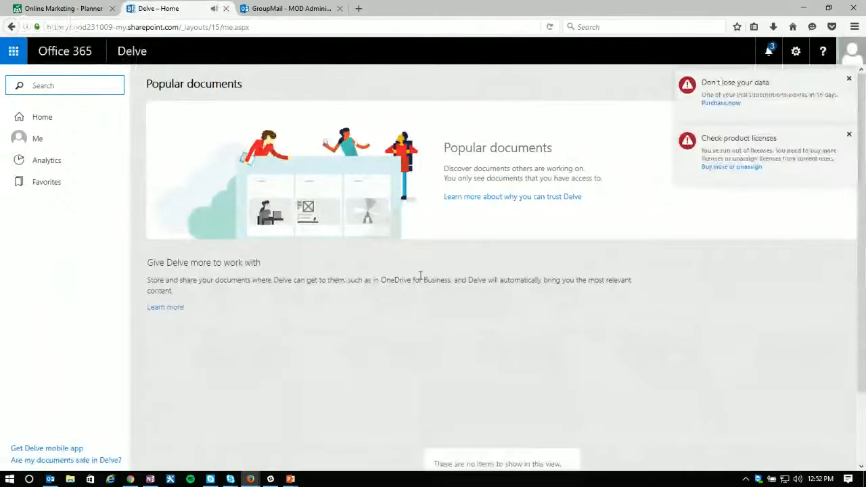
click(848, 79)
click(848, 81)
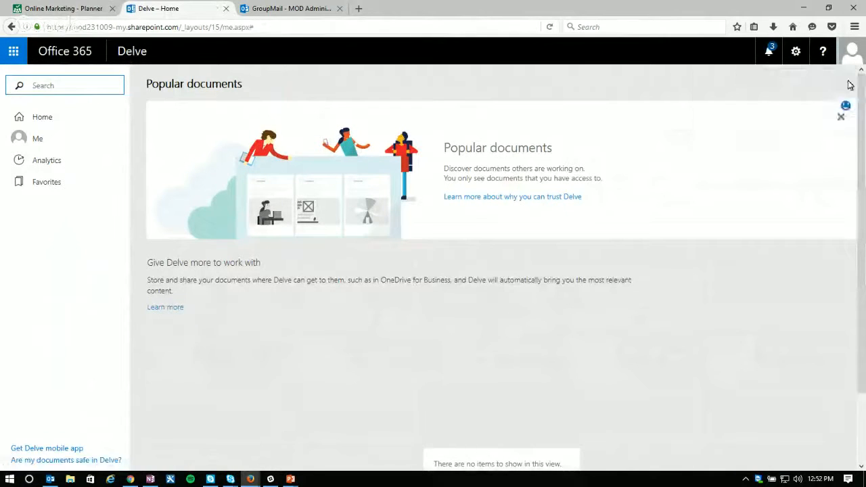
Step: Open Delve Analytics and examine its time, network, meetings, email, focus hours and after hours sections
click(41, 163)
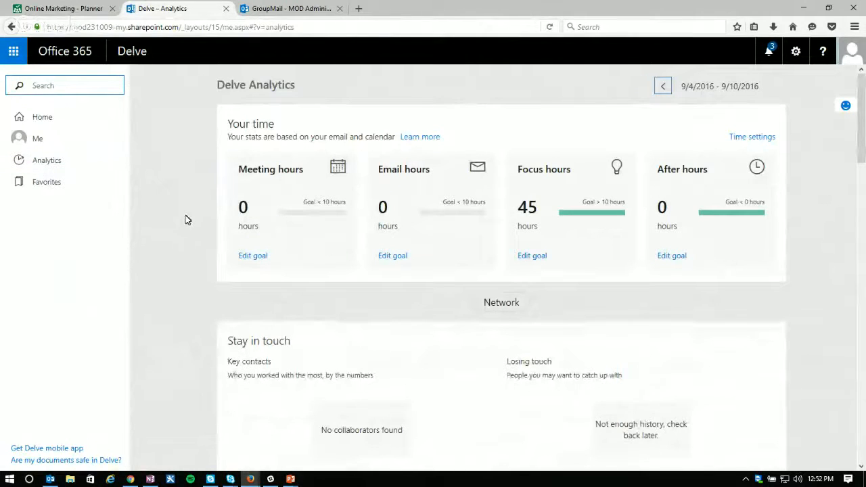
scroll(188, 216, down, 2)
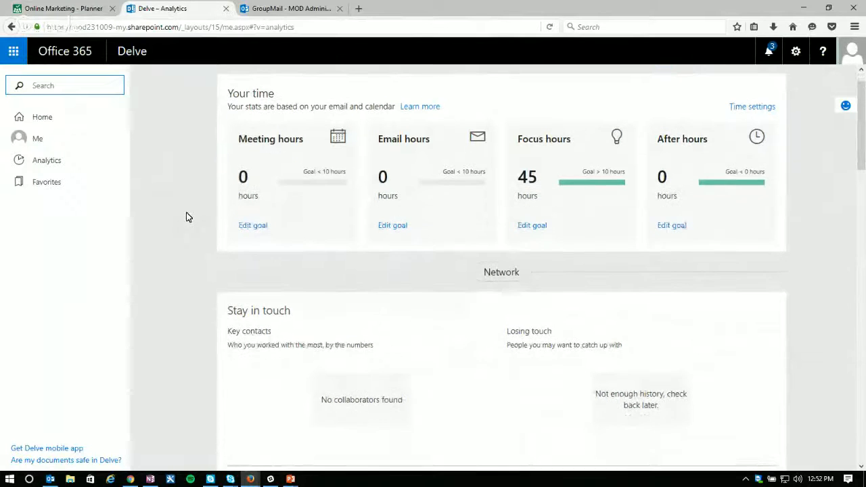
scroll(191, 215, down, 3)
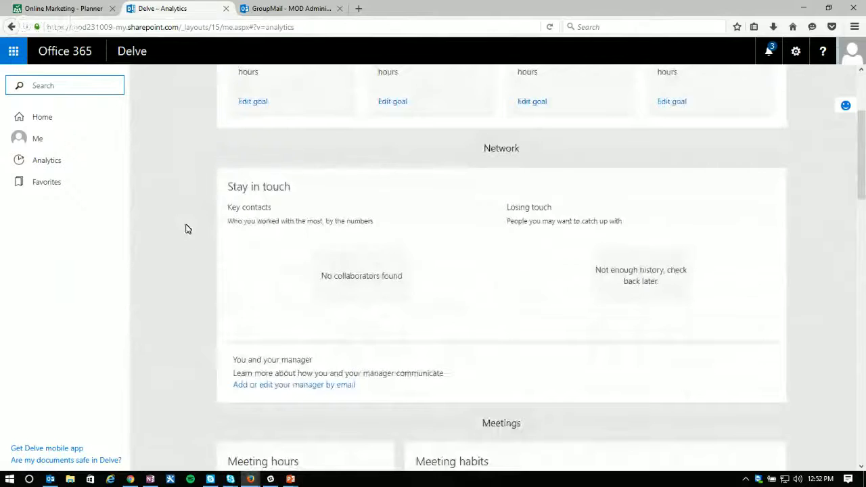
scroll(187, 229, down, 7)
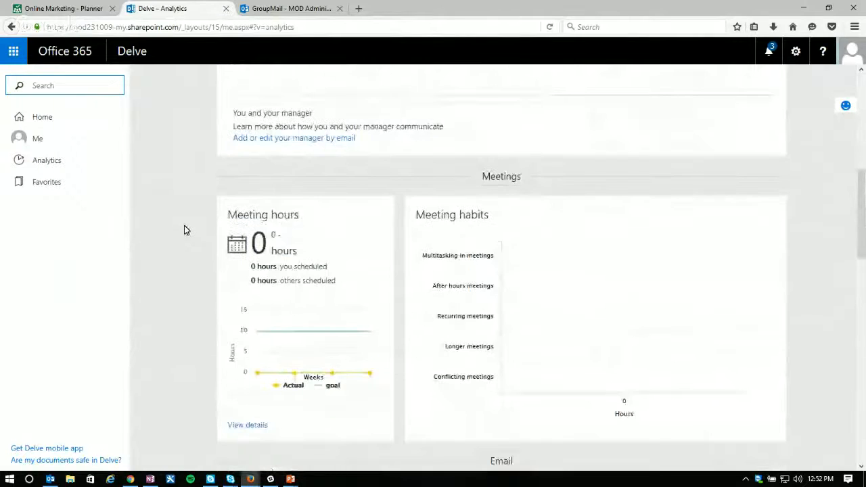
scroll(187, 231, down, 9)
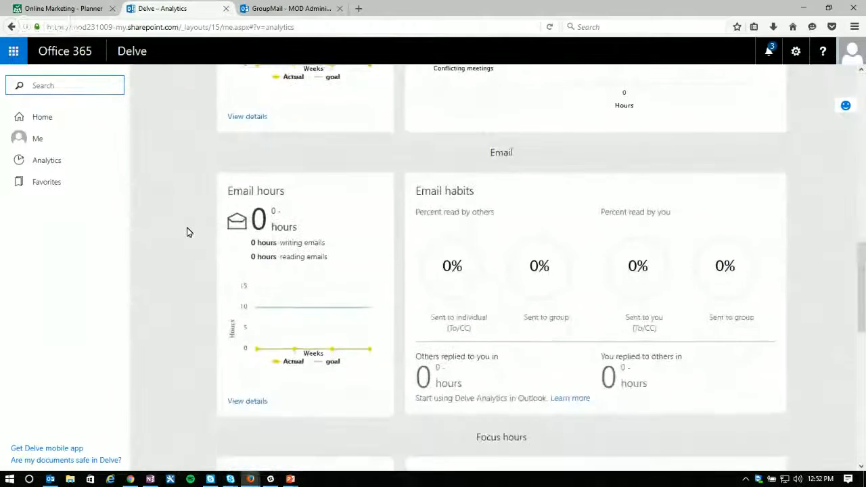
scroll(188, 232, down, 7)
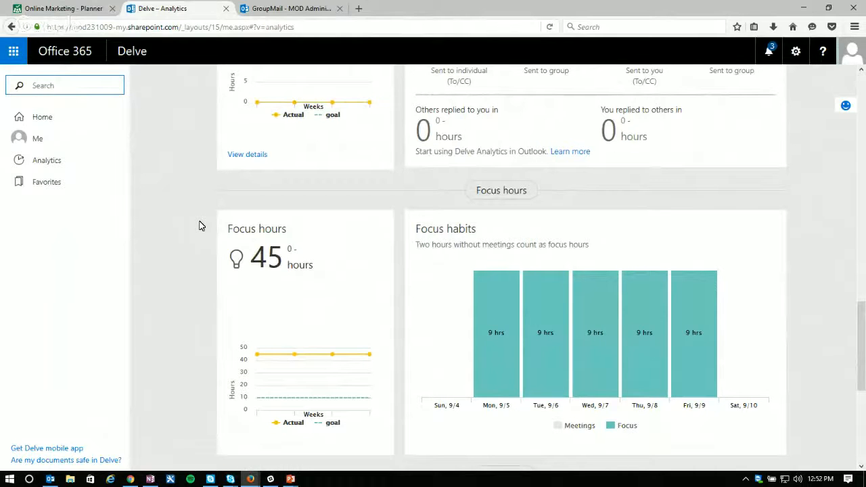
scroll(199, 226, down, 6)
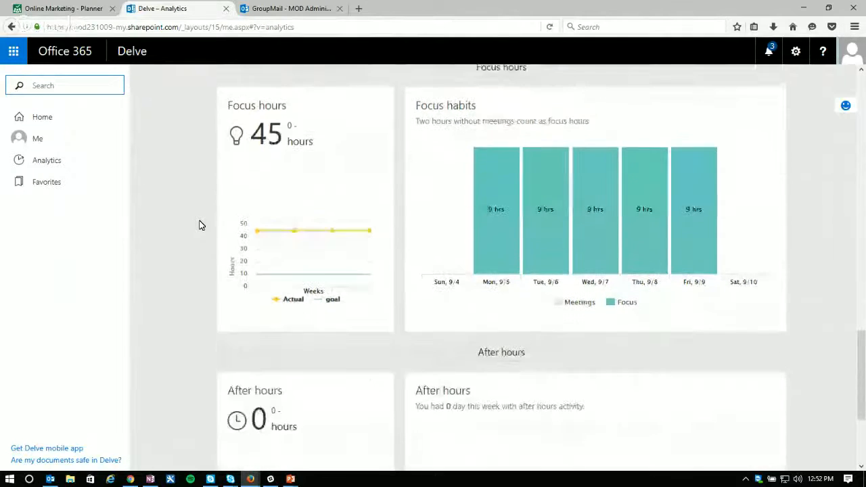
scroll(200, 226, down, 2)
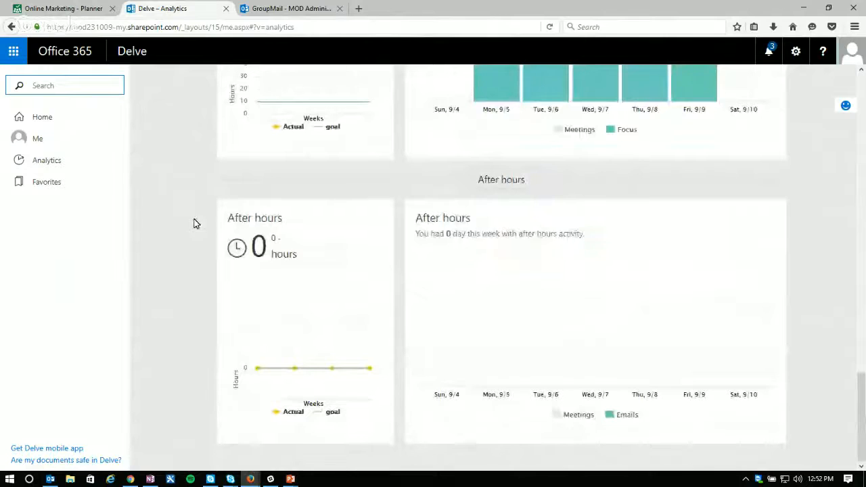
Step: Review the Delve Analytics sections from After hours back up to the Your time summary
scroll(212, 275, up, 9)
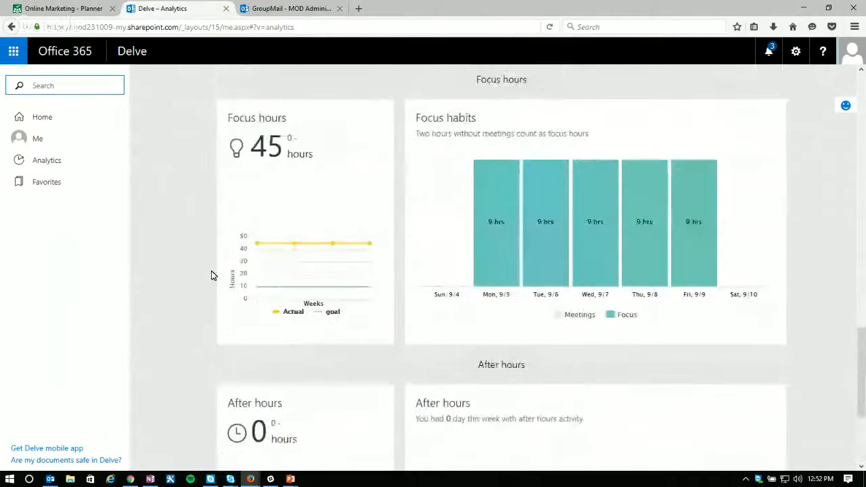
scroll(193, 268, up, 4)
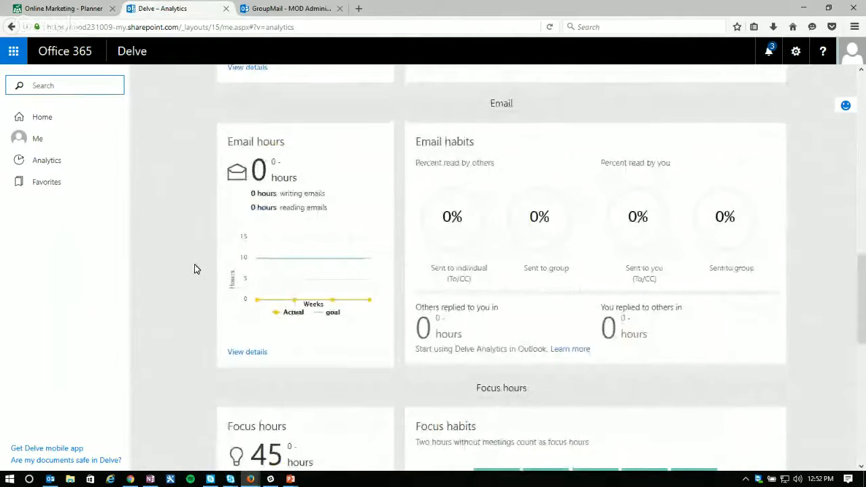
scroll(194, 269, up, 6)
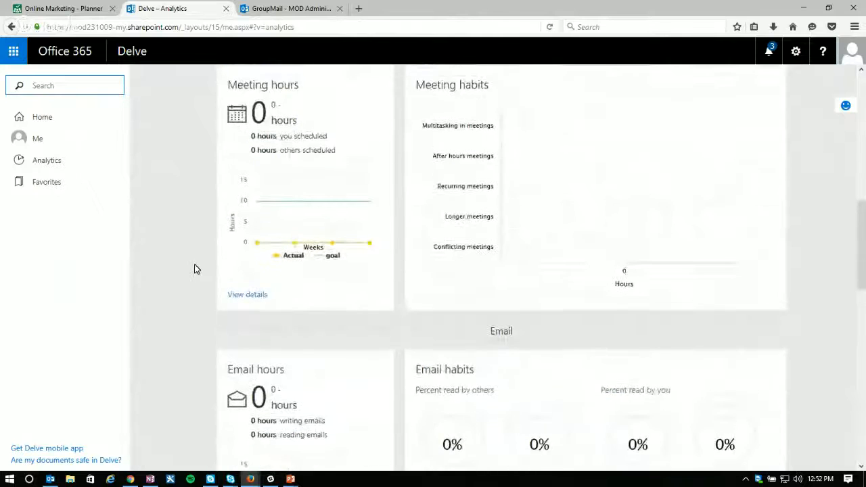
scroll(196, 269, up, 1)
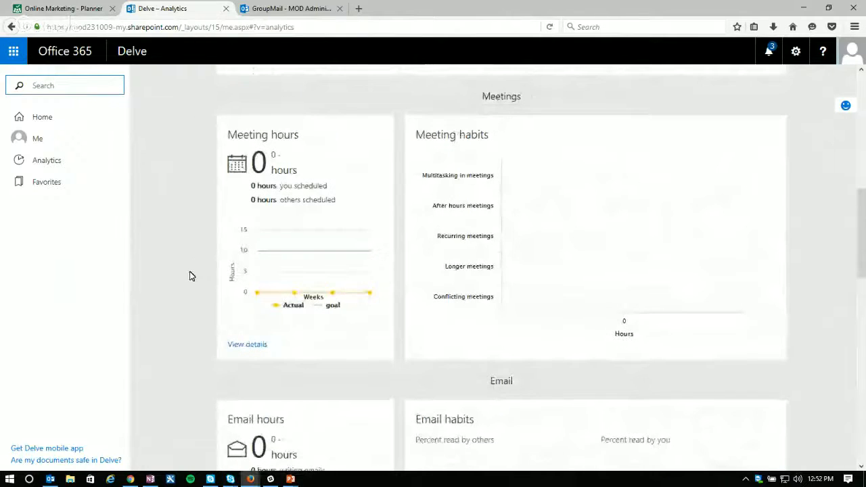
scroll(191, 274, up, 5)
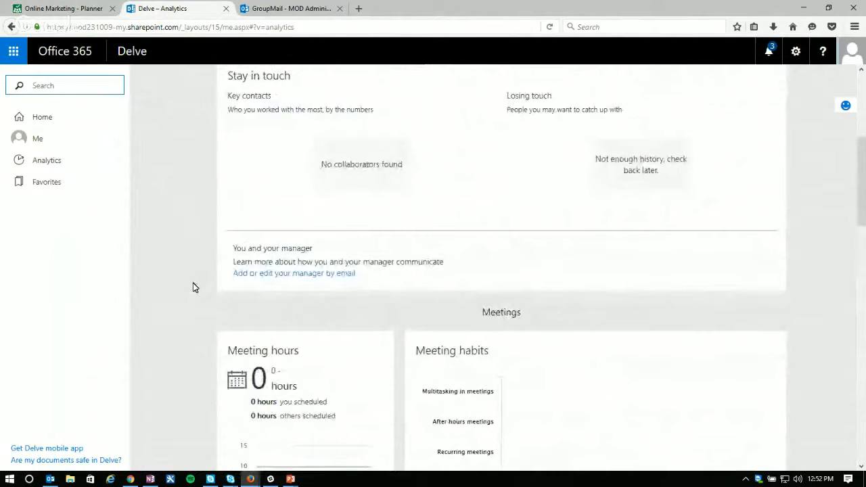
scroll(192, 287, down, 3)
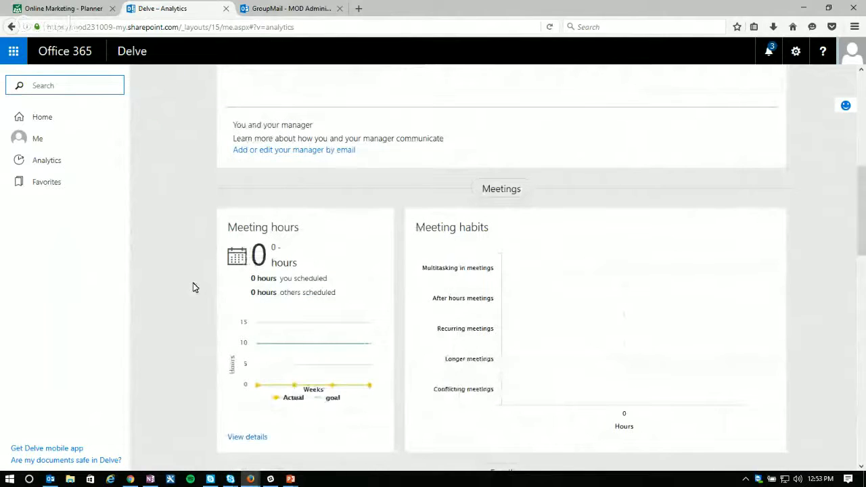
scroll(192, 288, up, 5)
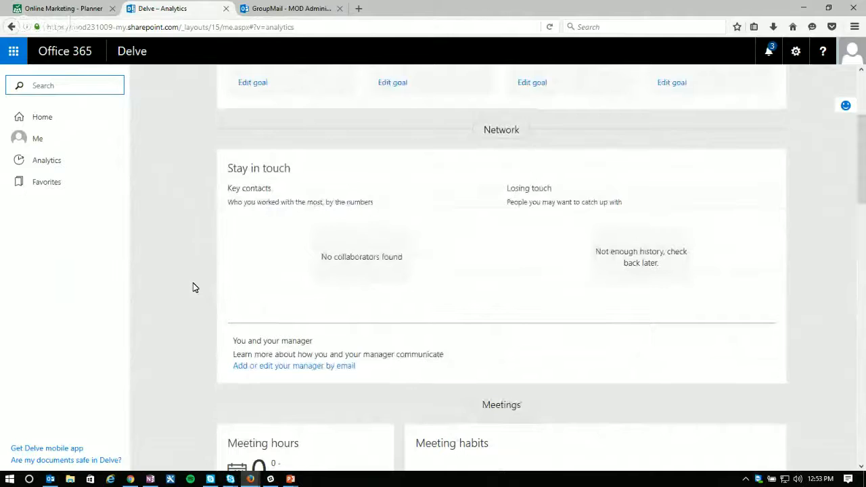
scroll(193, 287, up, 4)
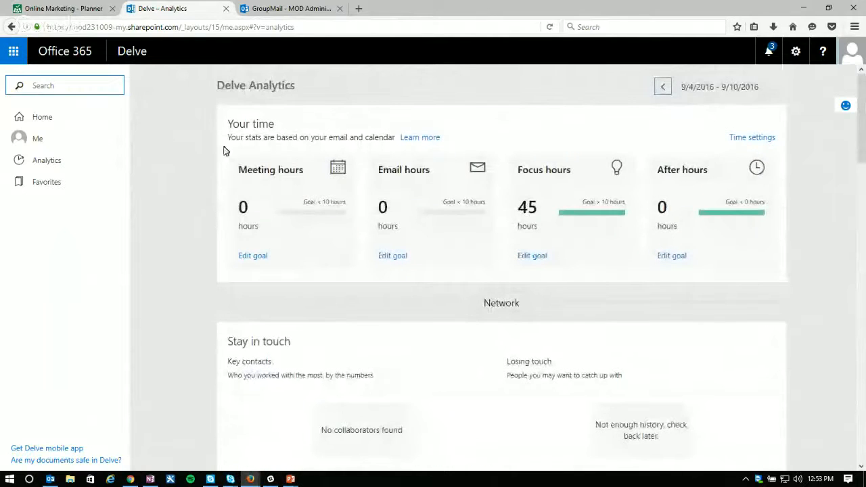
Step: Show Delve Analytics for the week 8/21/2016 - 8/27/2016 and examine its sections down to After hours
click(663, 86)
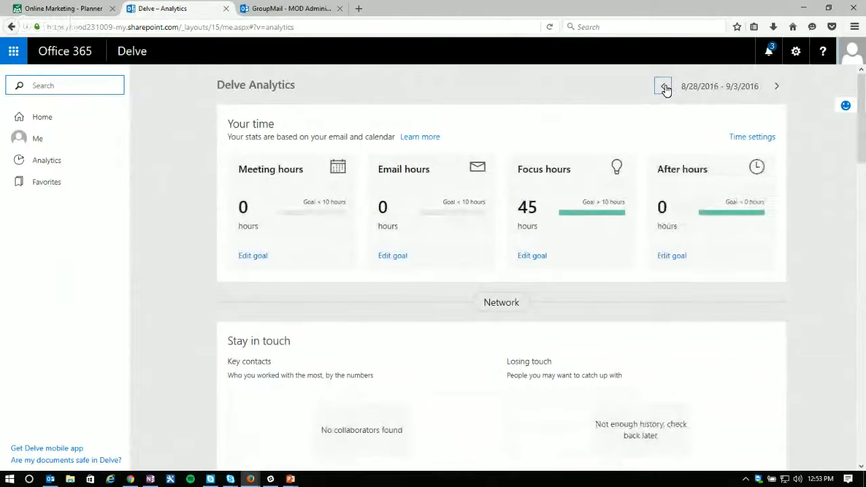
click(664, 87)
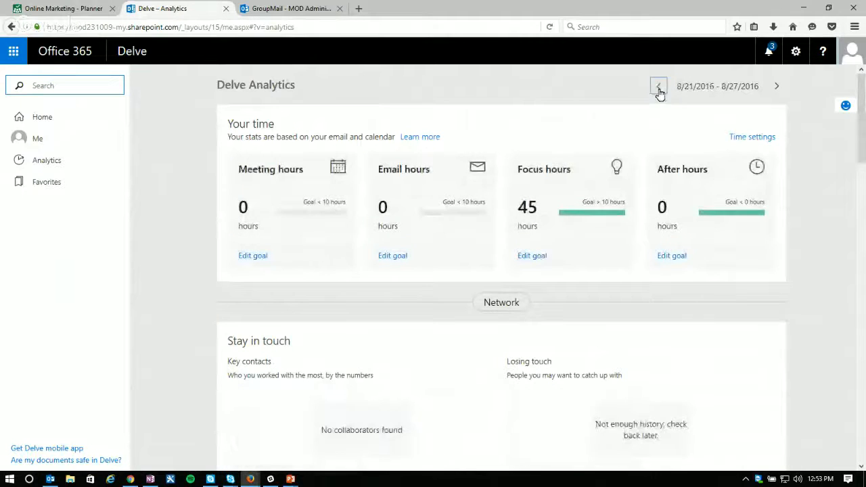
scroll(199, 285, down, 10)
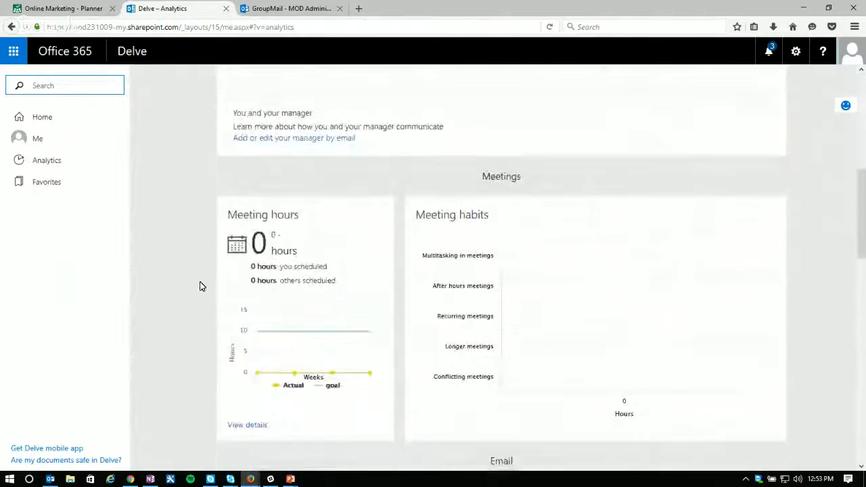
scroll(200, 285, down, 8)
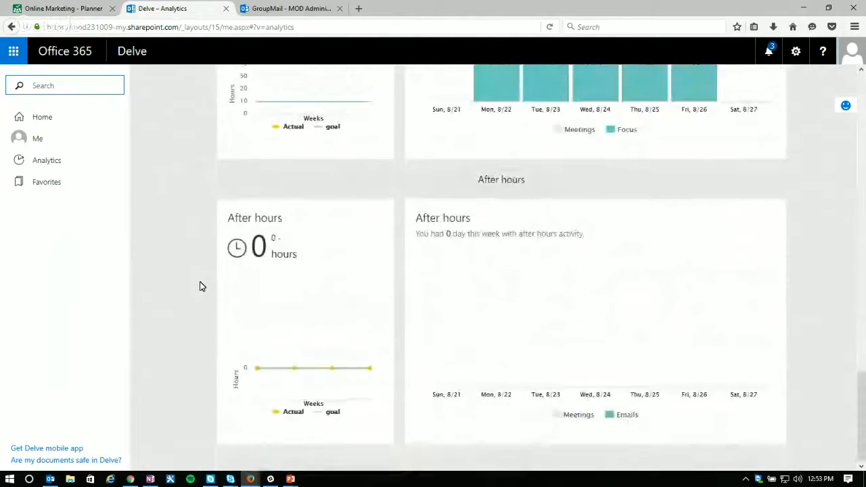
Step: Open Delve's Home page and look over the Popular documents section
click(35, 120)
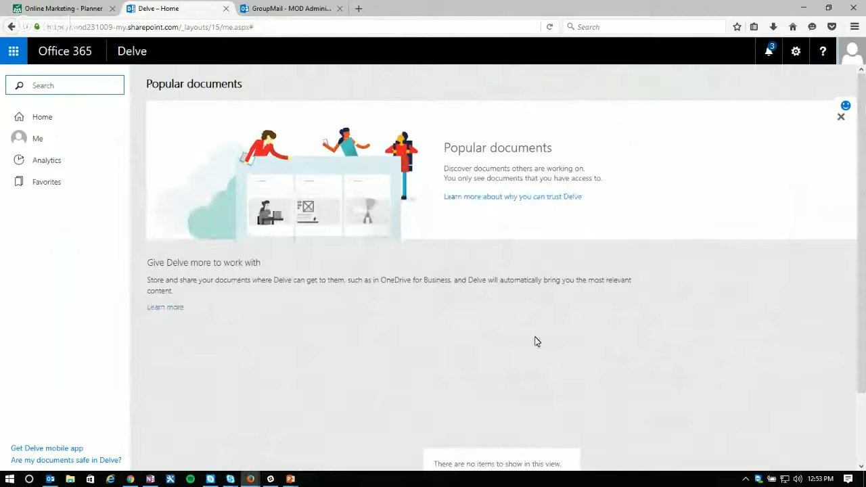
scroll(377, 296, down, 2)
scroll(377, 298, up, 2)
Step: Switch back to the Online Marketing plan in Planner and dismiss the data-loss and product license notifications
click(295, 10)
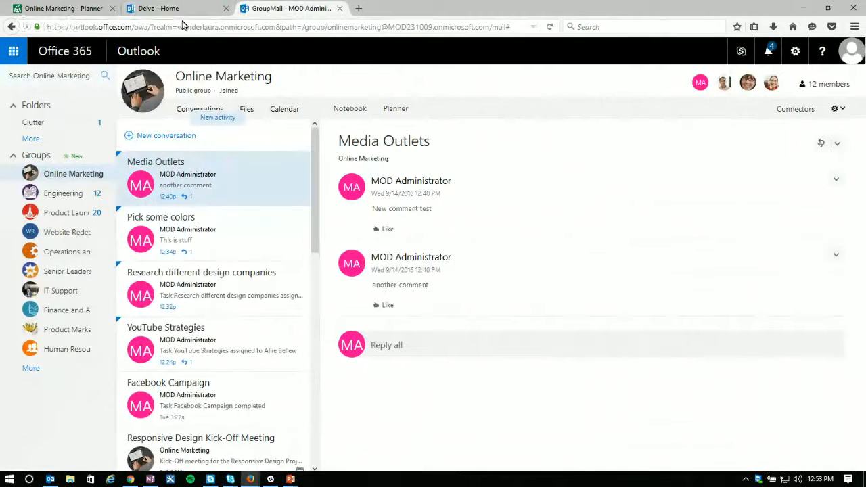
click(164, 9)
click(66, 10)
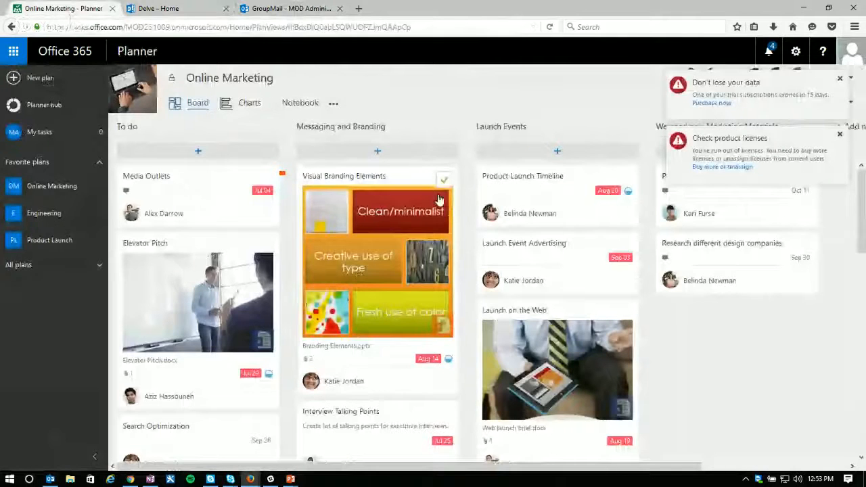
click(839, 79)
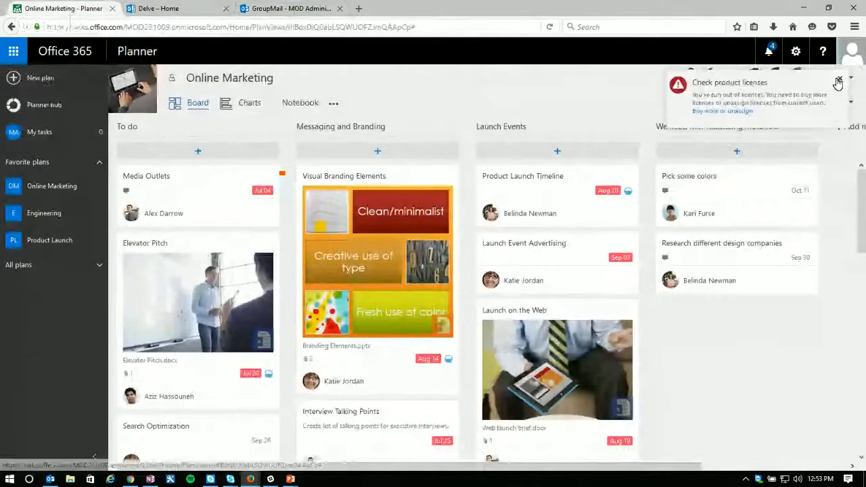
click(837, 79)
click(837, 80)
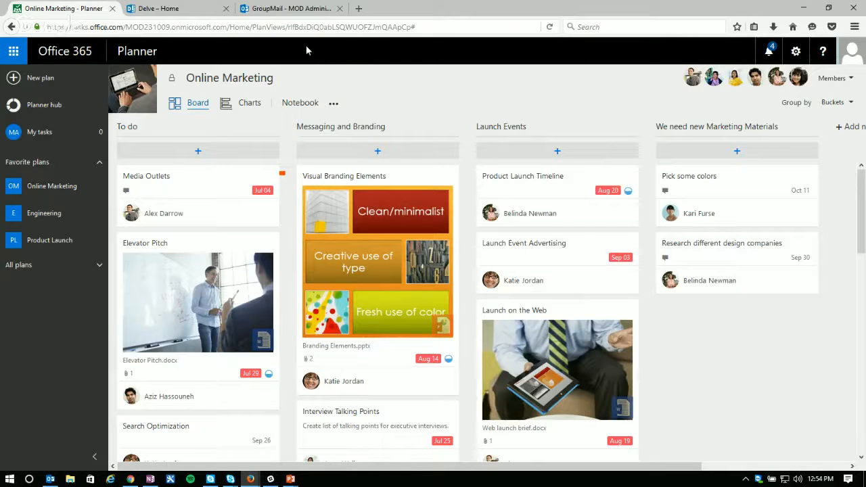
Step: Switch to the Online Marketing group in Outlook, load its new conversation activity, and view the connectors offered for it
click(291, 8)
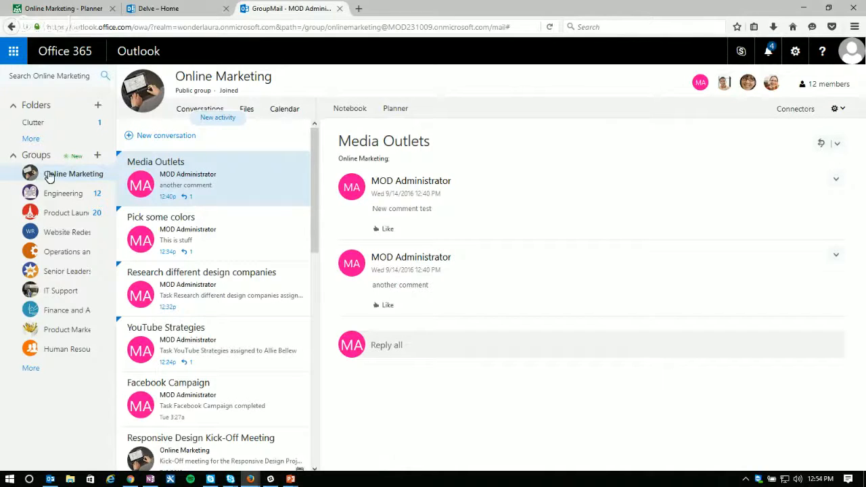
click(217, 119)
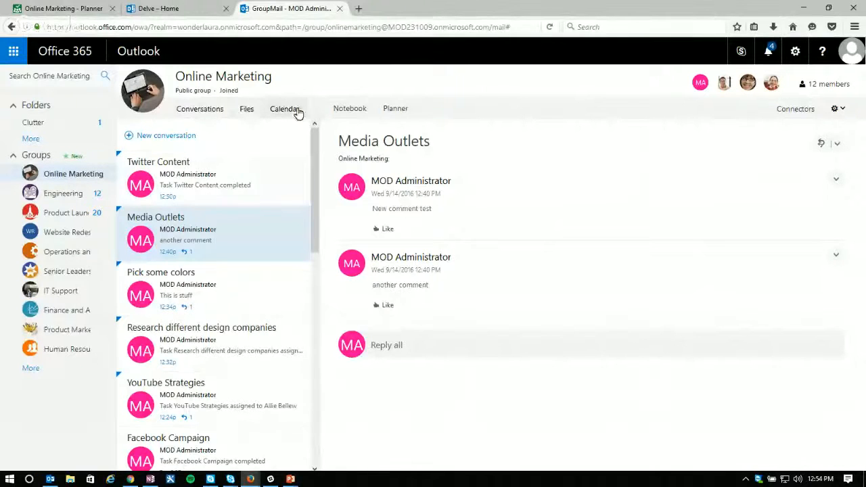
click(798, 110)
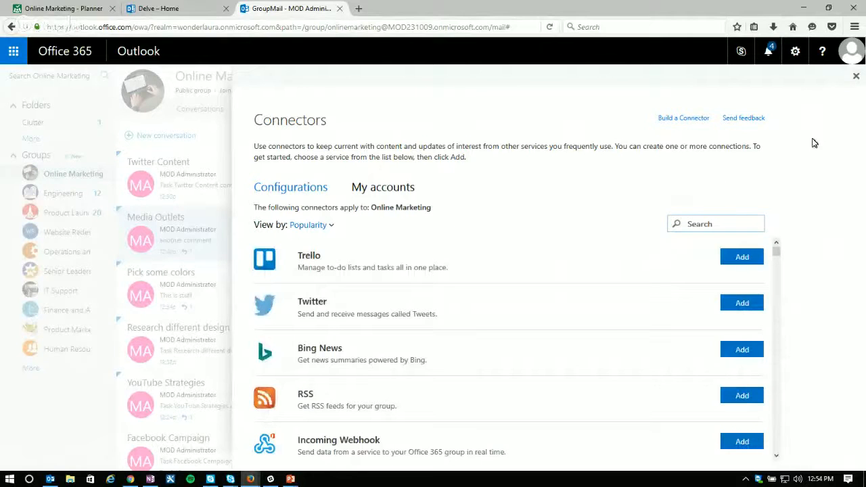
click(855, 78)
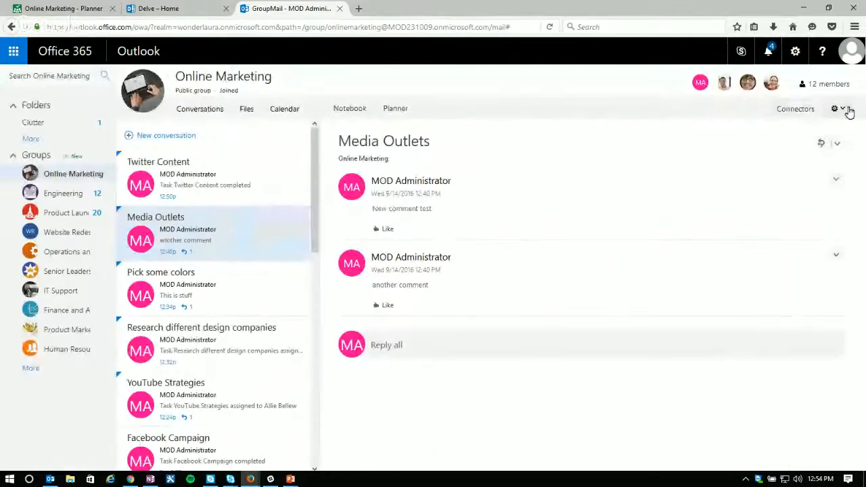
Step: View the Online Marketing group's settings options, including the group email settings for copying messages to the inbox
click(846, 110)
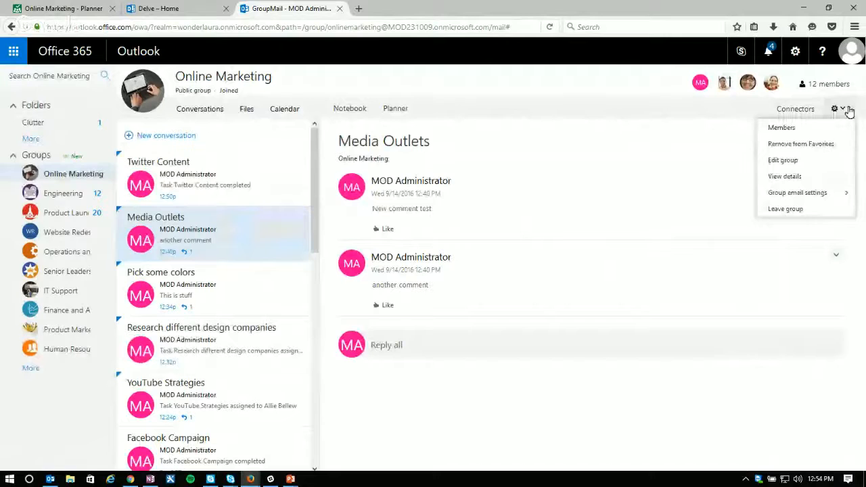
mouse_move(788, 199)
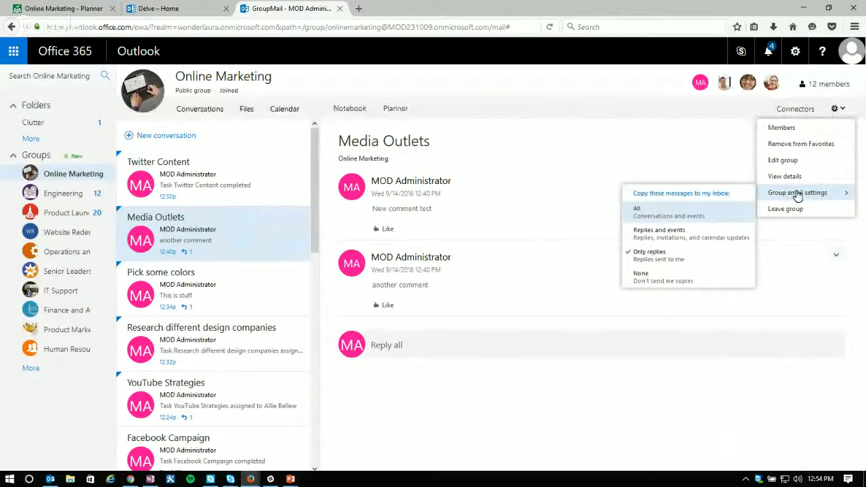
click(729, 112)
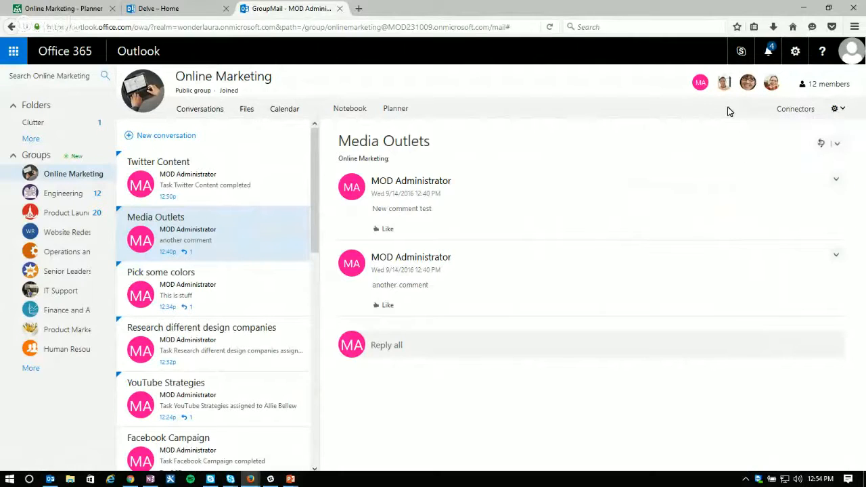
Step: View the Online Marketing group's info card and its additional options, and return to the Media Outlets conversation
click(206, 79)
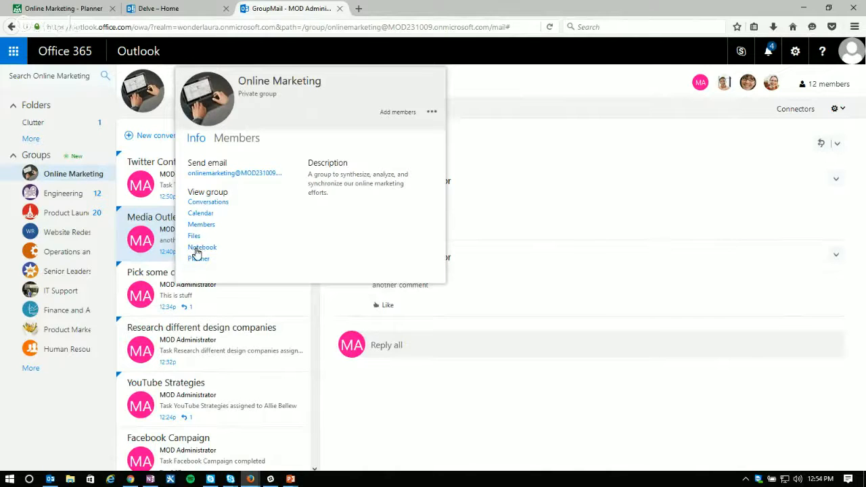
click(431, 114)
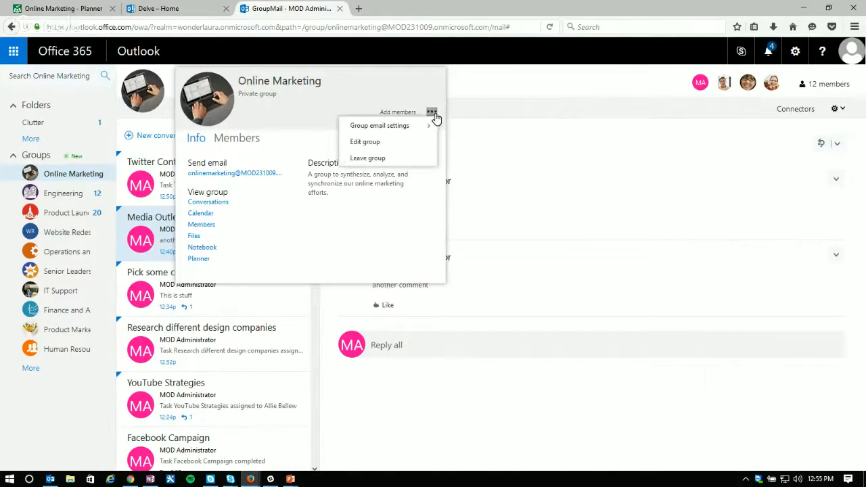
click(361, 234)
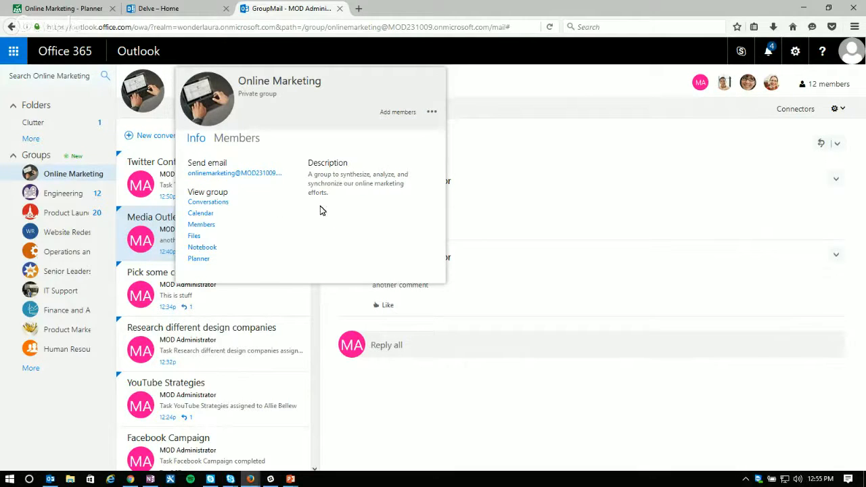
click(555, 137)
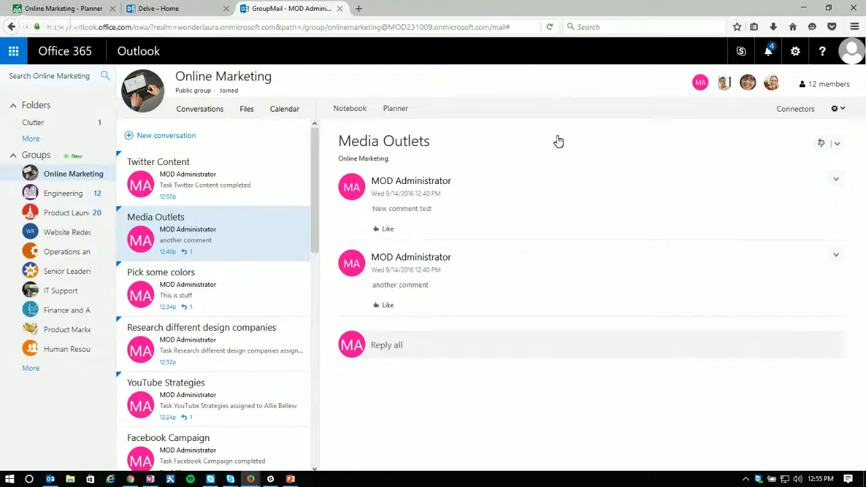
click(265, 230)
Step: View the list of Office 365 apps, close it, and switch back to the Online Marketing board in Planner
click(14, 54)
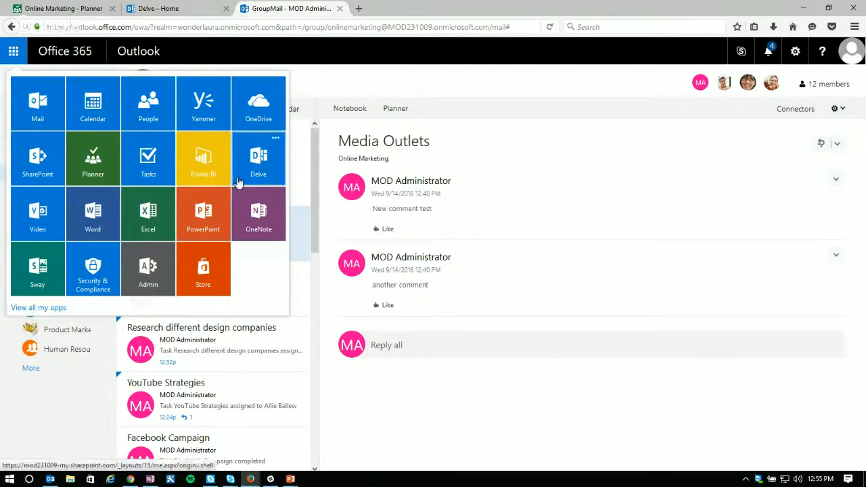
click(355, 80)
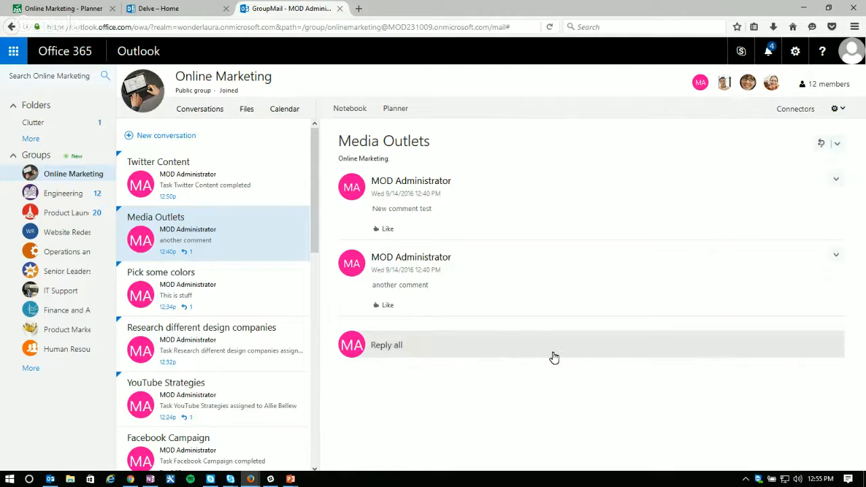
click(59, 9)
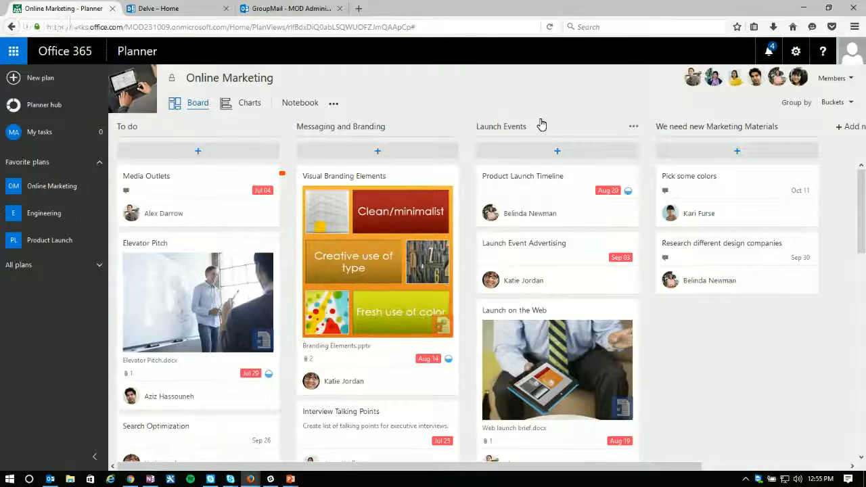